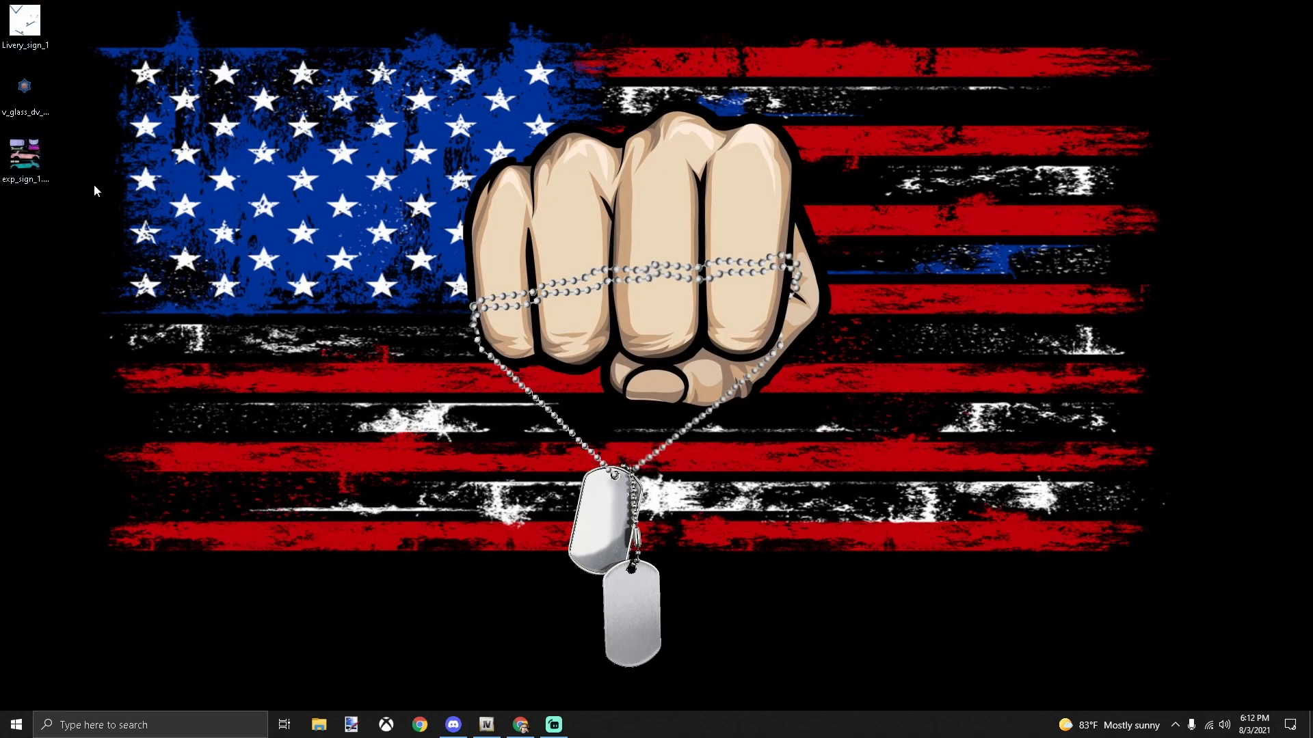
{"action": "left_click_drag", "start_coordinate": [78, 194], "coordinate": [4, 5]}
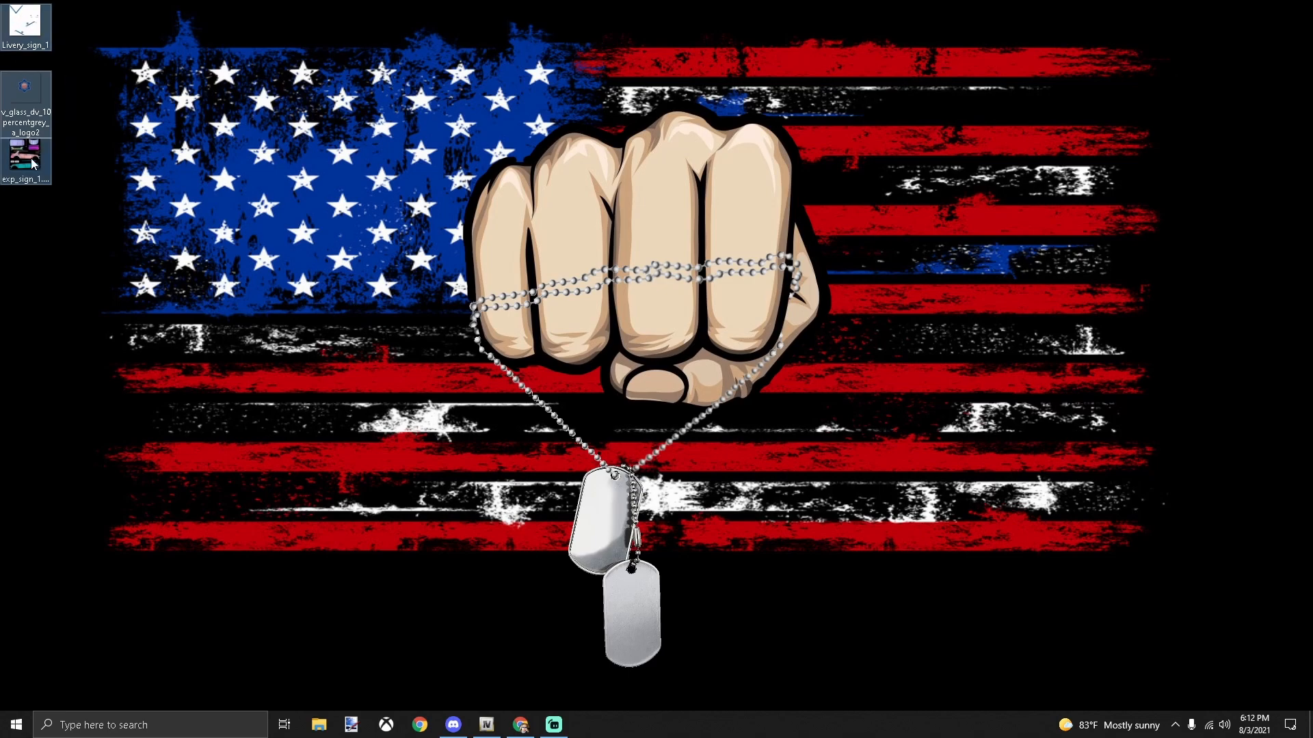
{"action": "left_click_drag", "start_coordinate": [33, 163], "coordinate": [0, 203]}
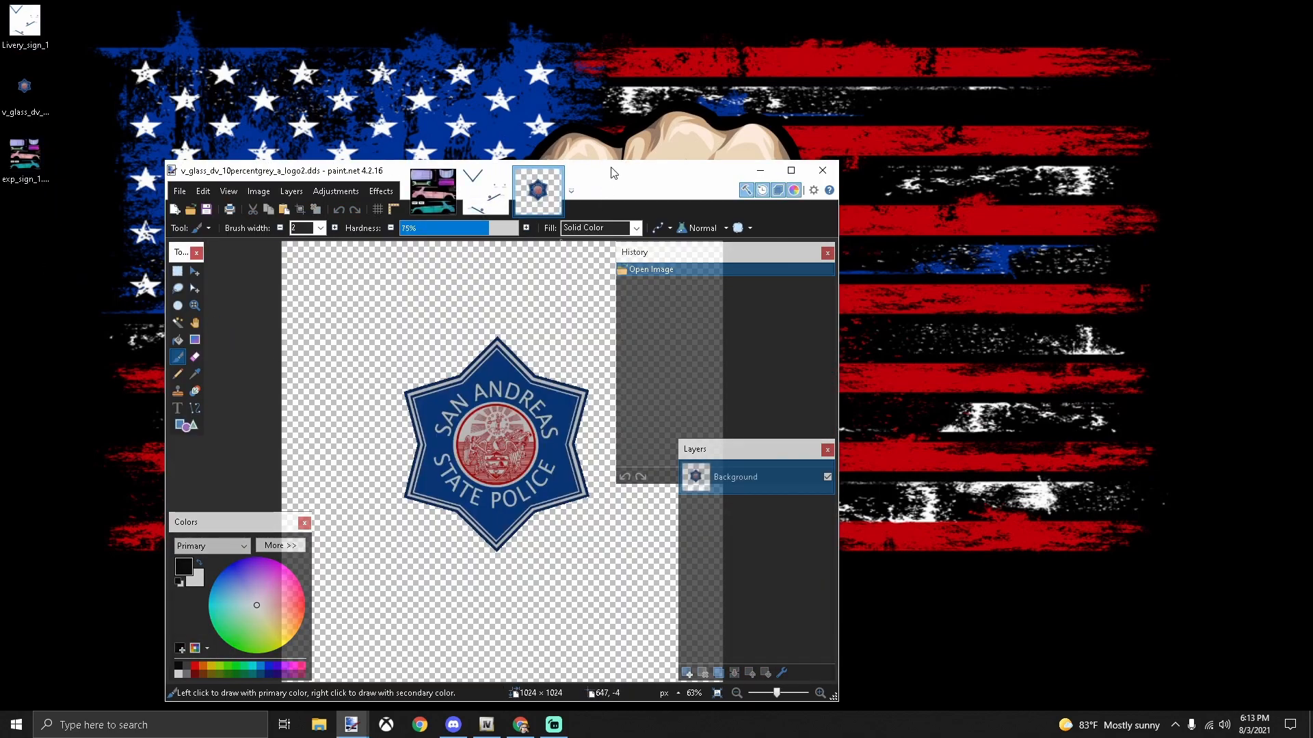
Step: In a maximized paint.net window, resize the exp_sign_1 vehicle template to 4096 × 4096 pixels at a resolution of 100 pixels/cm
{"action": "double_click", "coordinate": [612, 173]}
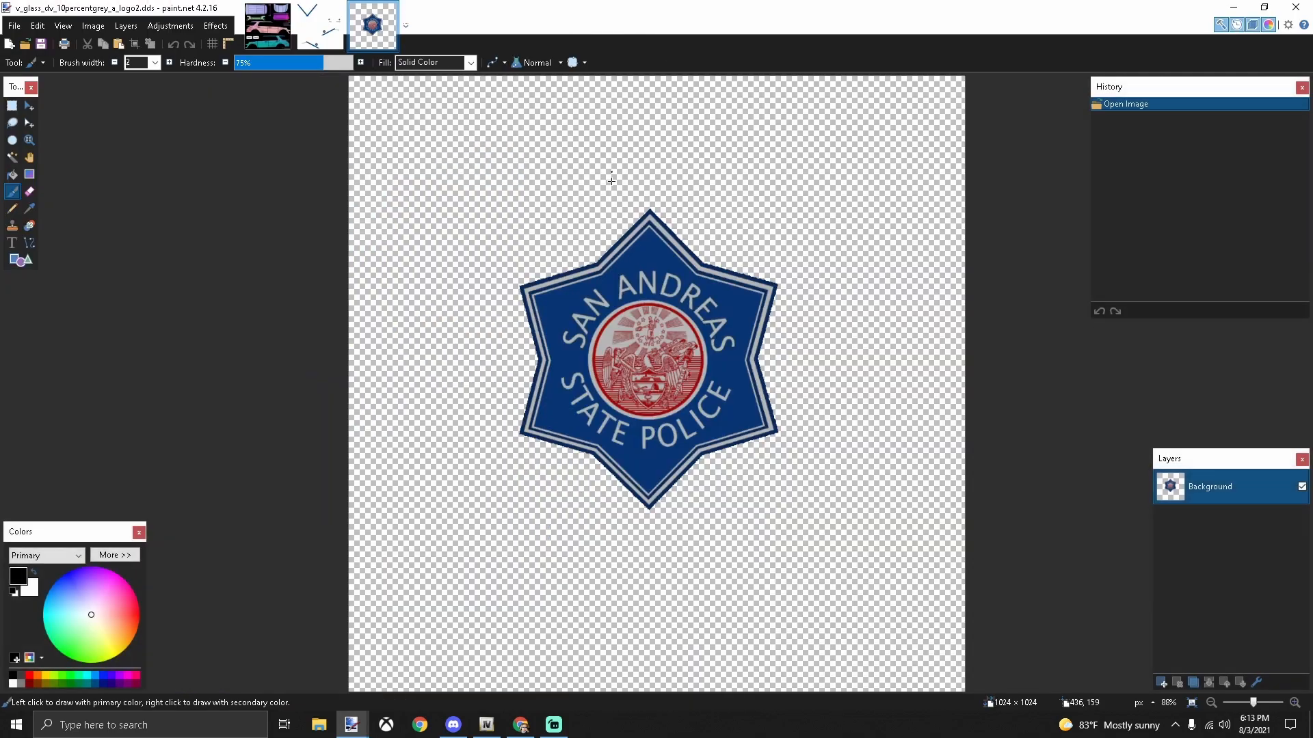
{"action": "left_click", "coordinate": [277, 26]}
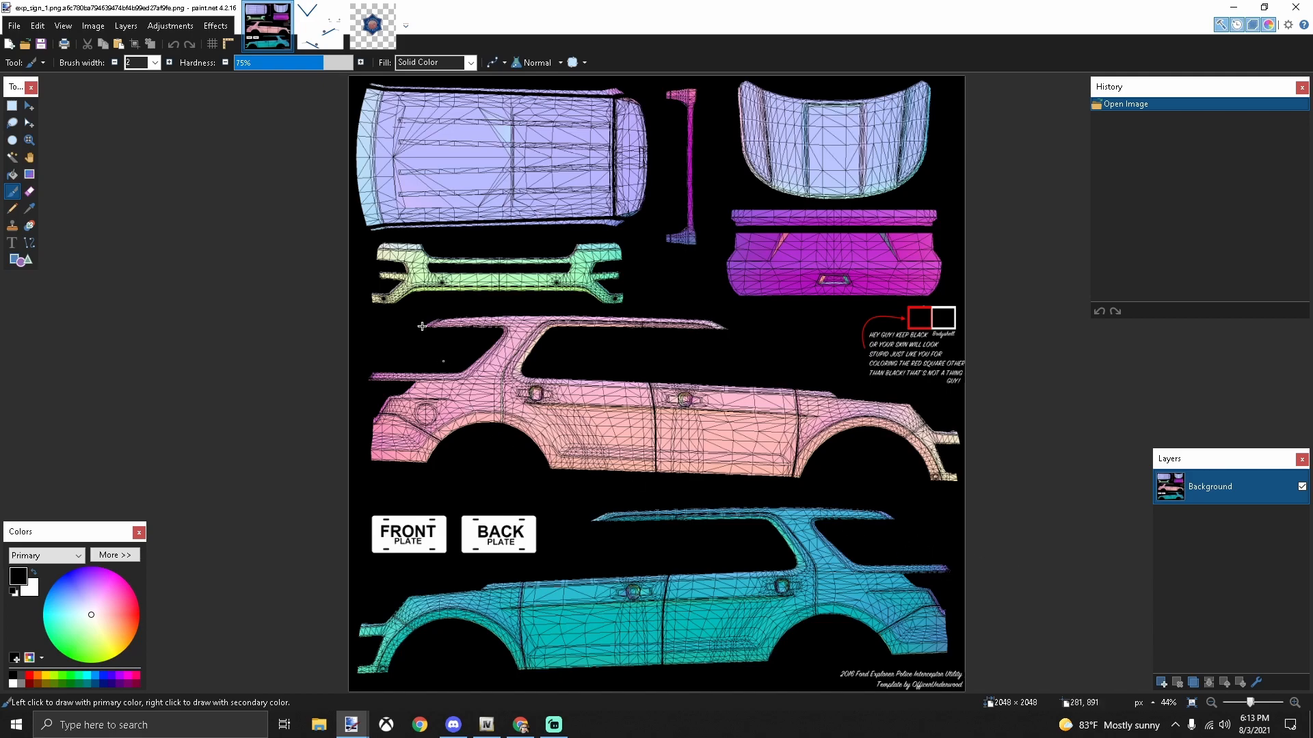
{"action": "left_click", "coordinate": [95, 28]}
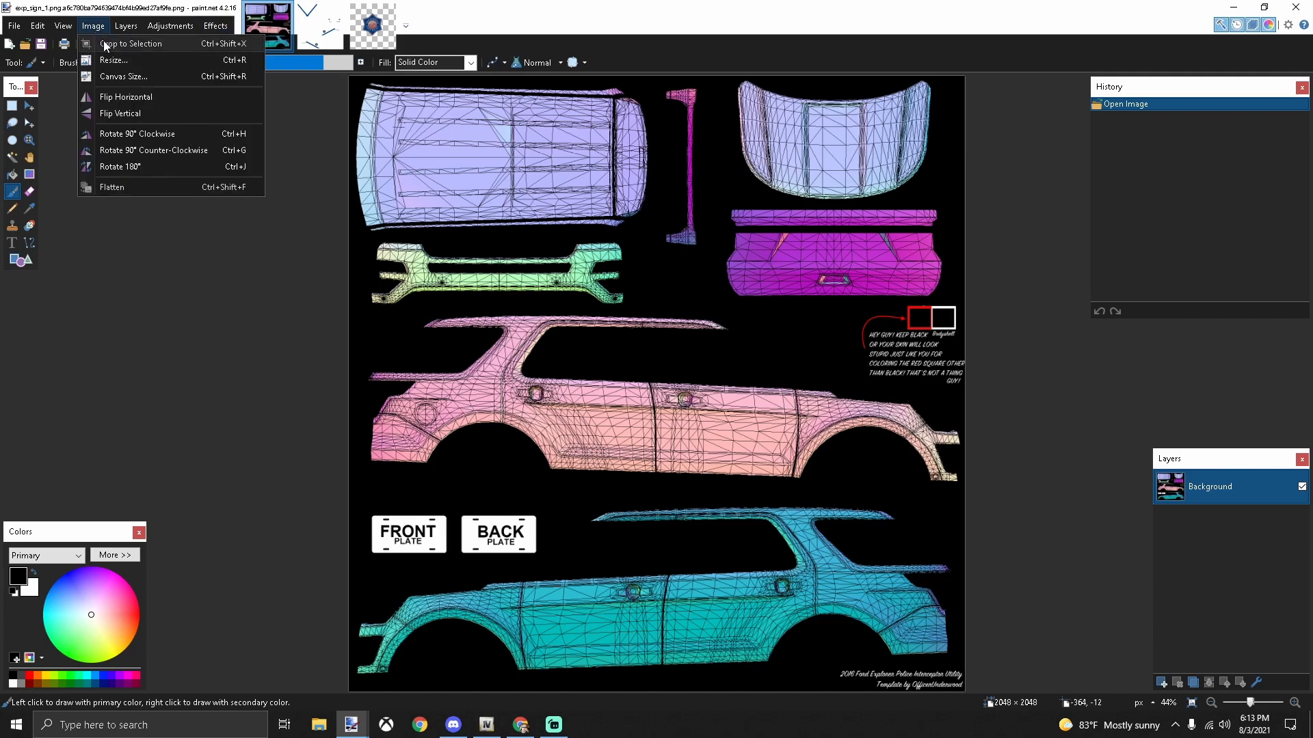
{"action": "left_click", "coordinate": [113, 62]}
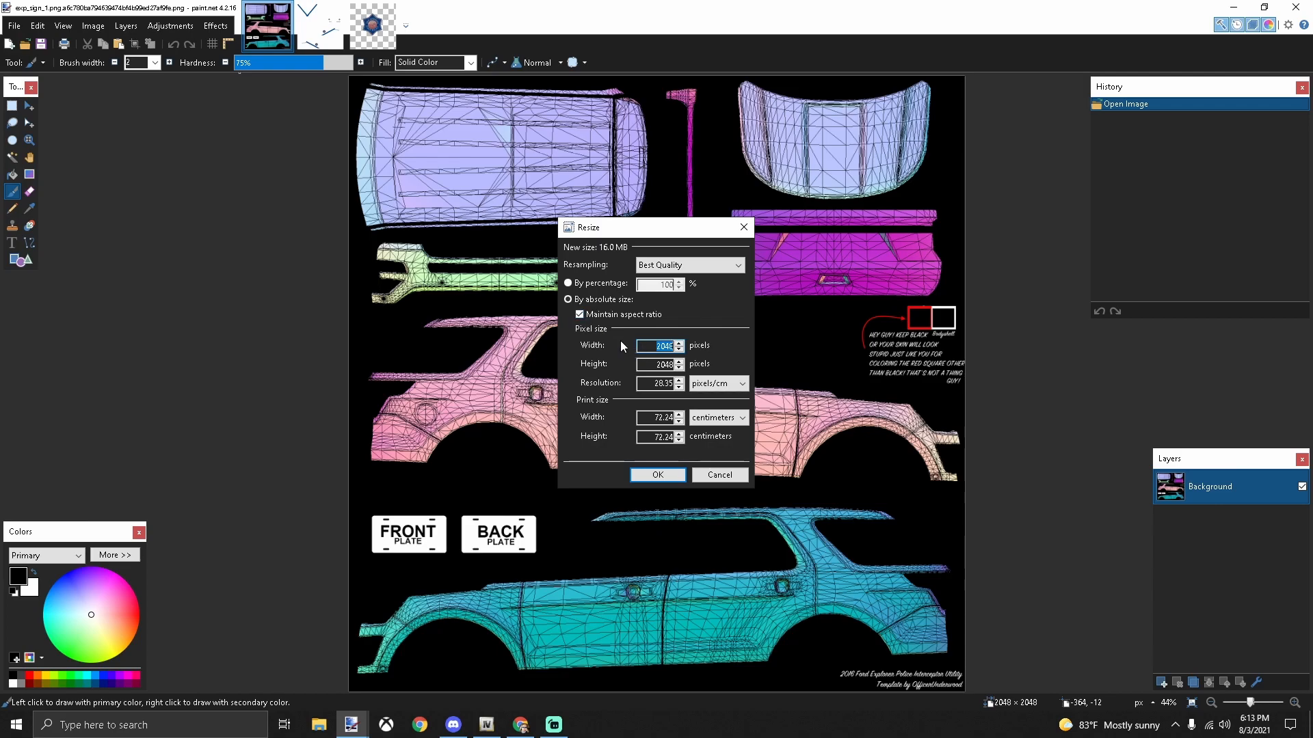
{"action": "type", "text": "4096"}
{"action": "double_click", "coordinate": [652, 384]}
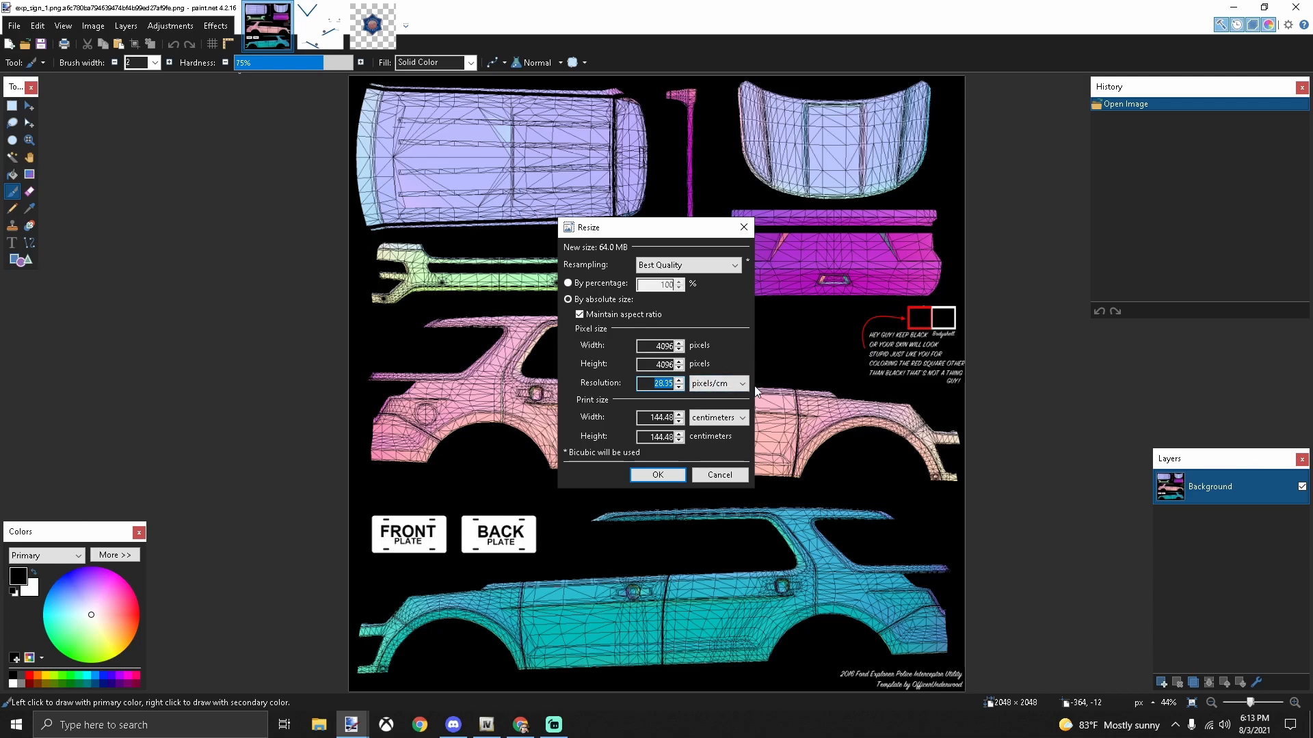
{"action": "type", "text": "100"}
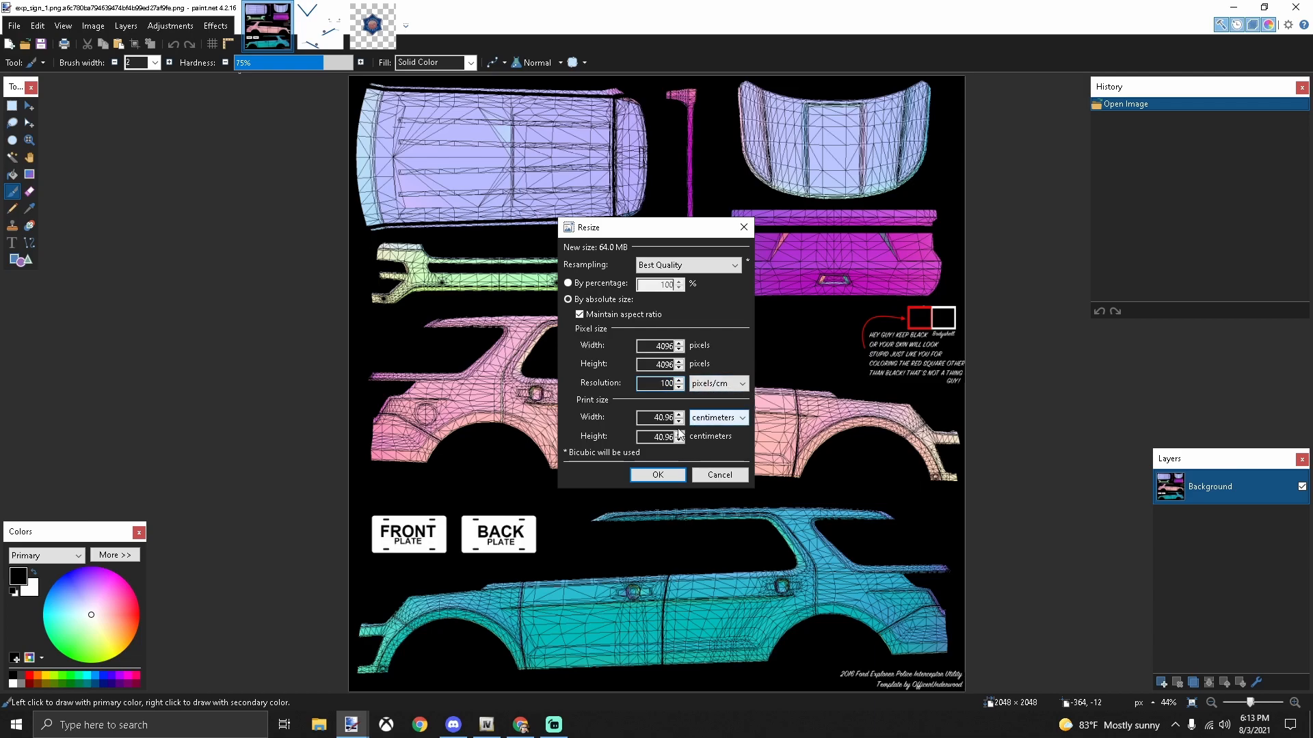
{"action": "left_click", "coordinate": [658, 475]}
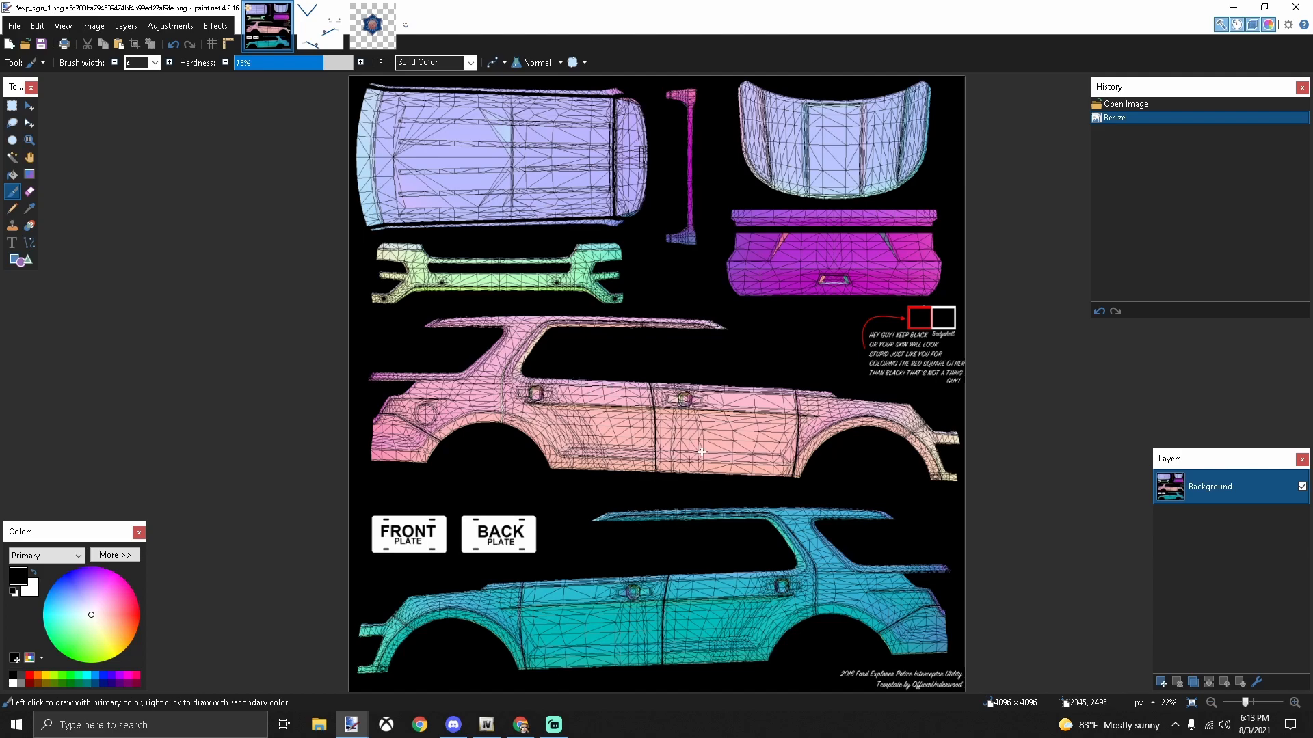
Step: Add a new layer above the template background and set its opacity to 144
{"action": "left_click", "coordinate": [1162, 682]}
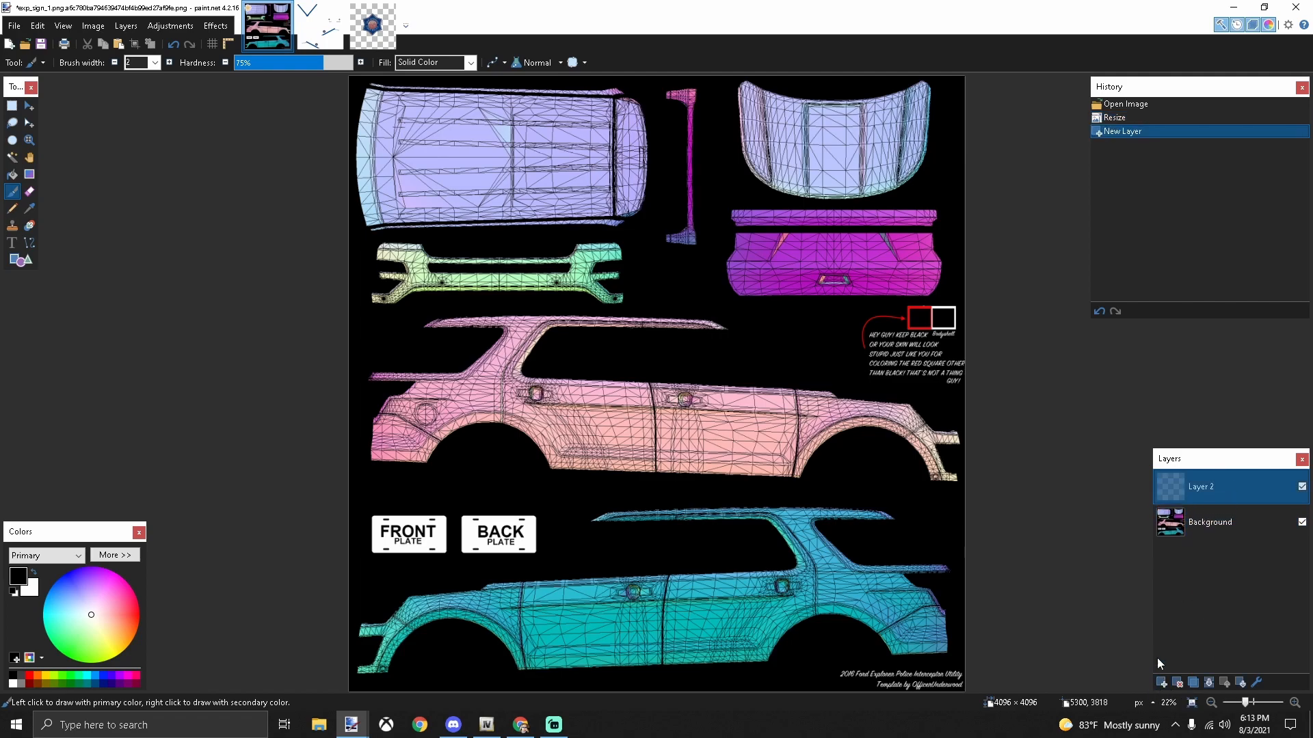
{"action": "left_click", "coordinate": [1256, 684]}
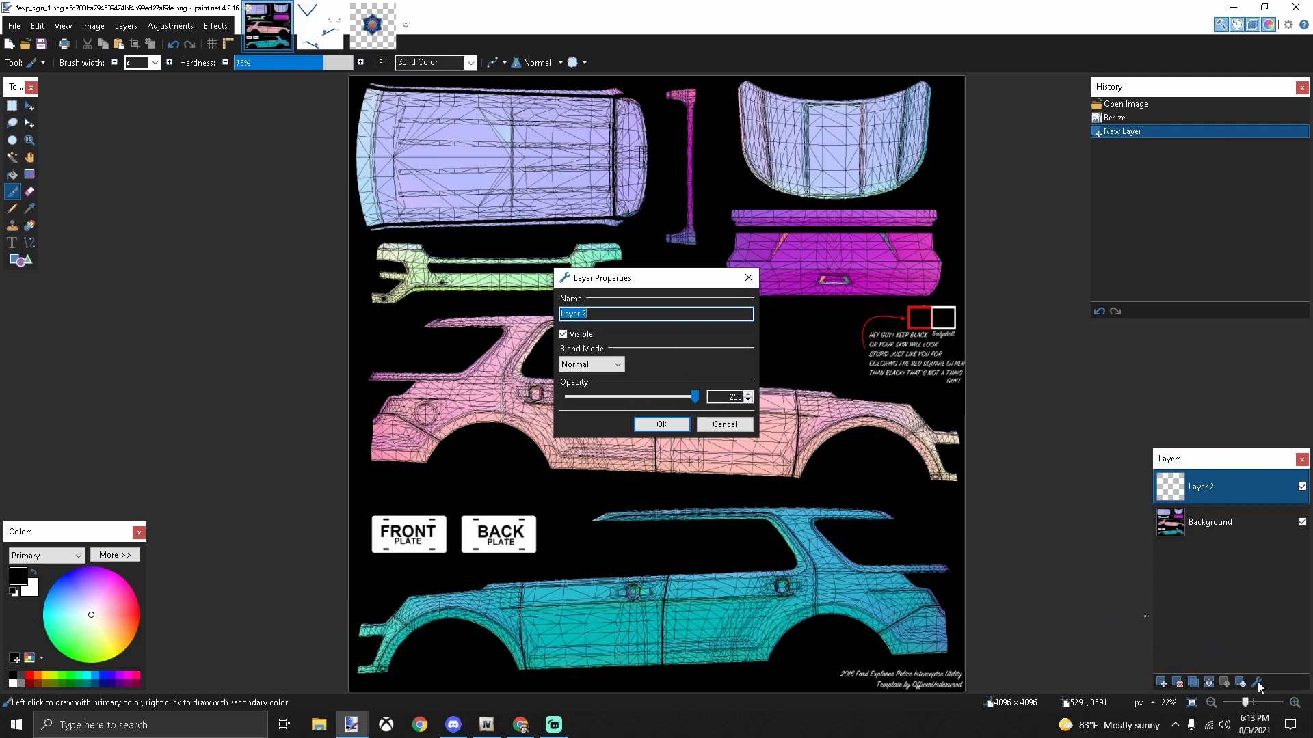
{"action": "left_click", "coordinate": [748, 278]}
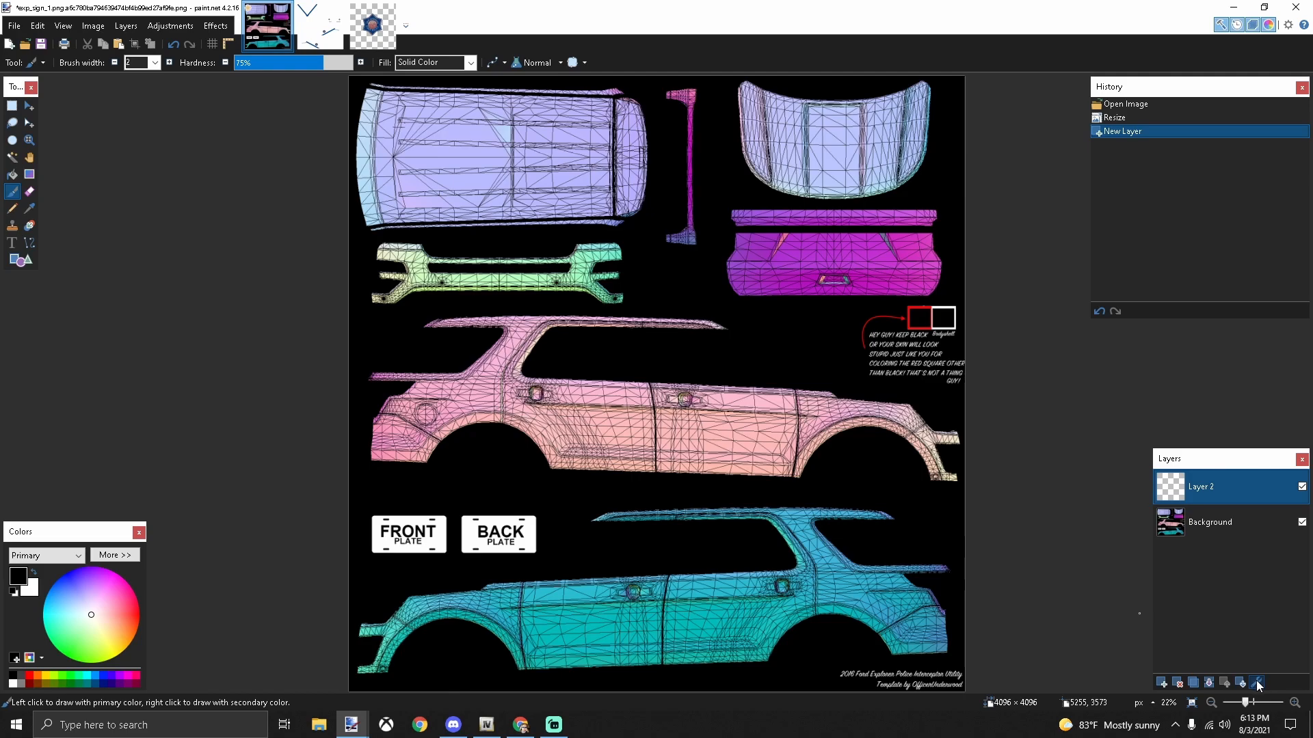
{"action": "left_click", "coordinate": [1258, 684]}
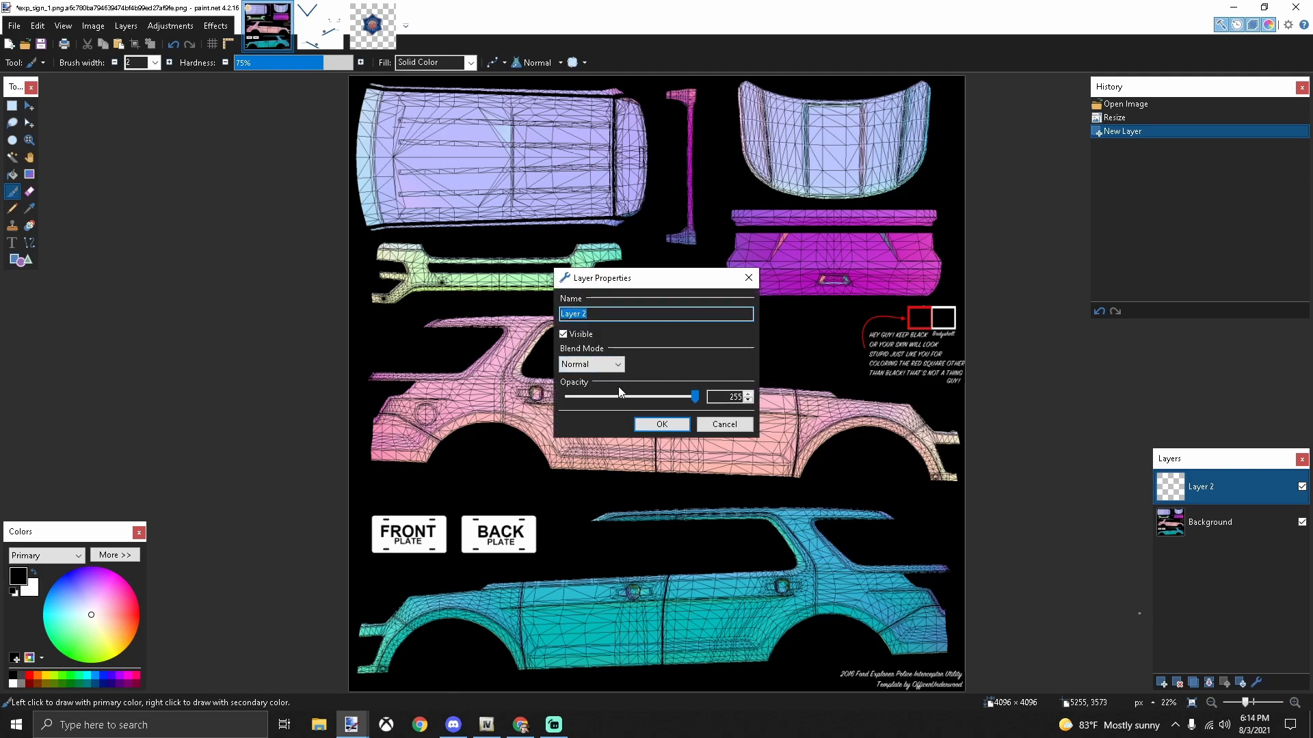
{"action": "left_click", "coordinate": [724, 396]}
{"action": "type", "text": "144"}
{"action": "key", "text": "Return"}
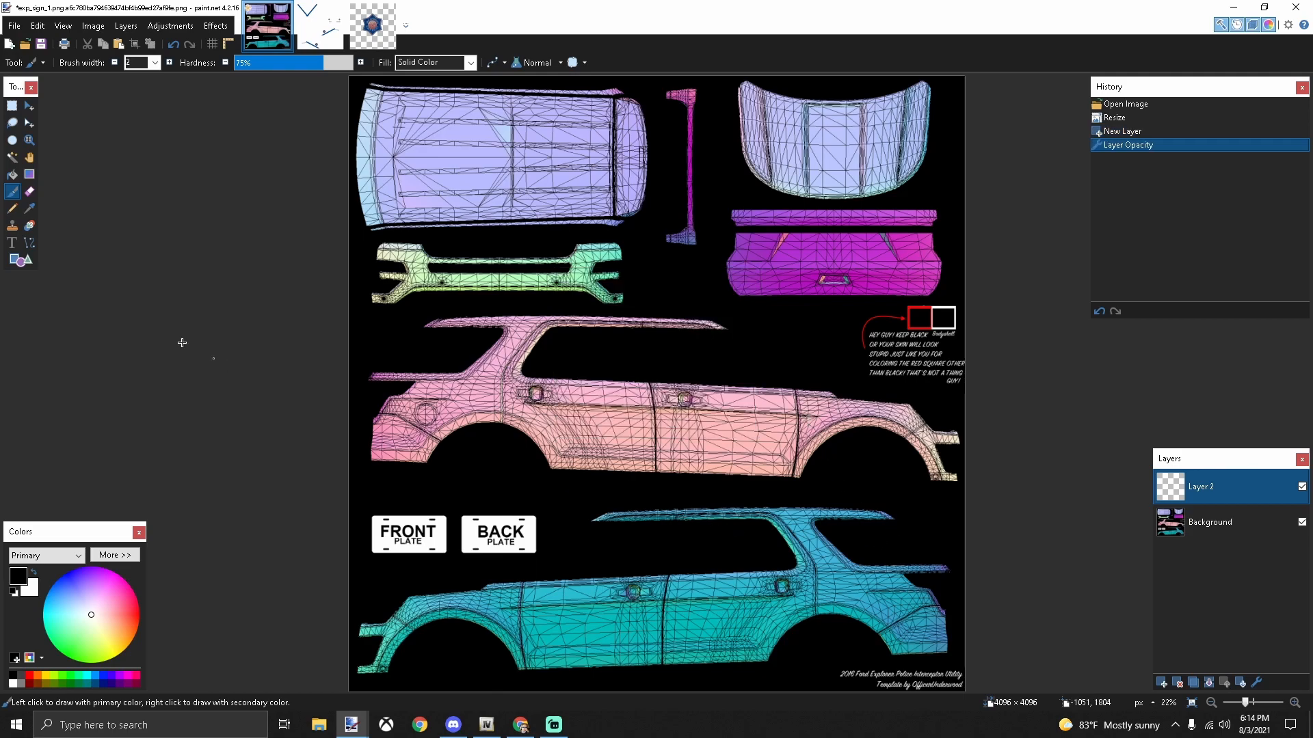
Step: Fill the semi-transparent layer with solid white using the Paint Bucket
{"action": "left_click", "coordinate": [34, 573]}
{"action": "left_click", "coordinate": [12, 175]}
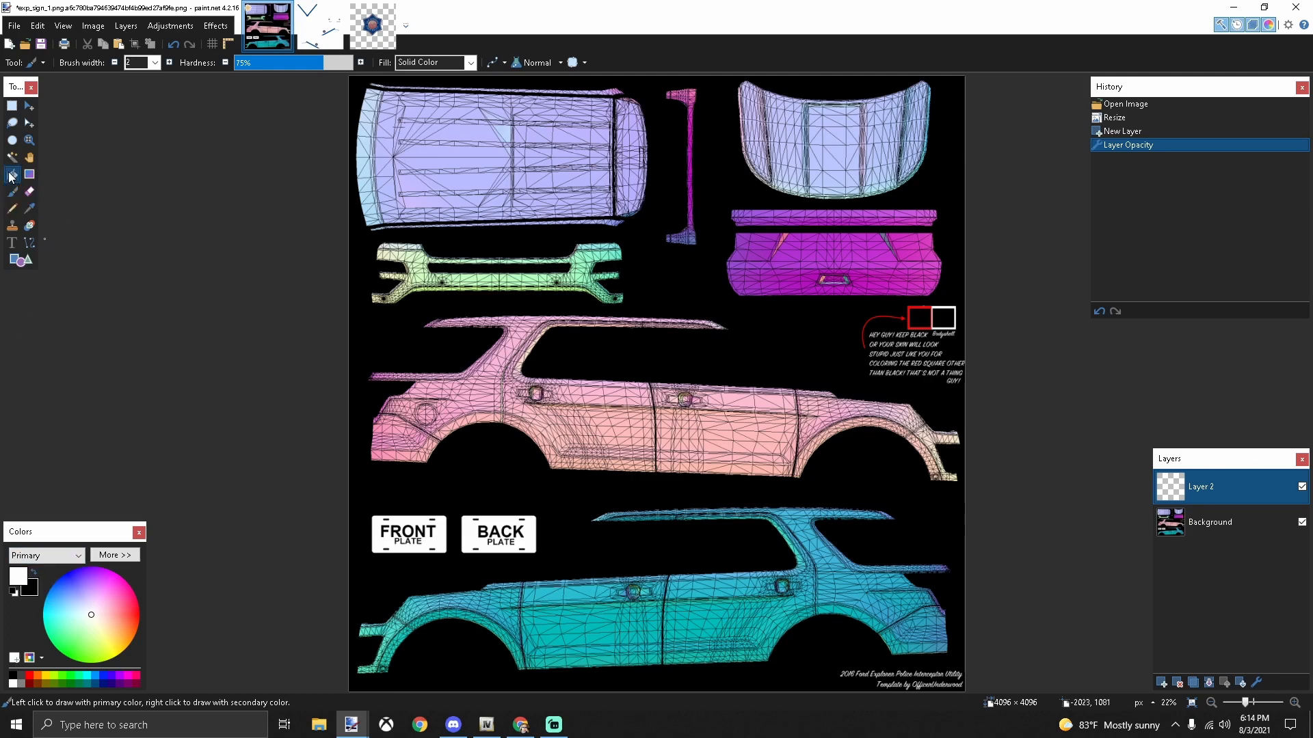
{"action": "left_click", "coordinate": [640, 411]}
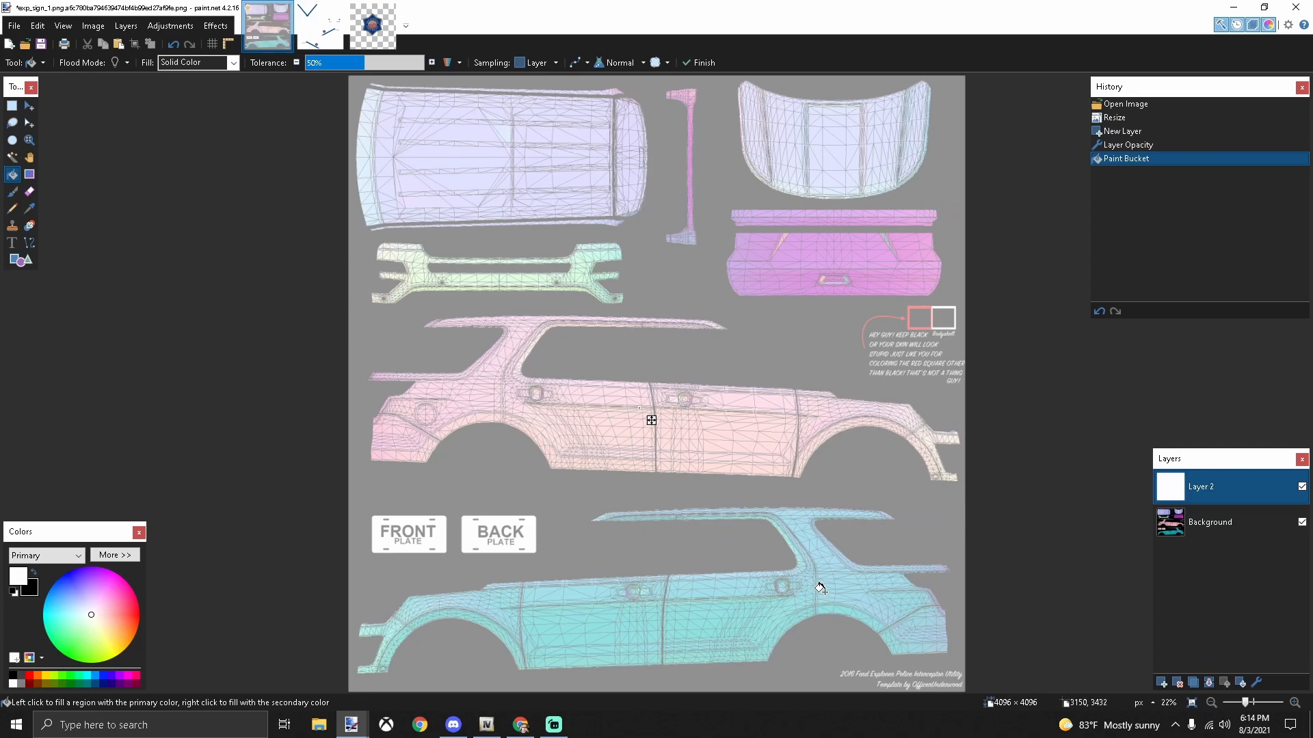
Step: Preview the white layer at an opacity of 255 and discard the change
{"action": "left_click", "coordinate": [1257, 682]}
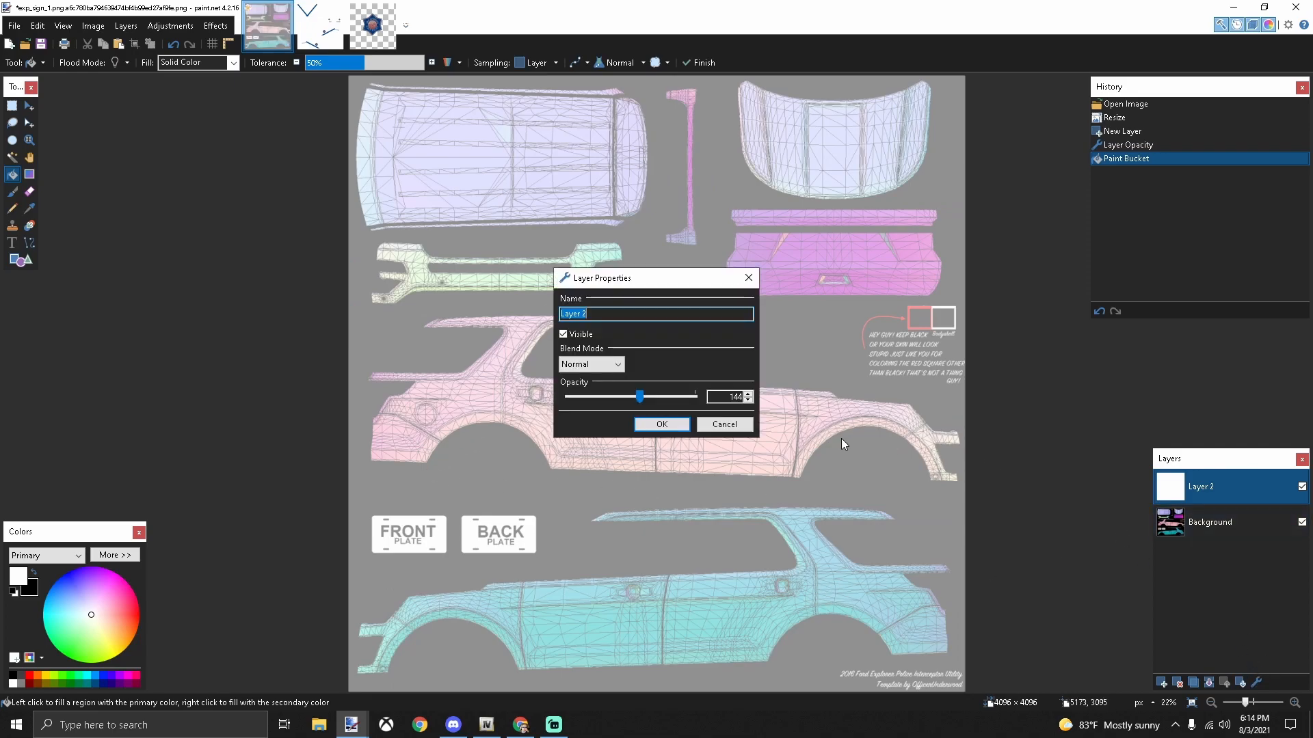
{"action": "left_click_drag", "start_coordinate": [640, 396], "coordinate": [698, 395]}
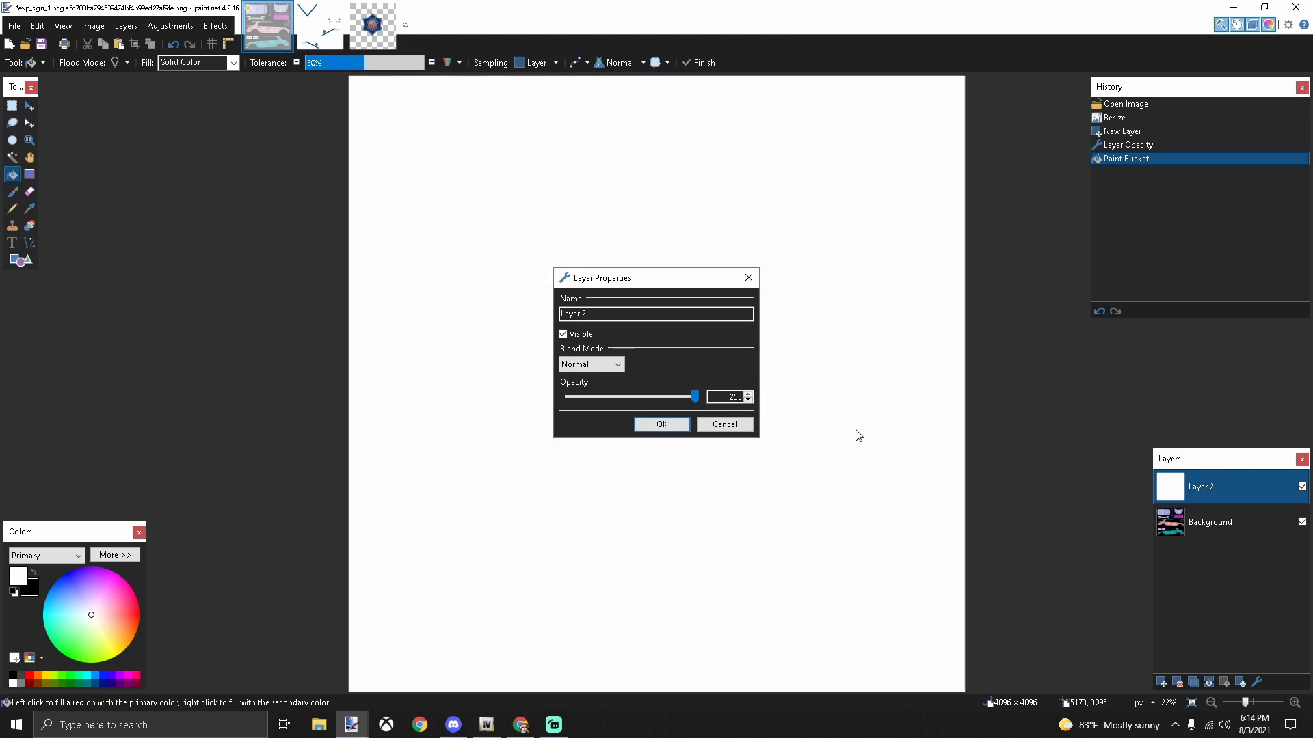
{"action": "key", "text": "Tab"}
{"action": "left_click", "coordinate": [725, 424]}
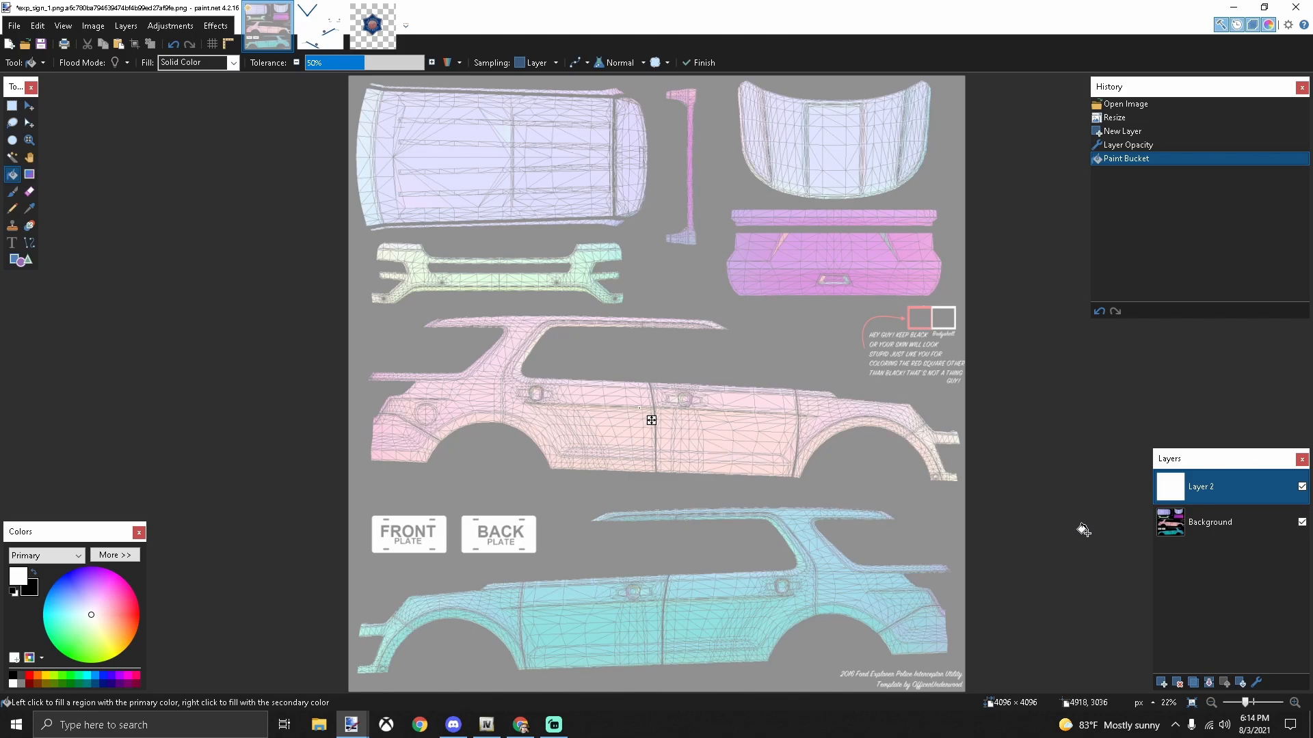
Step: Add another empty layer above the white layer
{"action": "left_click", "coordinate": [1161, 684]}
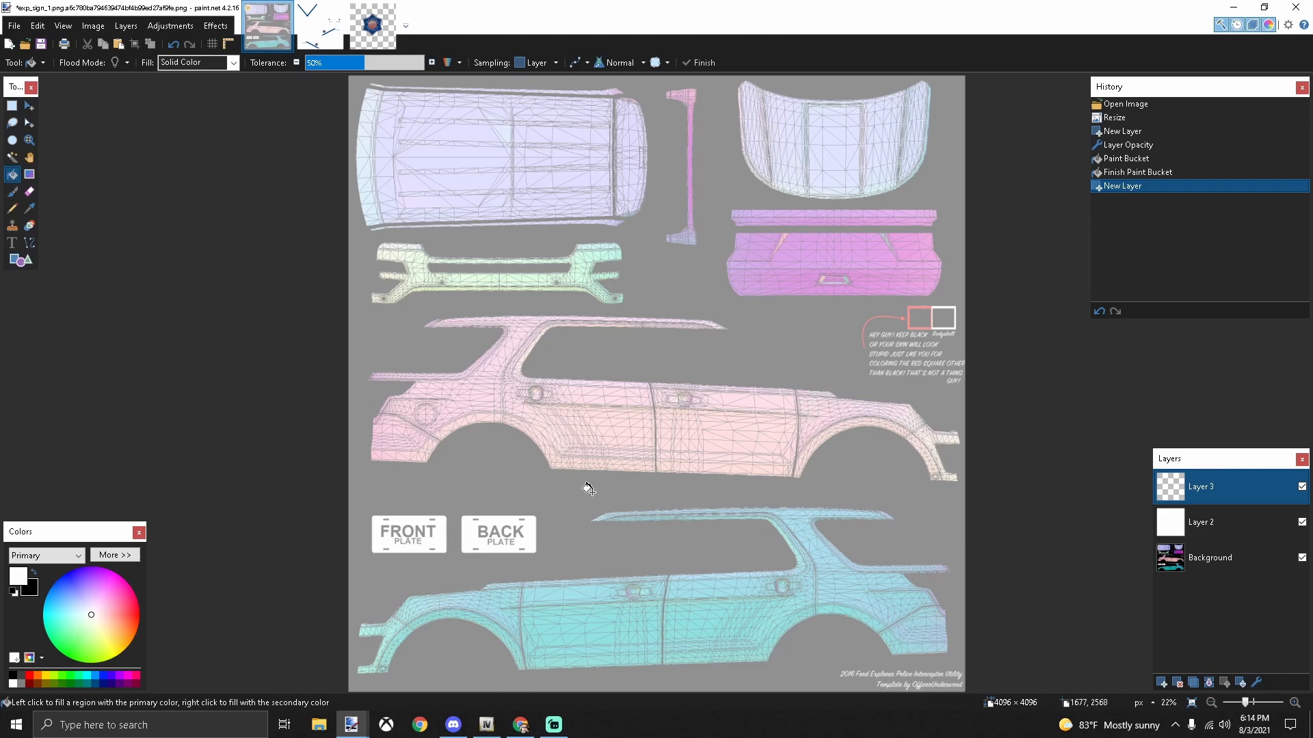
Step: In Chrome, search Google Images for "arkansas state police", examine the photo of the patrol car in snow, and close the browser
{"action": "left_click", "coordinate": [521, 726]}
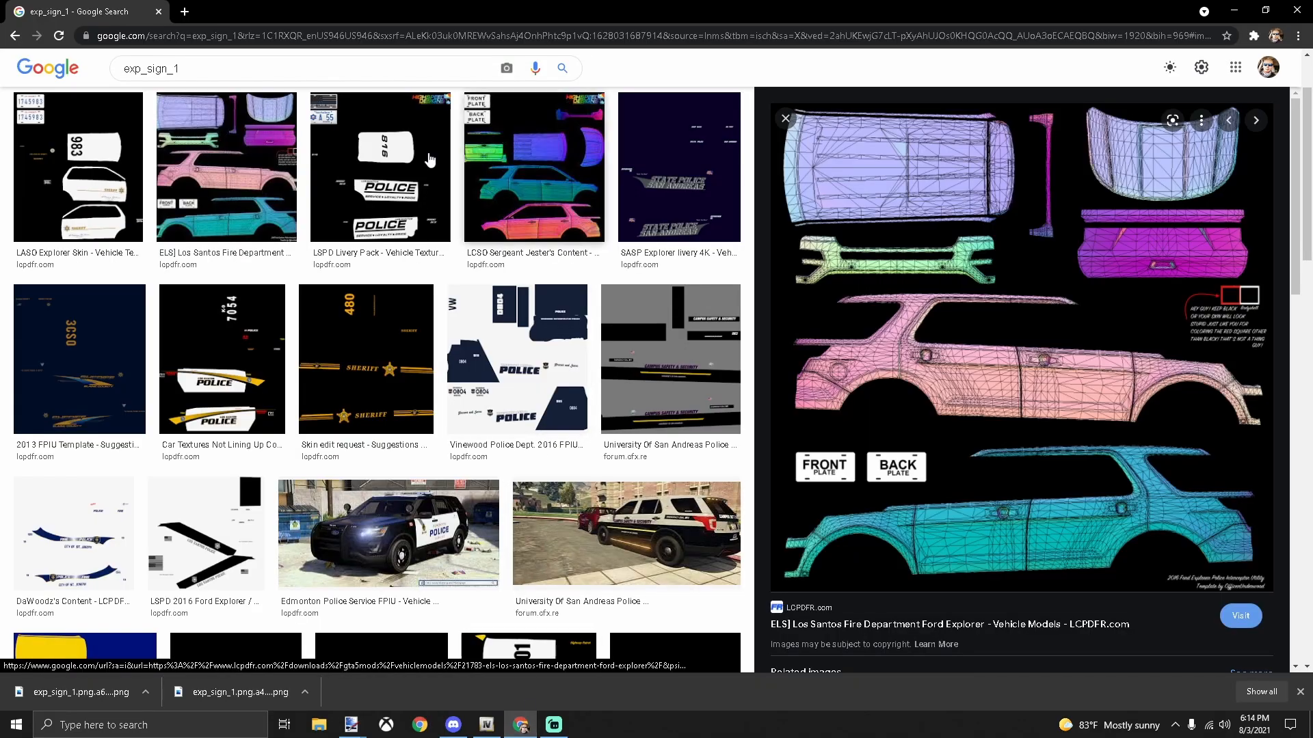
{"action": "left_click", "coordinate": [184, 12]}
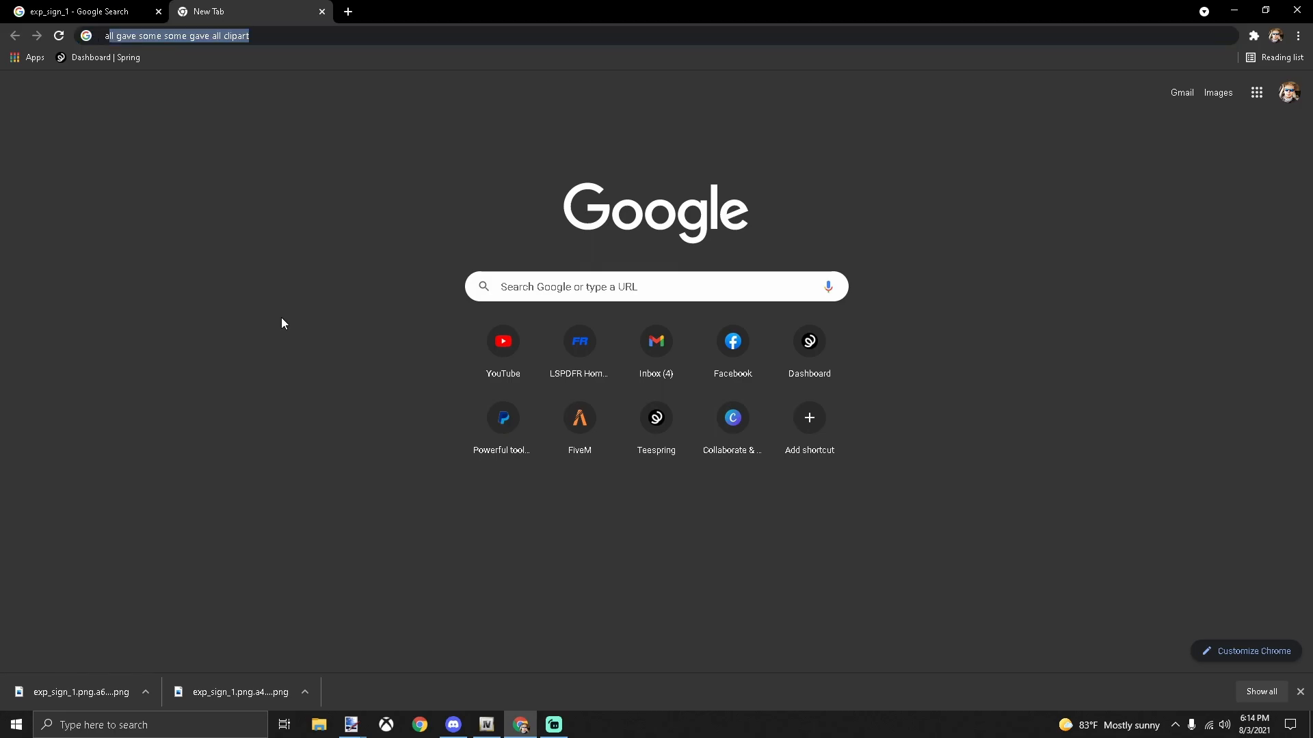
{"action": "type", "text": "arkansas state pol"}
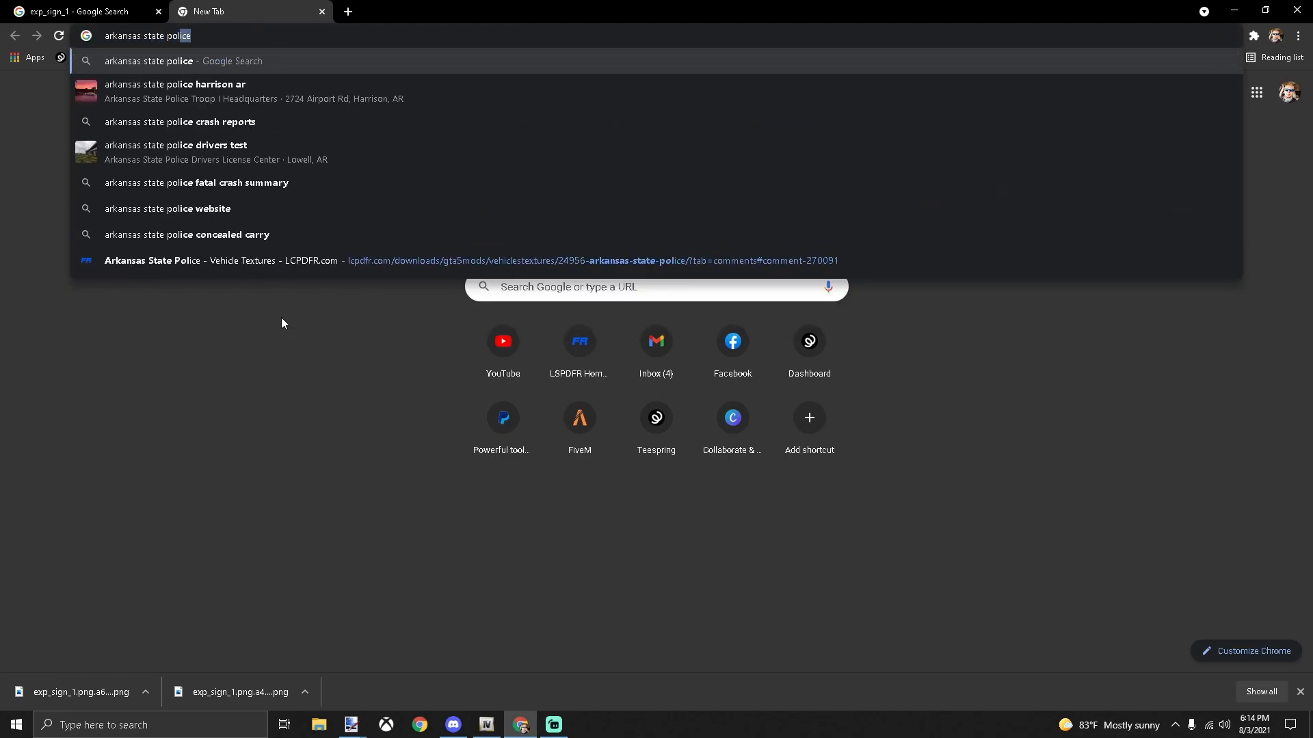
{"action": "key", "text": "Return"}
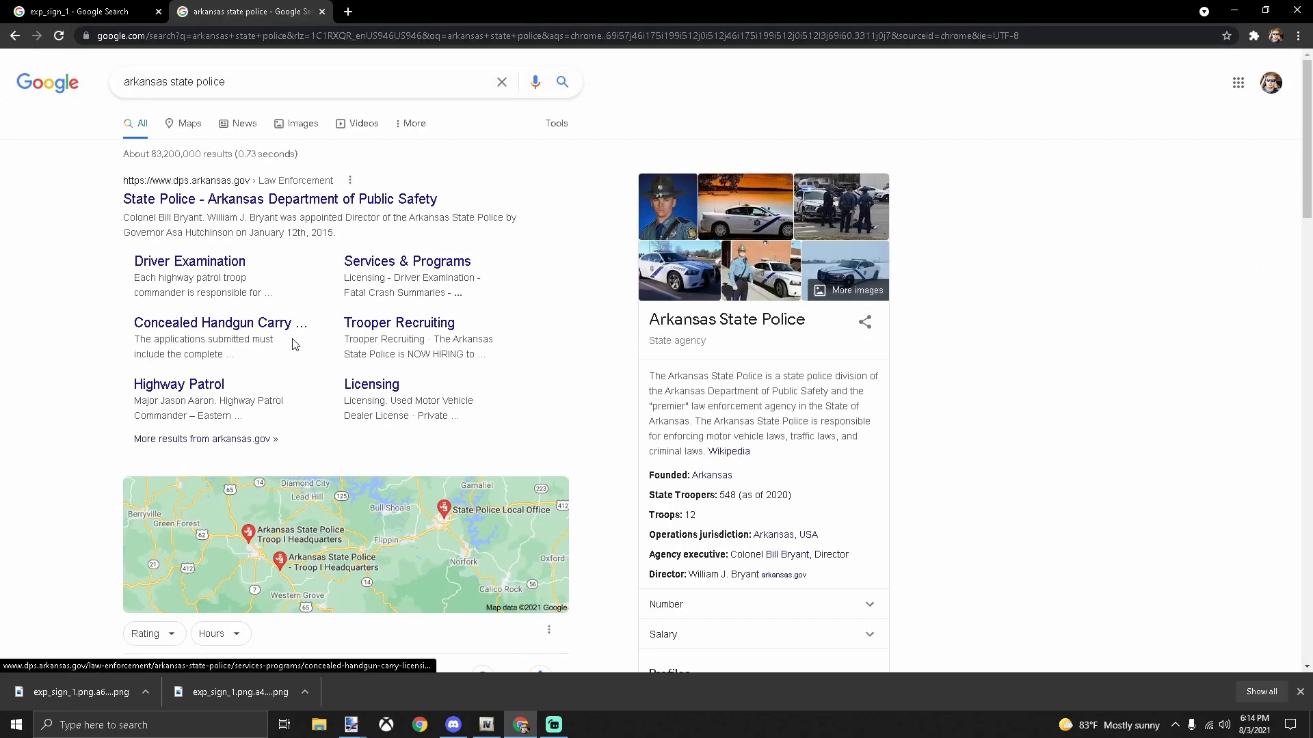
{"action": "left_click", "coordinate": [297, 124]}
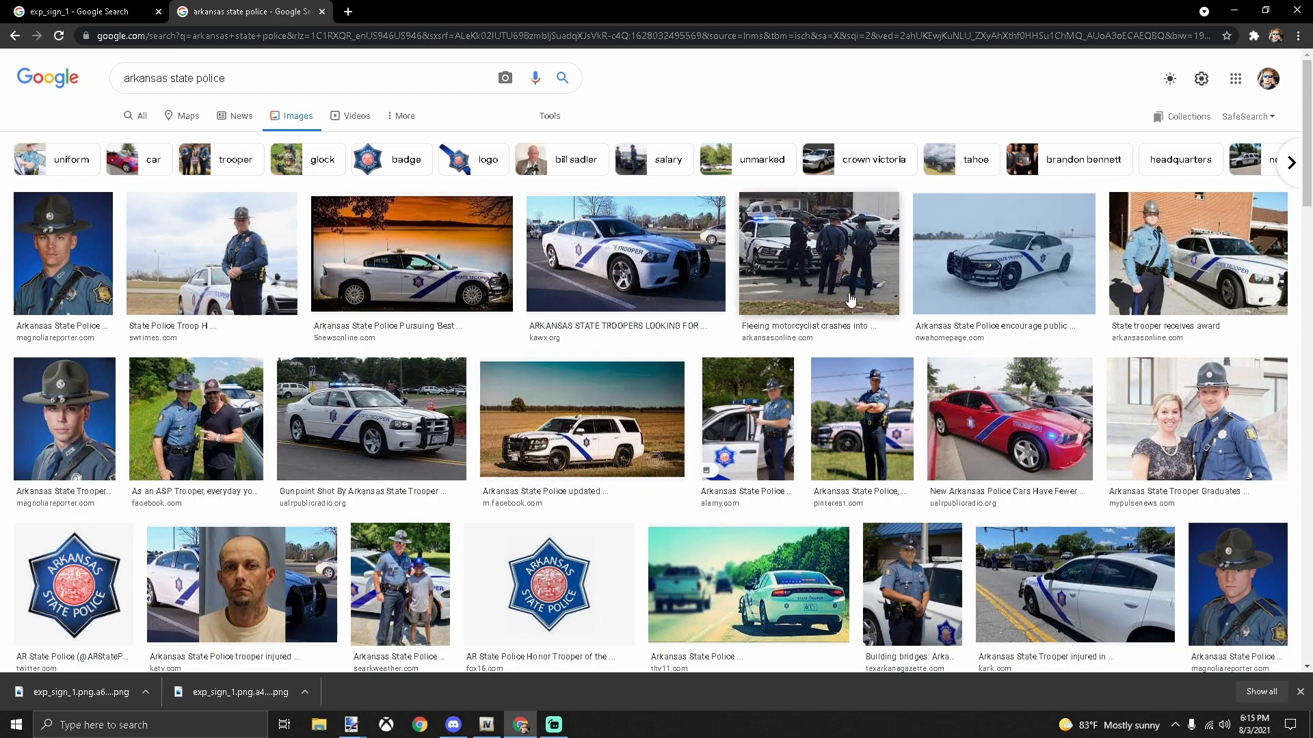
{"action": "left_click", "coordinate": [982, 280]}
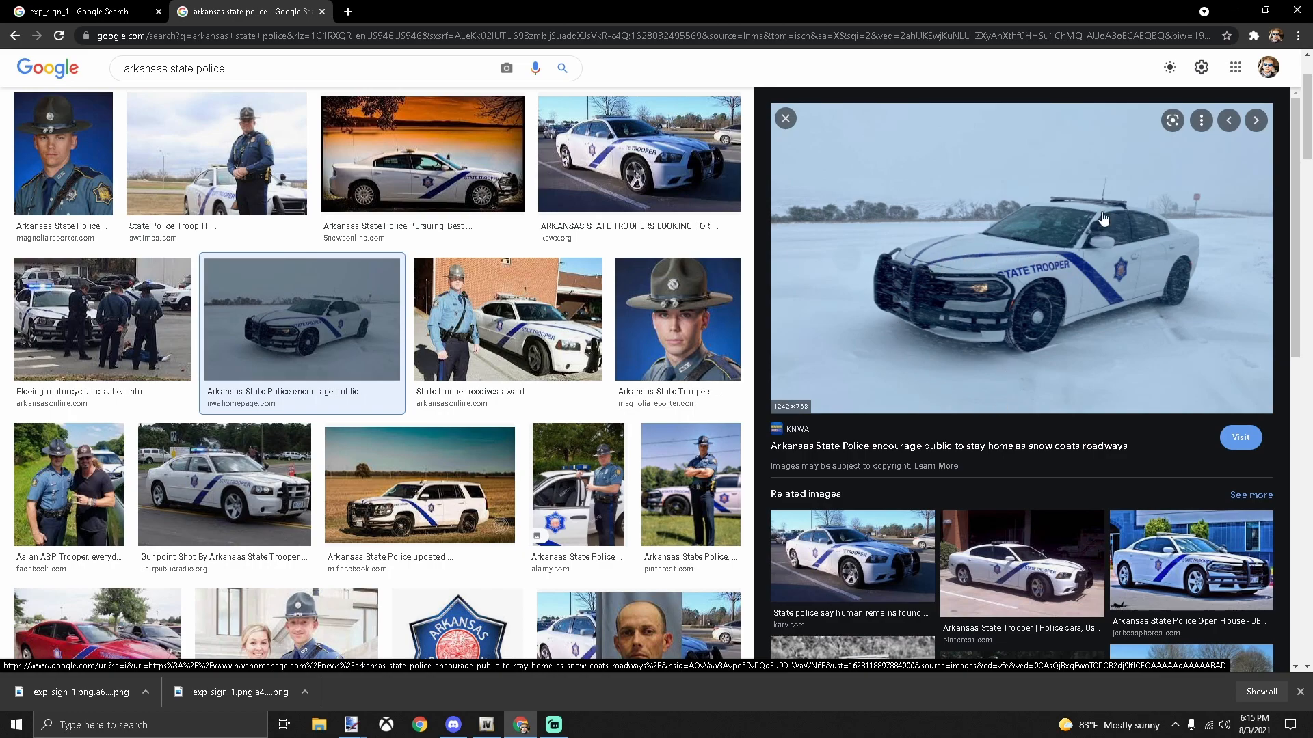
{"action": "left_click", "coordinate": [1298, 11]}
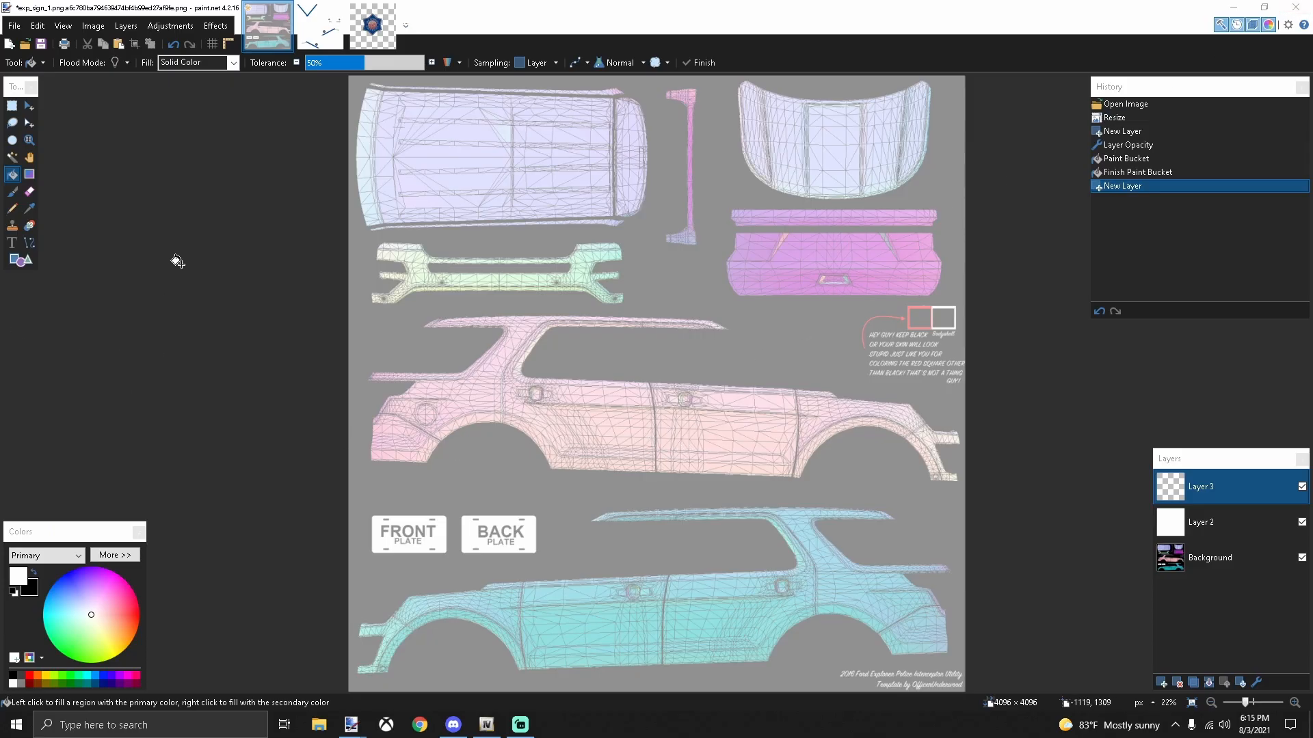
Step: Sample the blue of the diagonal side stripe in the Livery_sign_1 image as the primary color with the Color Picker
{"action": "left_click", "coordinate": [320, 27]}
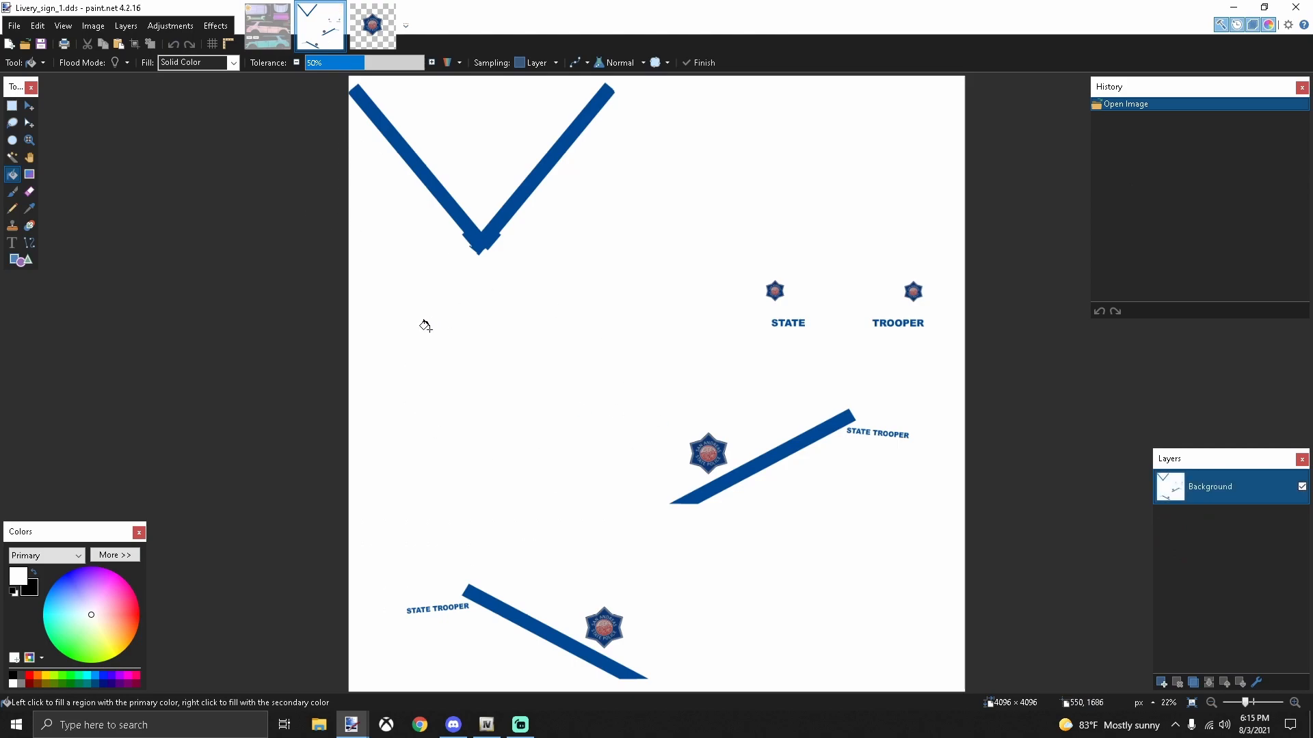
{"action": "left_click", "coordinate": [30, 242]}
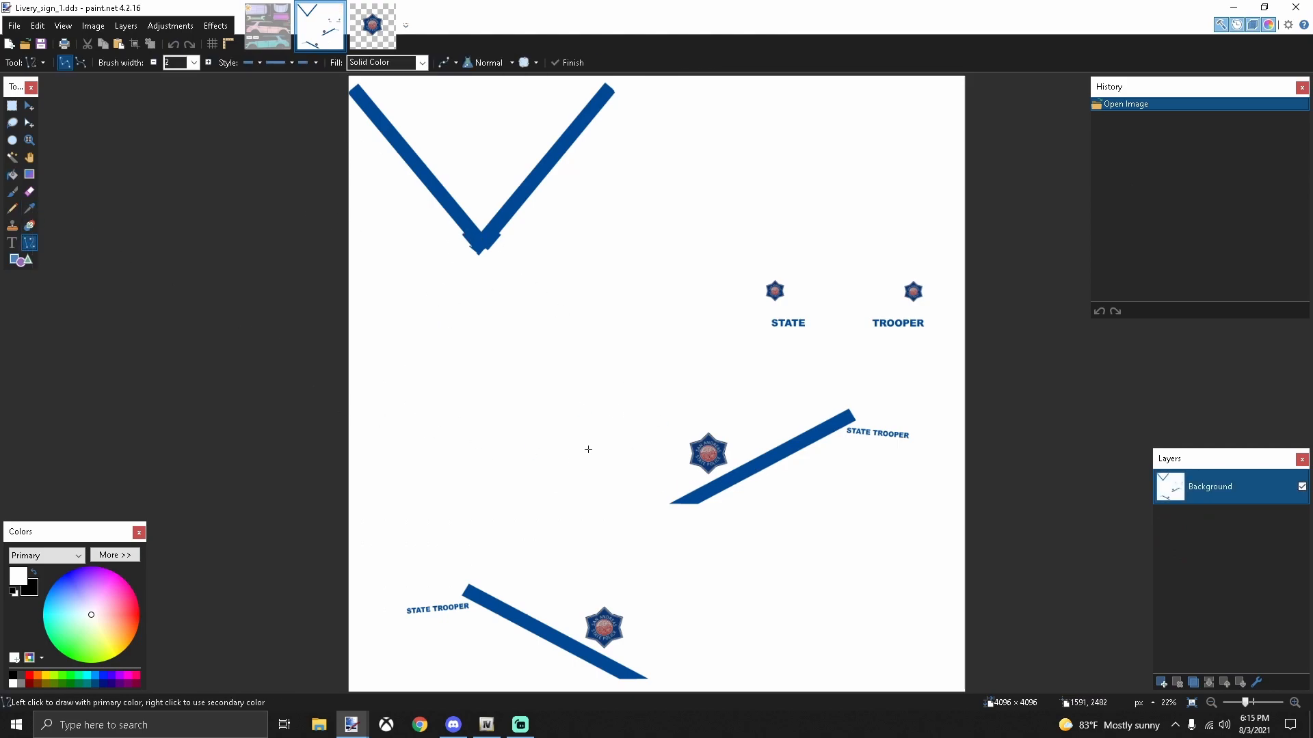
{"action": "left_click", "coordinate": [29, 210]}
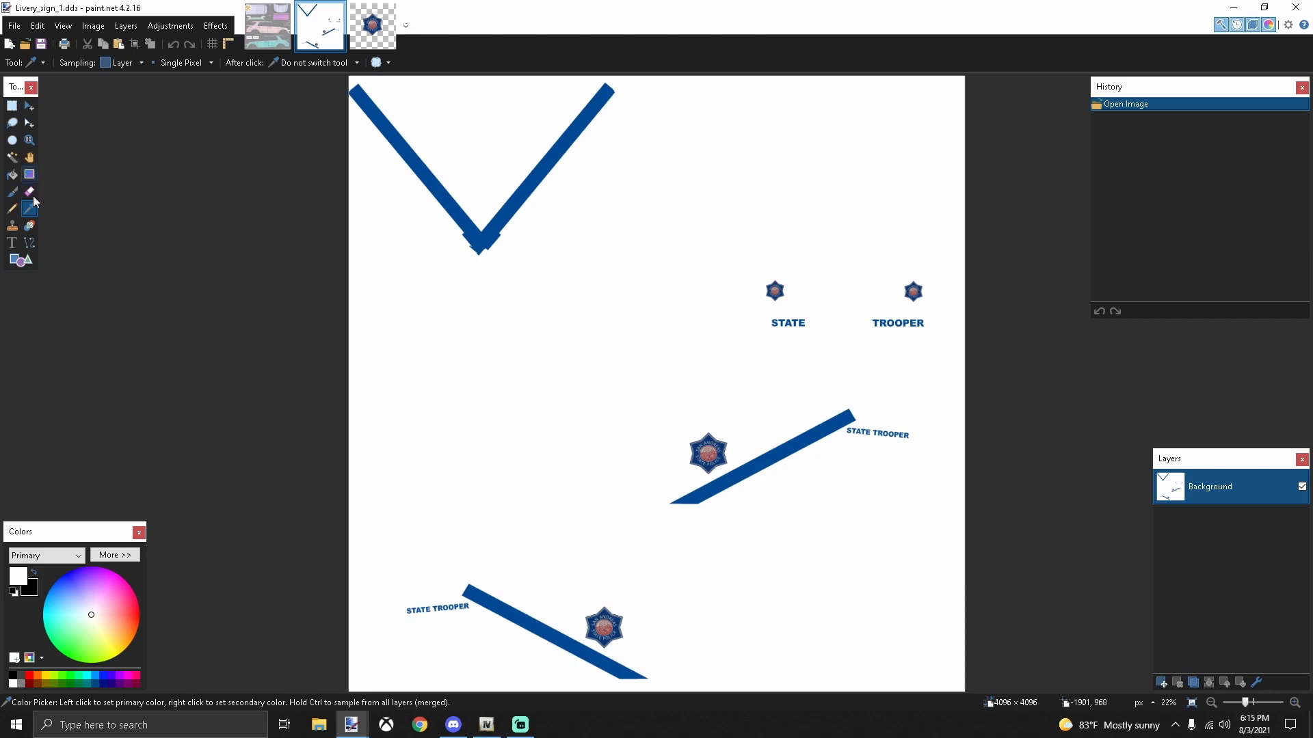
{"action": "left_click", "coordinate": [780, 453]}
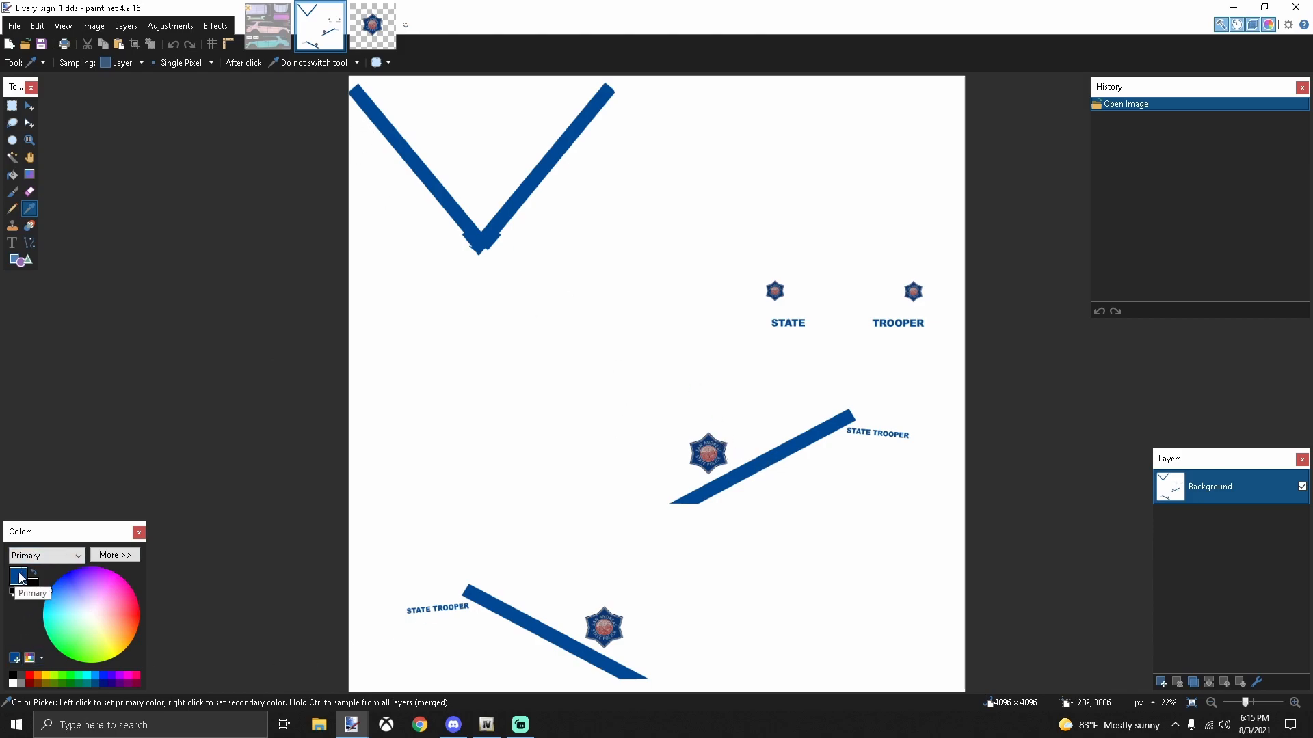
Step: In the vehicle template image, set the Line/Curve brush width to 100 and test a short stroke on the upper side view, undoing it
{"action": "left_click", "coordinate": [277, 42]}
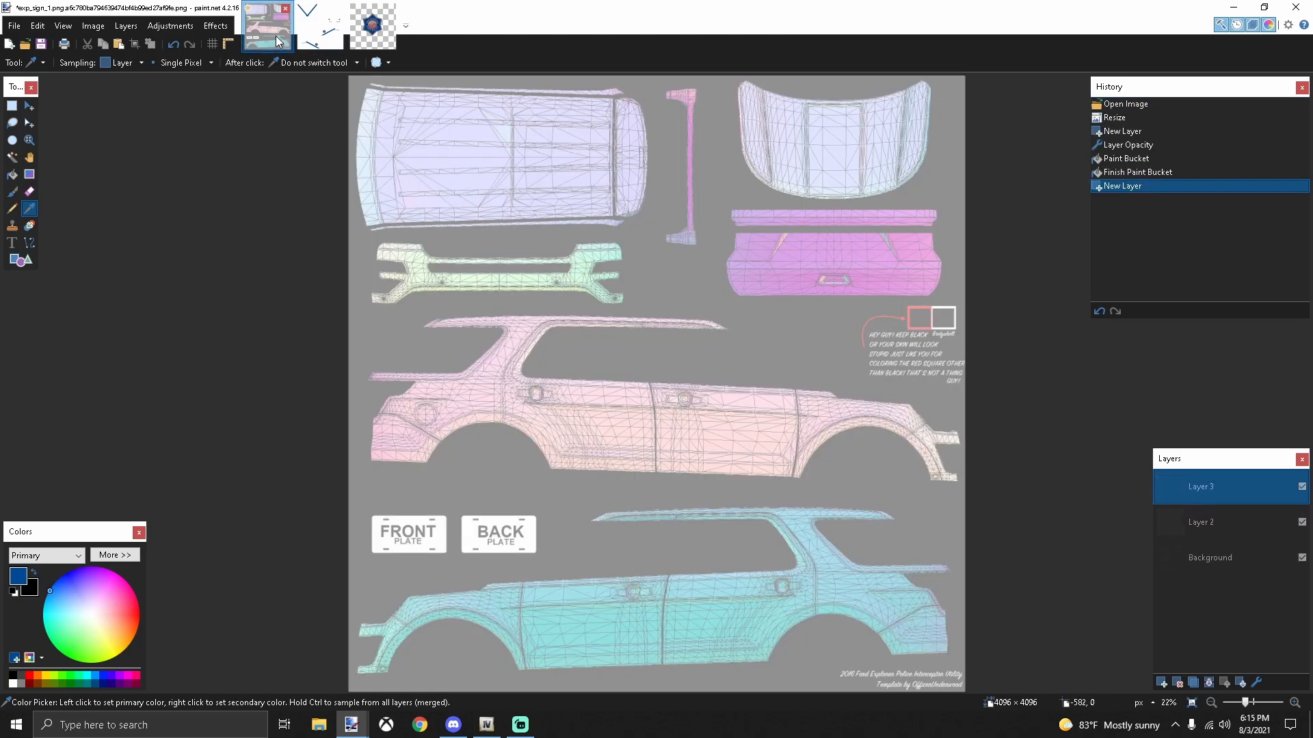
{"action": "left_click", "coordinate": [29, 244]}
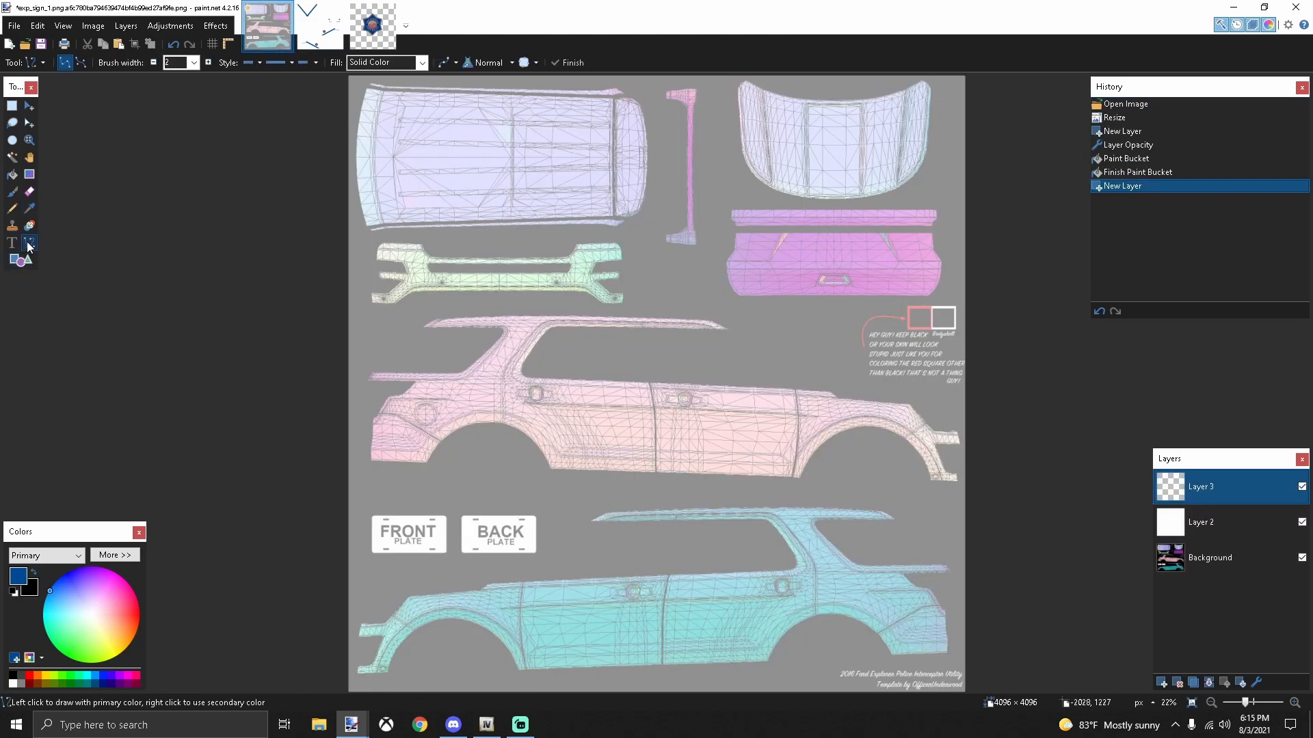
{"action": "left_click", "coordinate": [194, 62]}
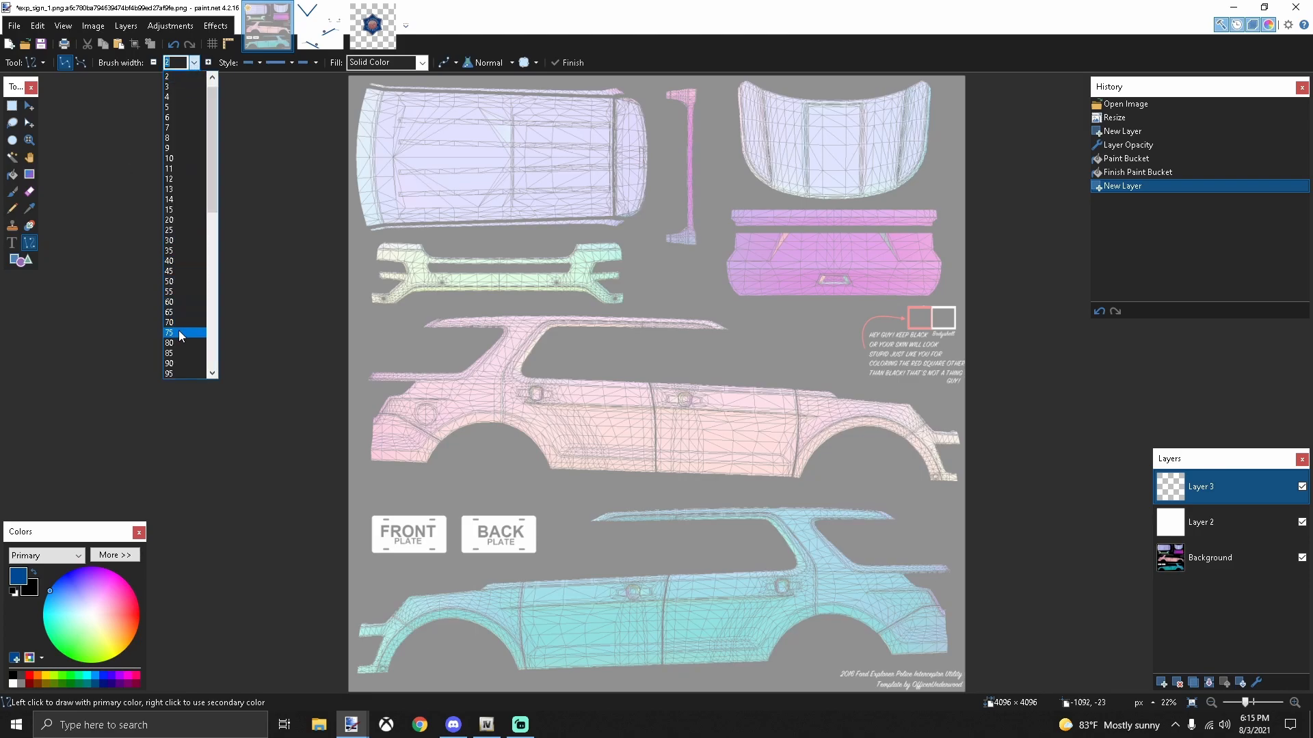
{"action": "scroll", "coordinate": [180, 350], "scroll_direction": "down", "scroll_amount": 1}
{"action": "left_click", "coordinate": [178, 353]}
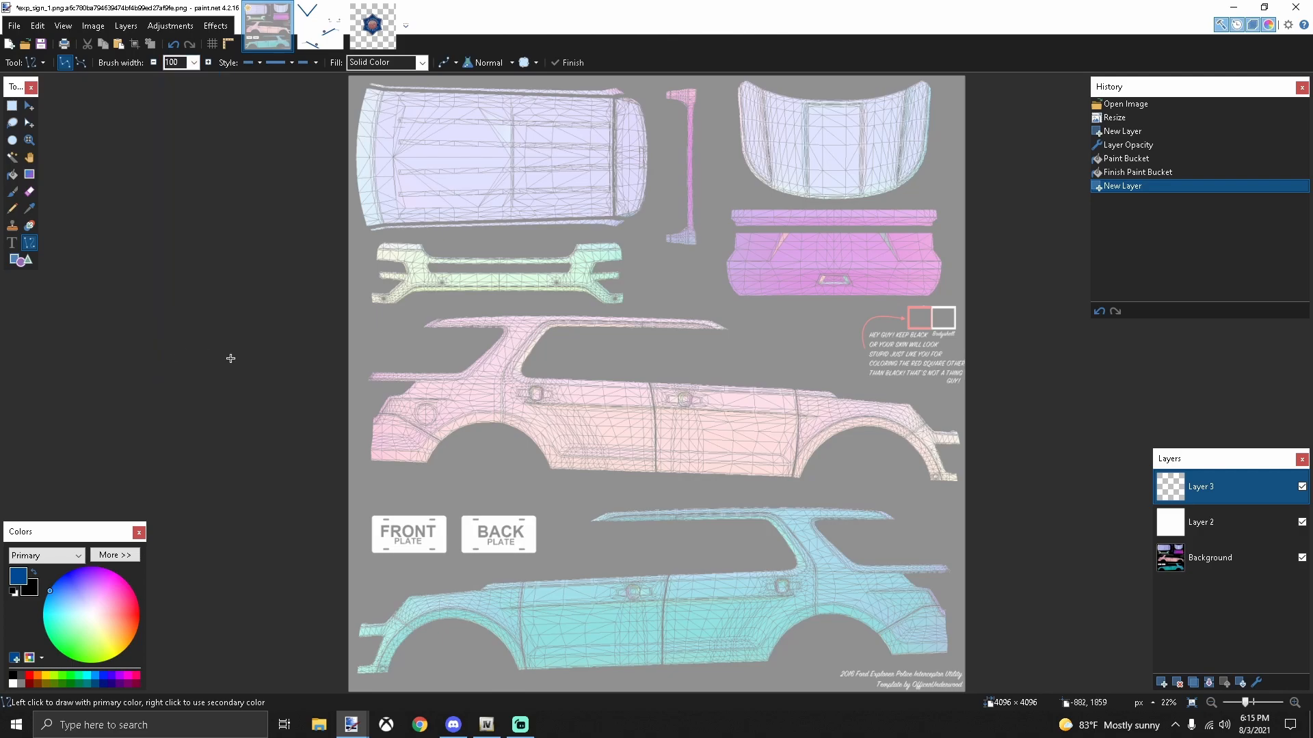
{"action": "left_click_drag", "start_coordinate": [727, 480], "coordinate": [772, 438]}
{"action": "key", "text": "ctrl+z"}
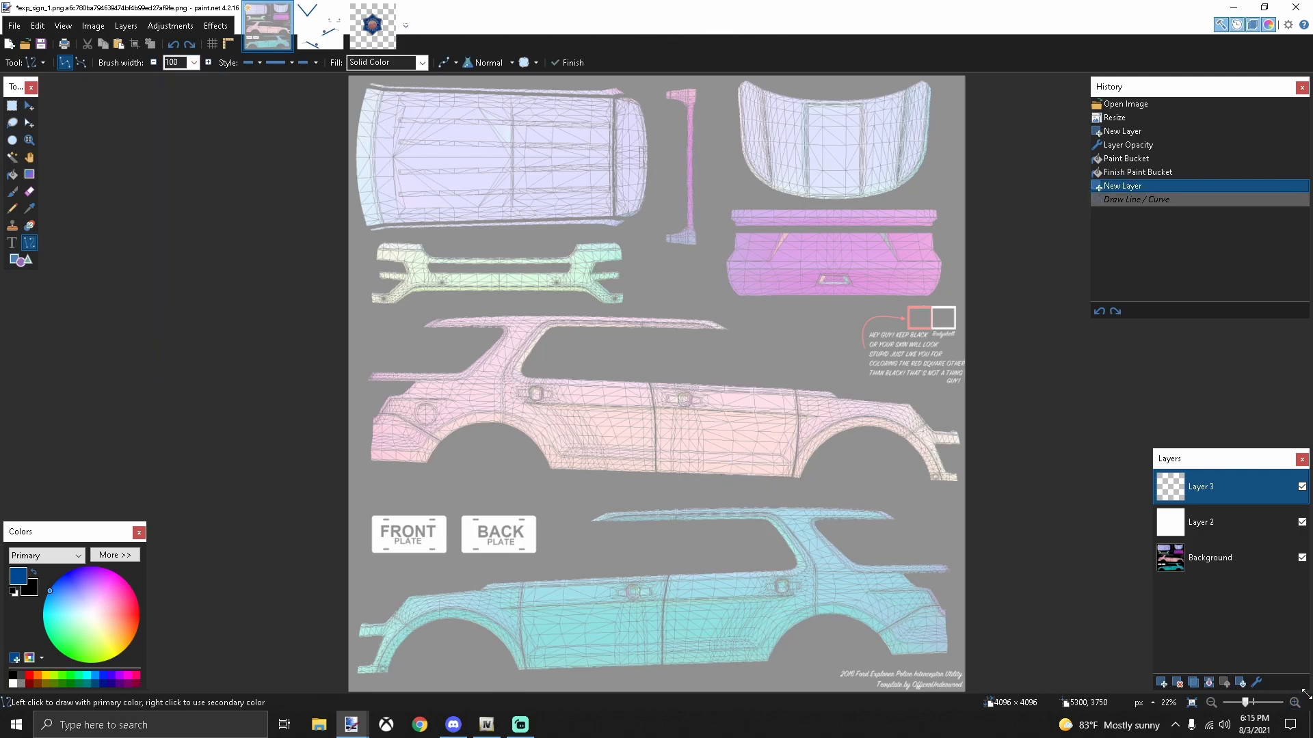
Step: Set the opacity of the topmost layer, Layer 3, to 150
{"action": "left_click", "coordinate": [1255, 682]}
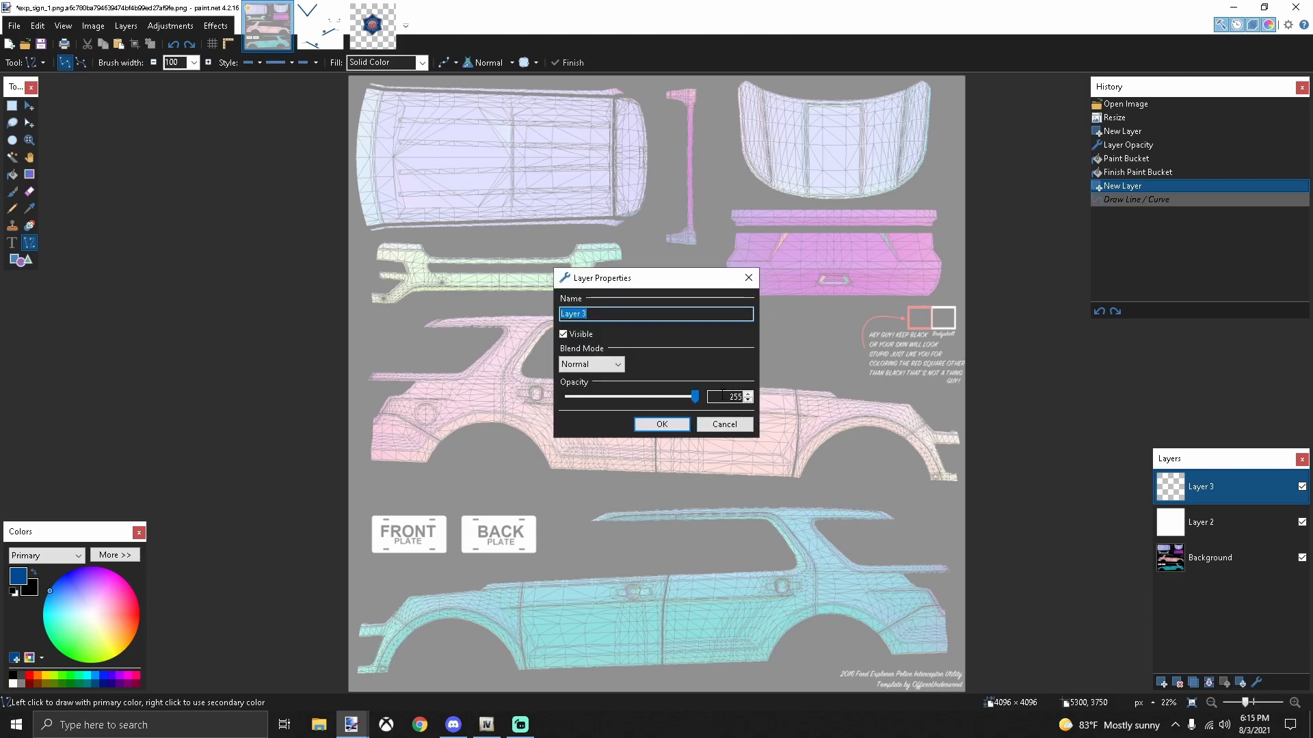
{"action": "key", "text": "BackSpace"}
{"action": "type", "text": "150"}
{"action": "key", "text": "Return"}
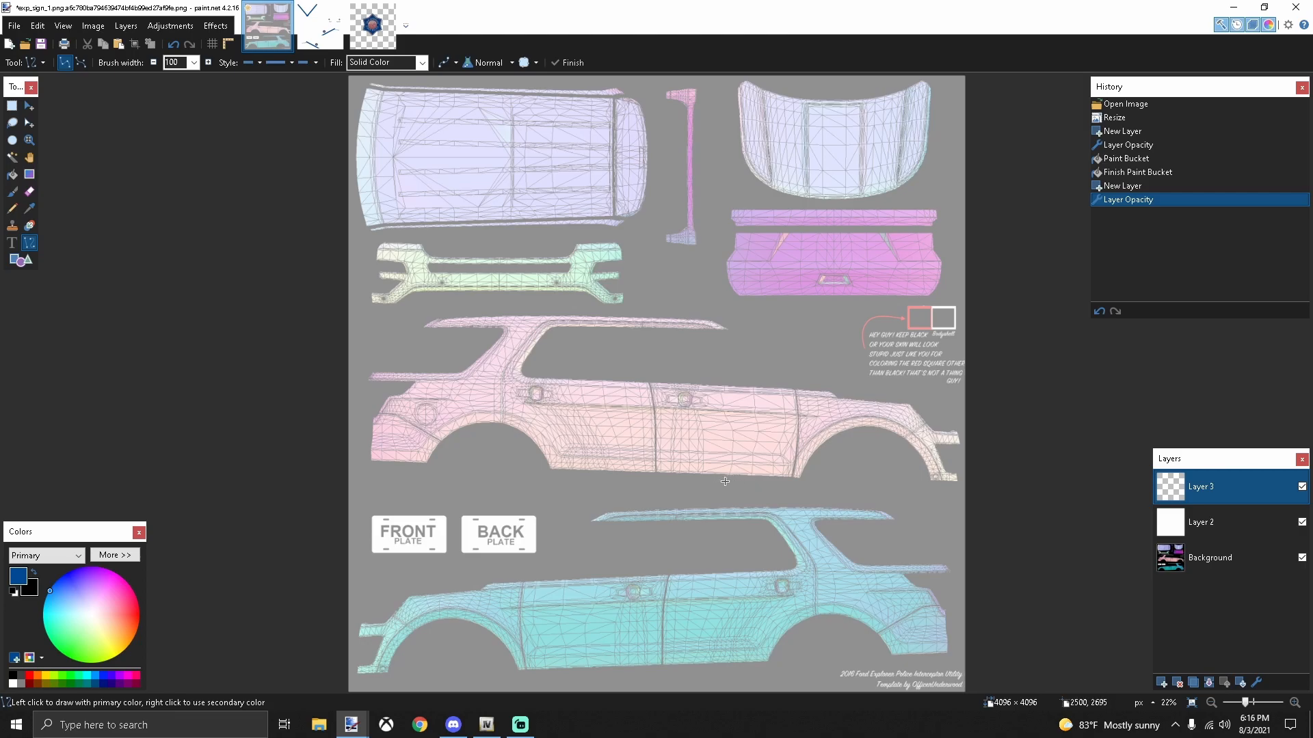
{"action": "scroll", "coordinate": [728, 480], "scroll_direction": "up", "scroll_amount": 3}
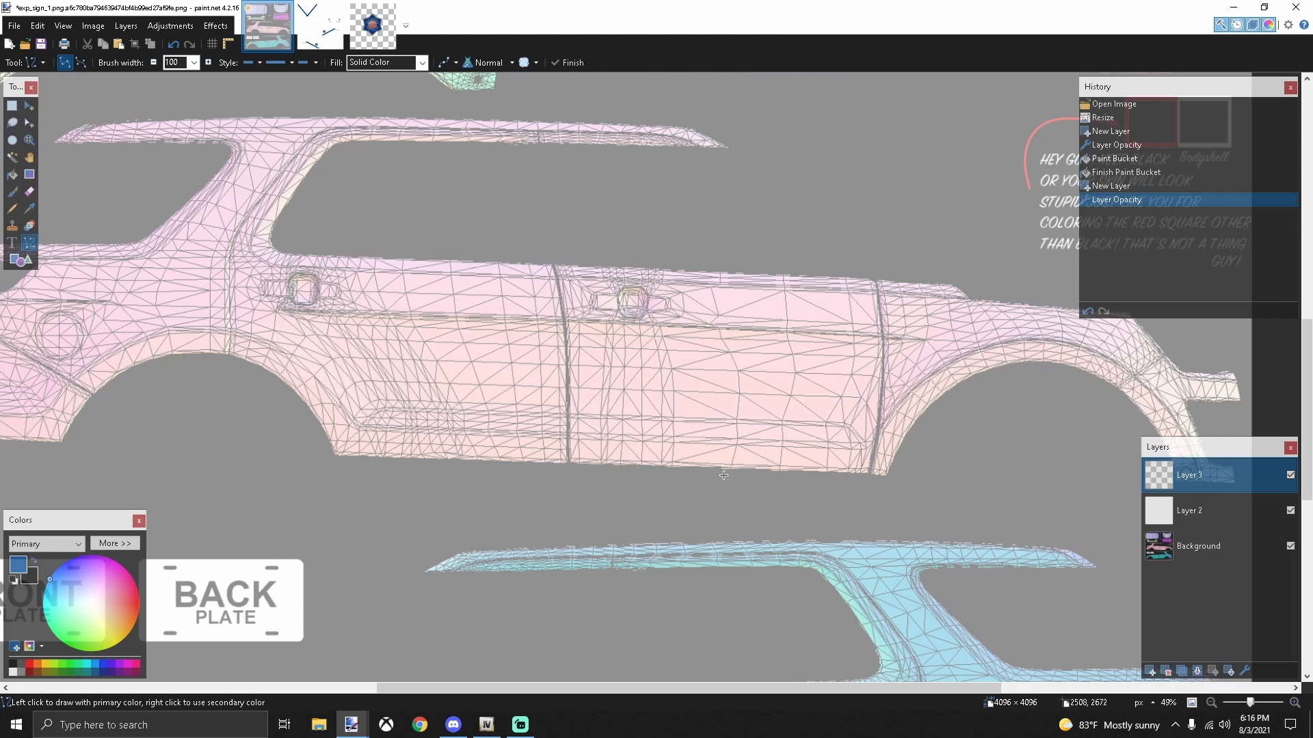
{"action": "left_click_drag", "start_coordinate": [725, 476], "coordinate": [772, 424]}
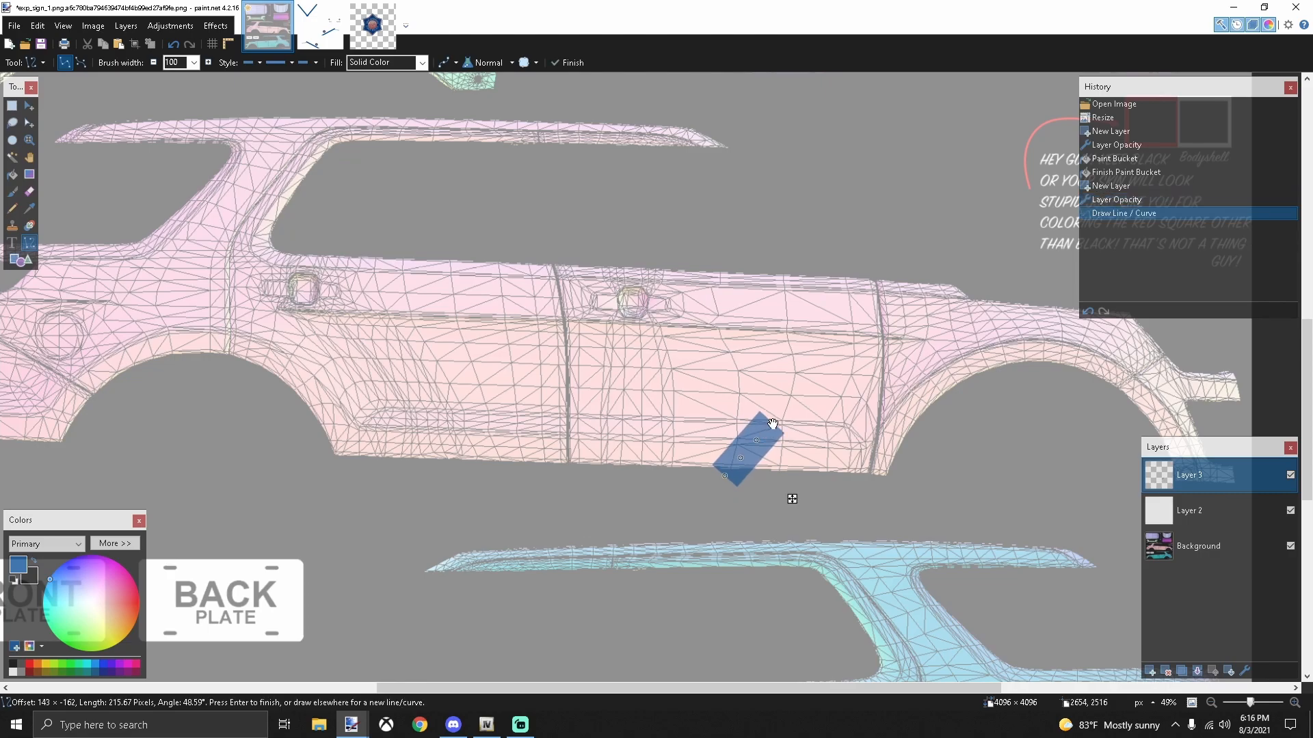
{"action": "key", "text": "ctrl+z"}
{"action": "left_click_drag", "start_coordinate": [702, 483], "coordinate": [812, 402]}
{"action": "key", "text": "ctrl+z"}
Step: Draw a blue diagonal stripe about 978 px long at about 38° across the upper side view's front door and fender
{"action": "mouse_move", "coordinate": [704, 488]}
{"action": "left_mouse_down"}
{"action": "mouse_move", "coordinate": [961, 310]}
{"action": "mouse_move", "coordinate": [965, 285]}
{"action": "left_mouse_up"}
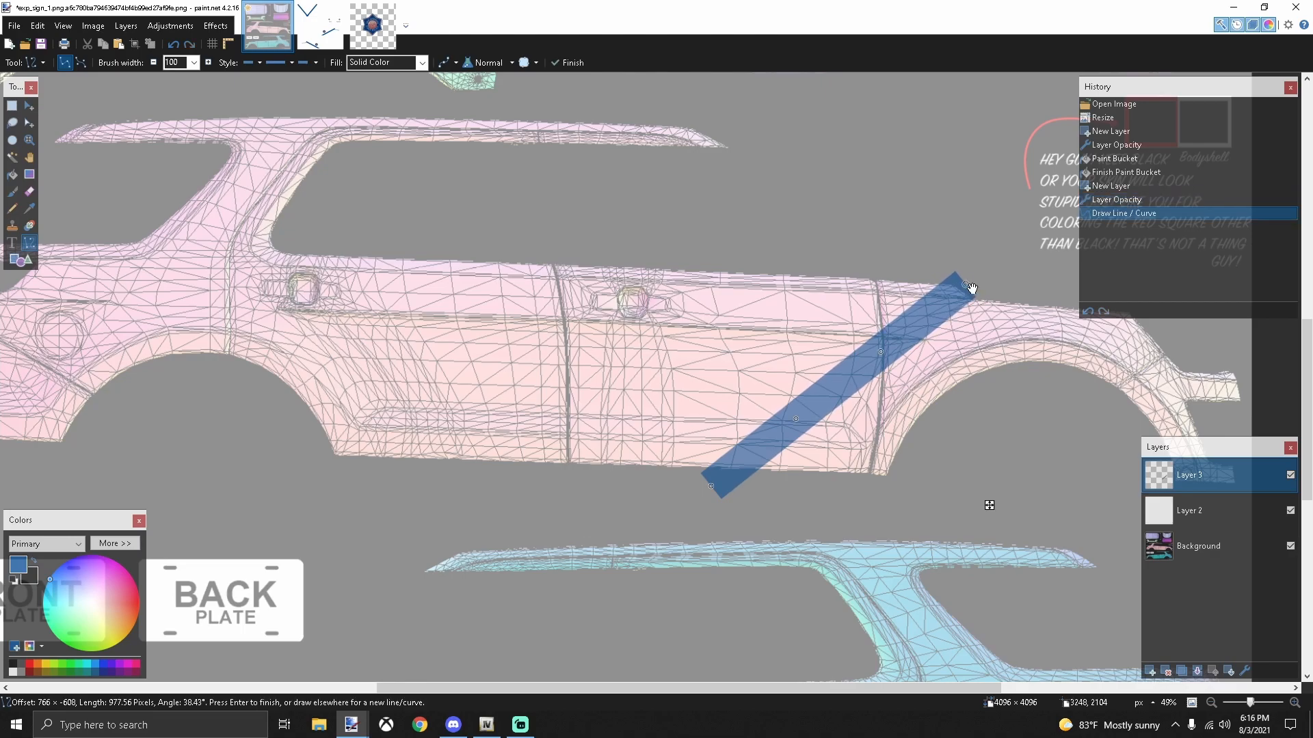
{"action": "scroll", "coordinate": [965, 294], "scroll_direction": "up", "scroll_amount": 6}
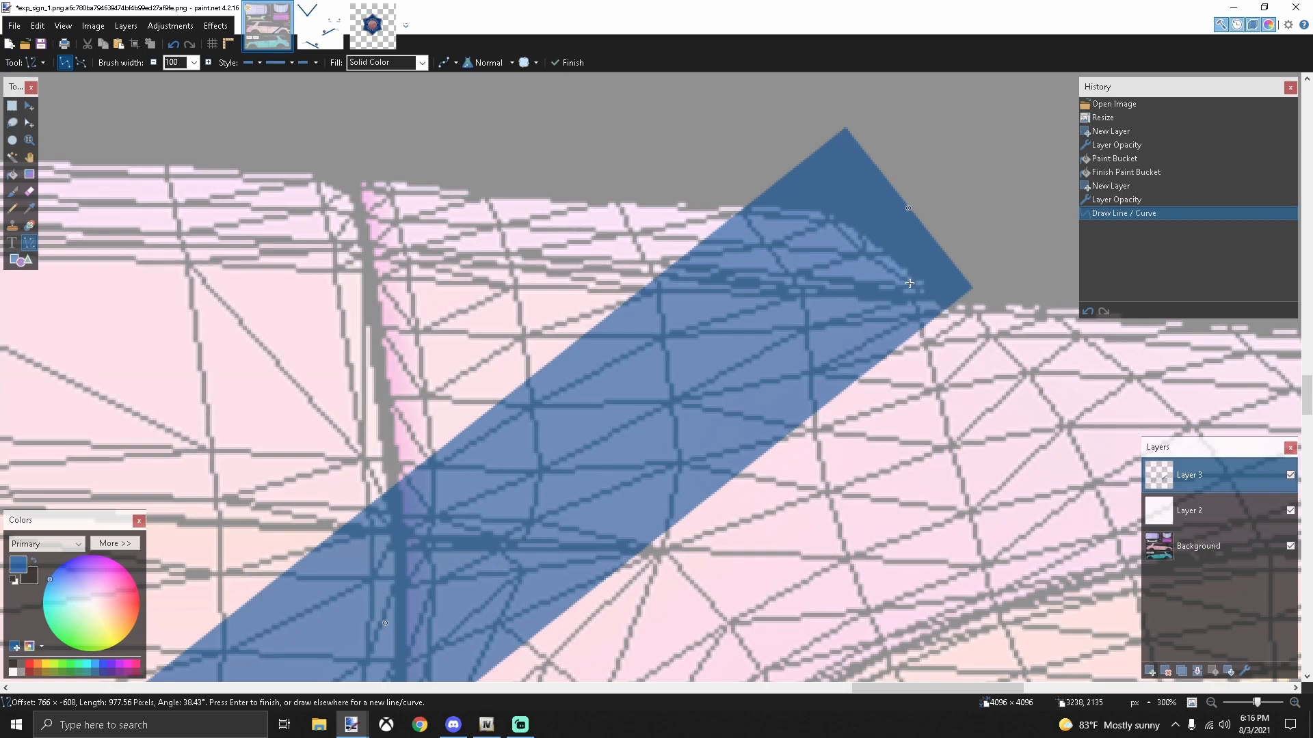
{"action": "scroll", "coordinate": [854, 324], "scroll_direction": "down", "scroll_amount": 6}
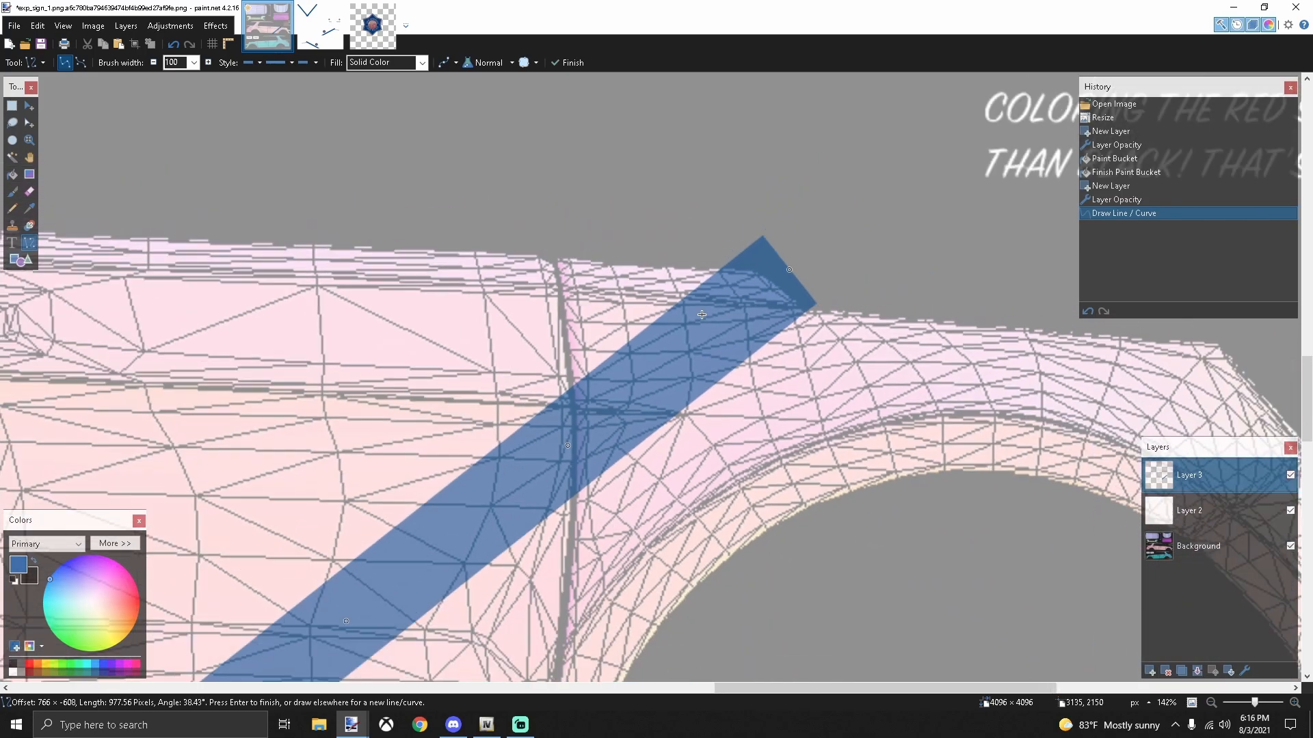
Step: Draw a mirrored blue diagonal stripe about 1064 px long at about -38° across the lower side view's front fender and door
{"action": "scroll", "coordinate": [519, 545], "scroll_direction": "down", "scroll_amount": 5}
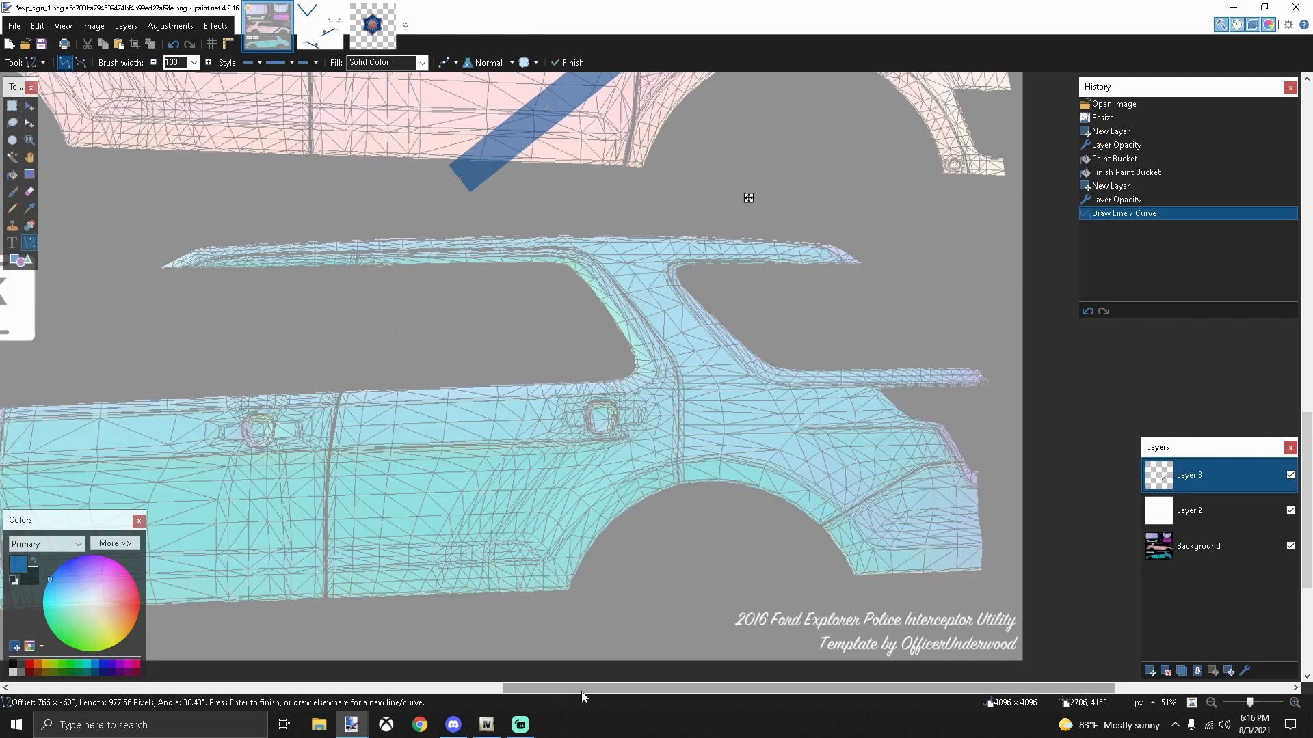
{"action": "left_click_drag", "start_coordinate": [581, 692], "coordinate": [377, 692]}
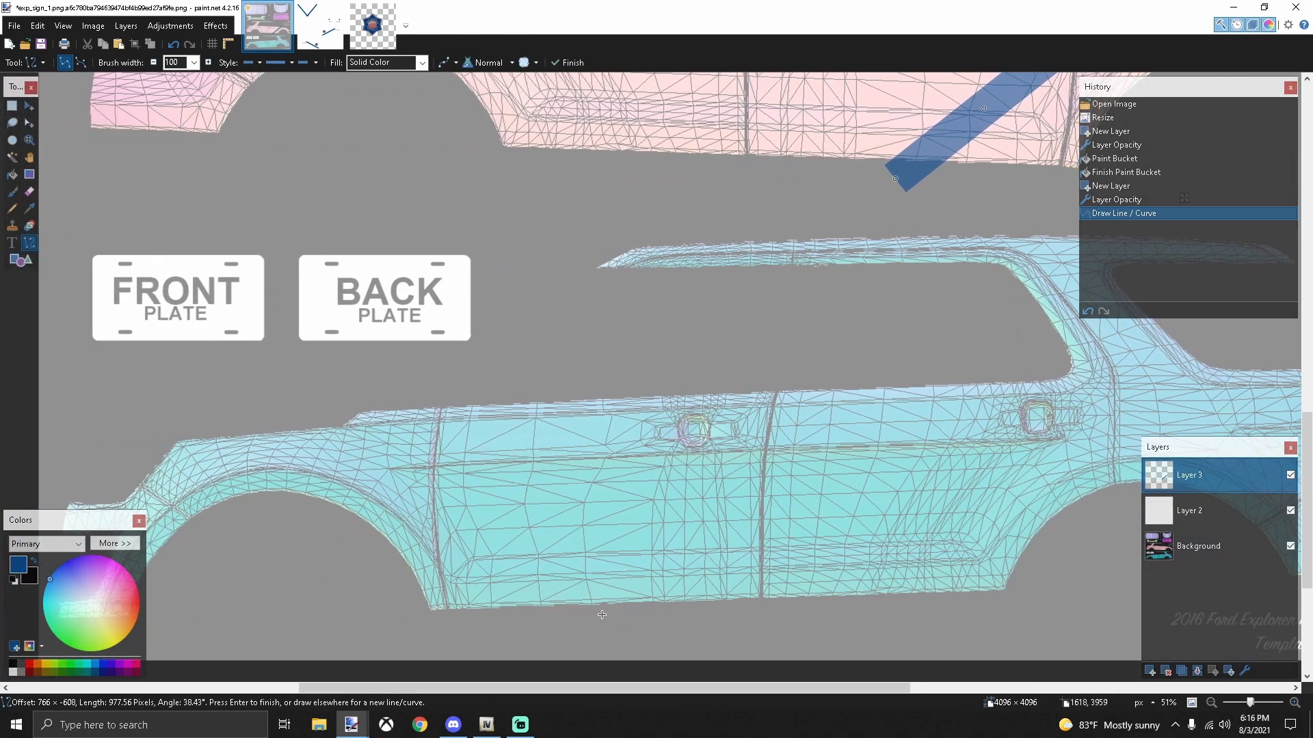
{"action": "mouse_move", "coordinate": [611, 621]}
{"action": "left_mouse_down"}
{"action": "mouse_move", "coordinate": [538, 537]}
{"action": "mouse_move", "coordinate": [404, 465]}
{"action": "mouse_move", "coordinate": [340, 405]}
{"action": "left_mouse_up"}
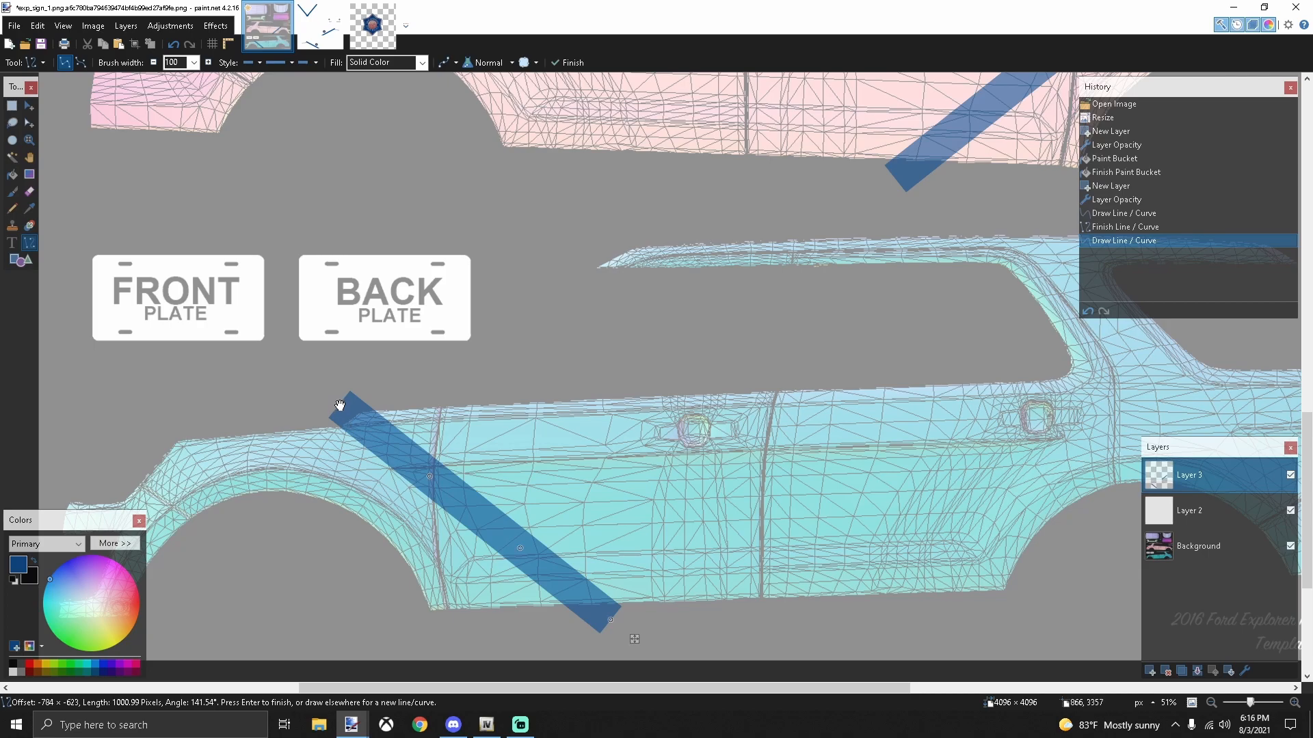
{"action": "key", "text": "ctrl+z"}
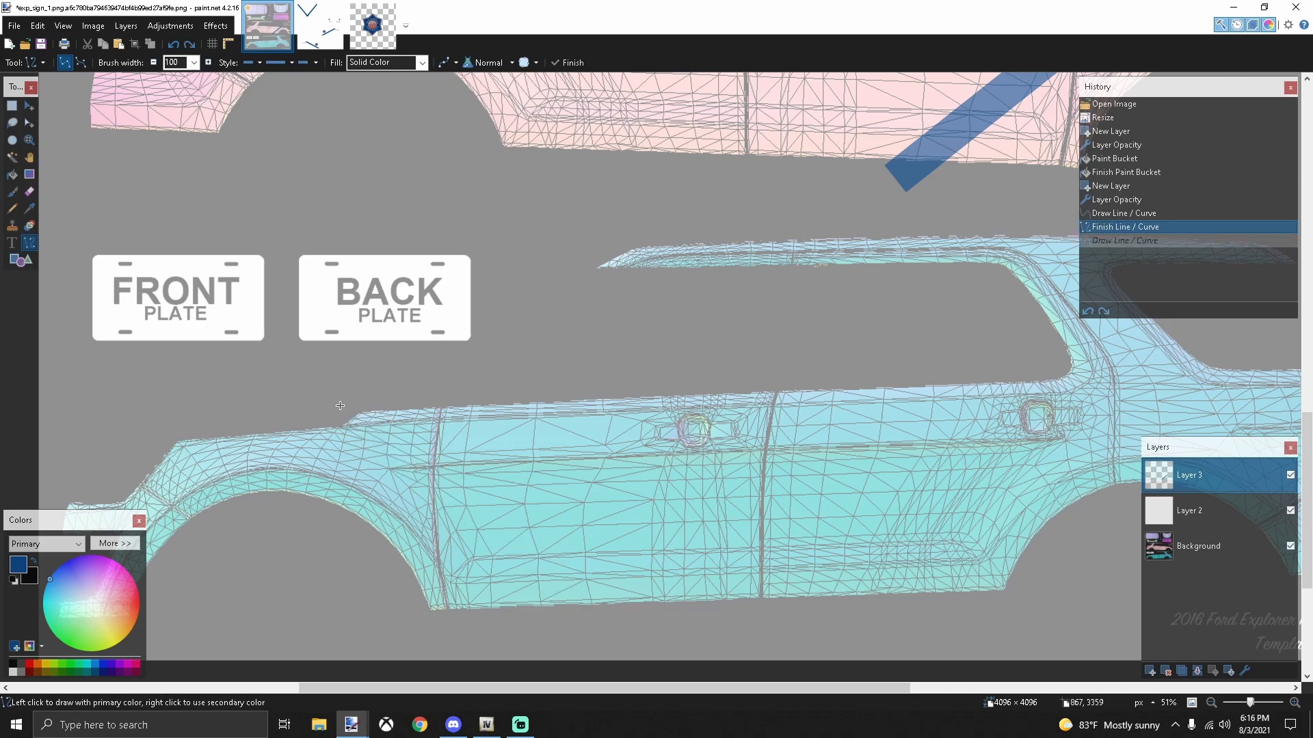
{"action": "left_click_drag", "start_coordinate": [340, 406], "coordinate": [632, 631]}
{"action": "scroll", "coordinate": [637, 611], "scroll_direction": "down", "scroll_amount": 2}
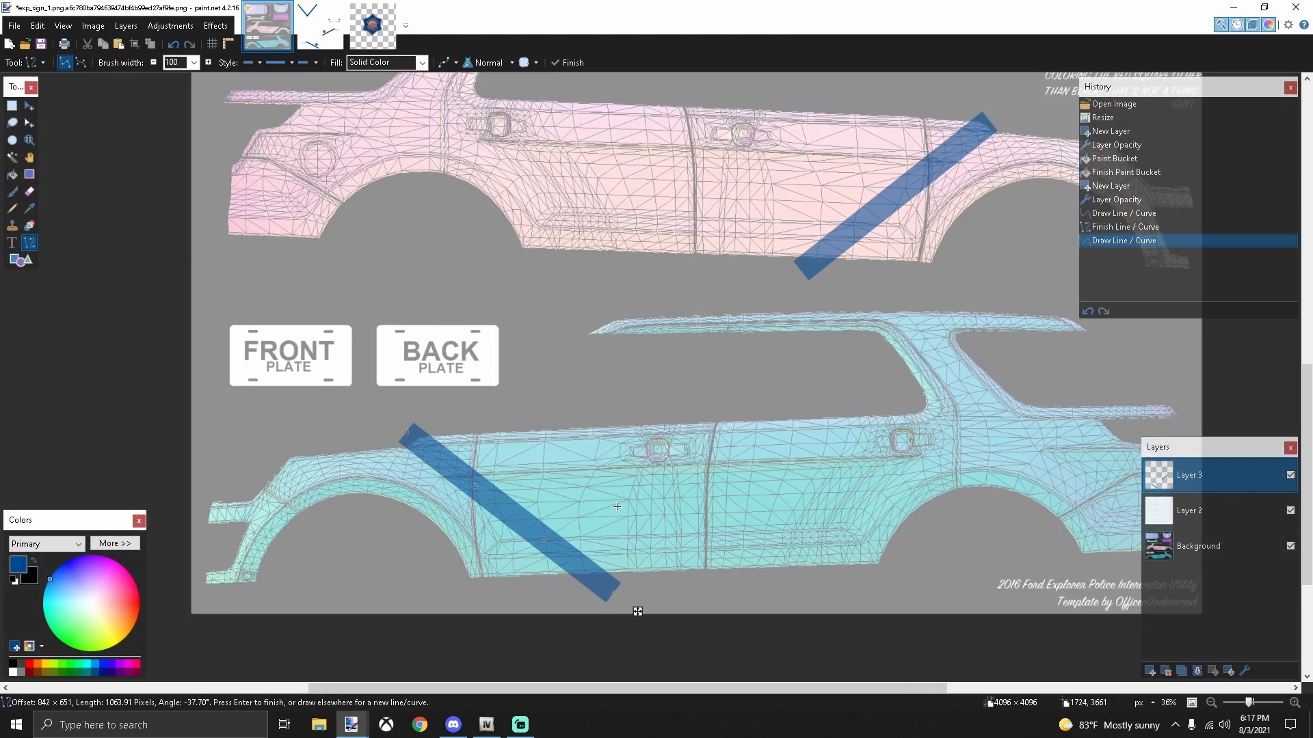
{"action": "scroll", "coordinate": [617, 507], "scroll_direction": "down", "scroll_amount": 1}
{"action": "key", "text": "Return"}
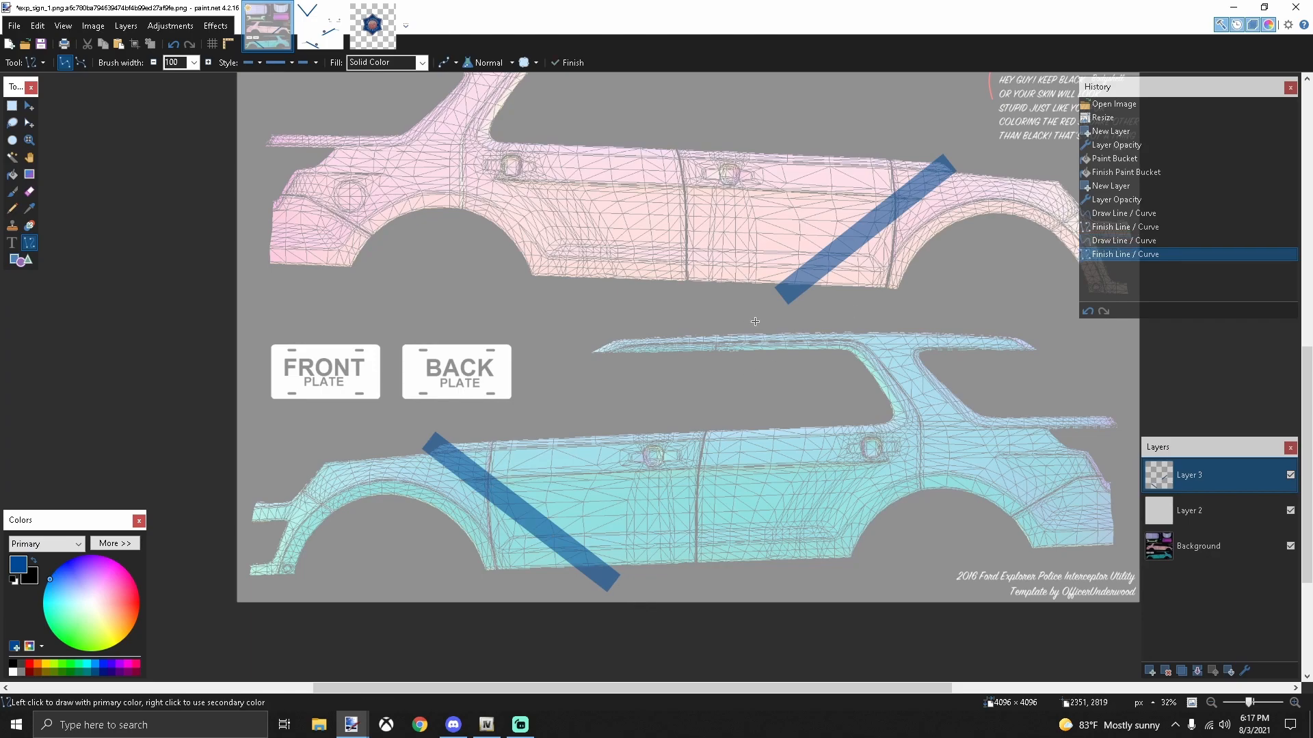
Step: Examine where the upper side view's stripe ends in relation to the hood panel
{"action": "scroll", "coordinate": [755, 321], "scroll_direction": "up", "scroll_amount": 2}
{"action": "scroll", "coordinate": [702, 362], "scroll_direction": "up", "scroll_amount": 12}
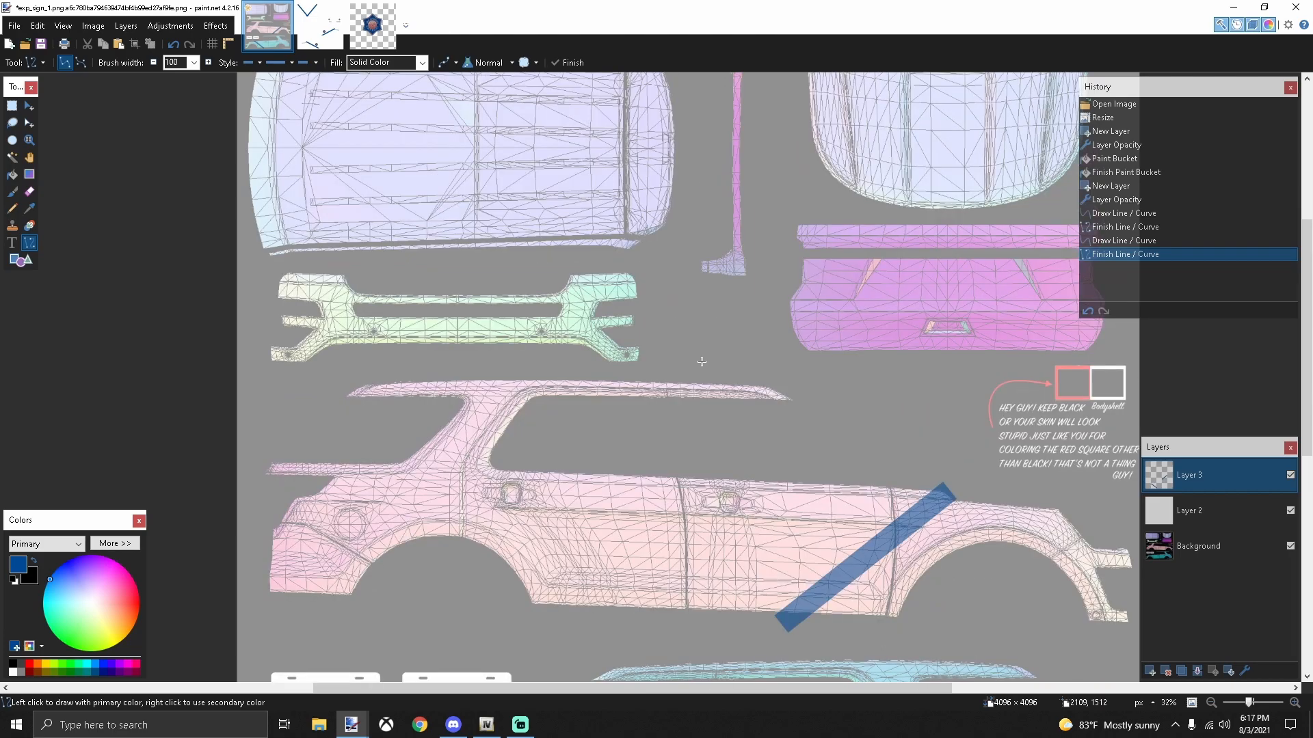
{"action": "scroll", "coordinate": [701, 361], "scroll_direction": "down", "scroll_amount": 10}
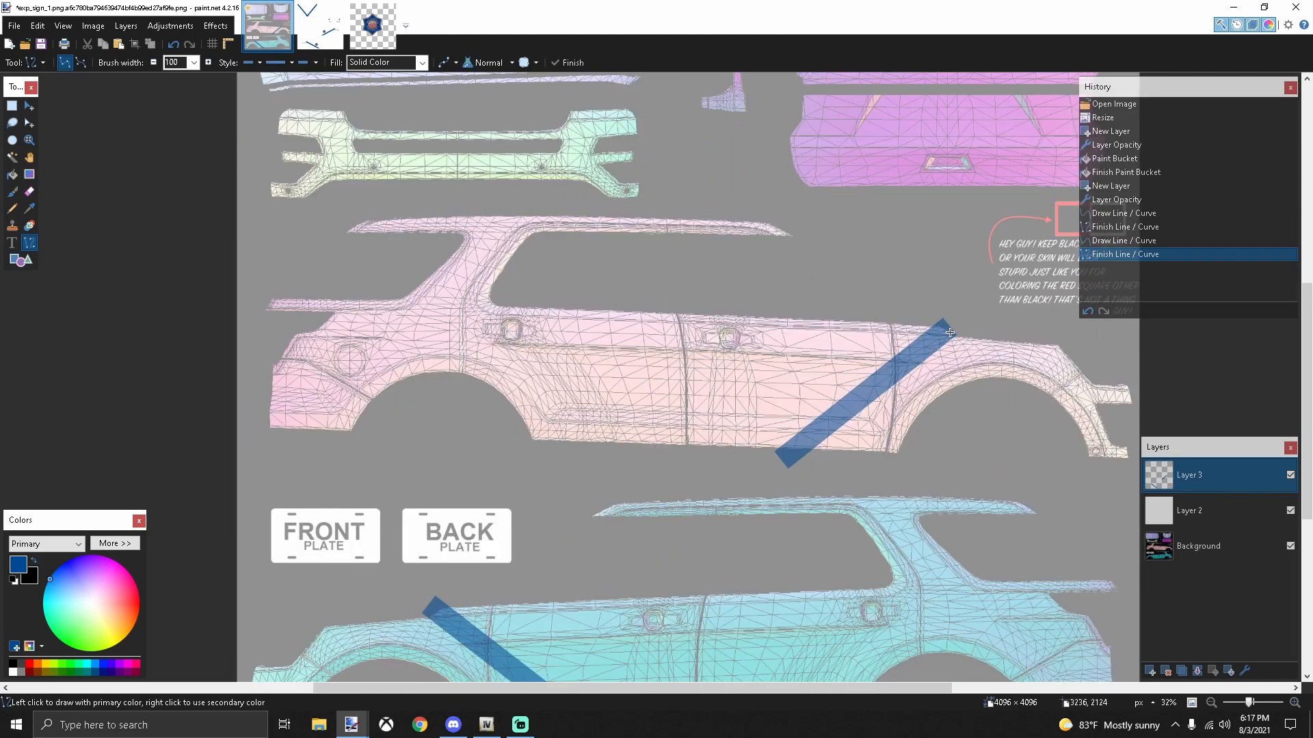
{"action": "scroll", "coordinate": [836, 259], "scroll_direction": "up", "scroll_amount": 8}
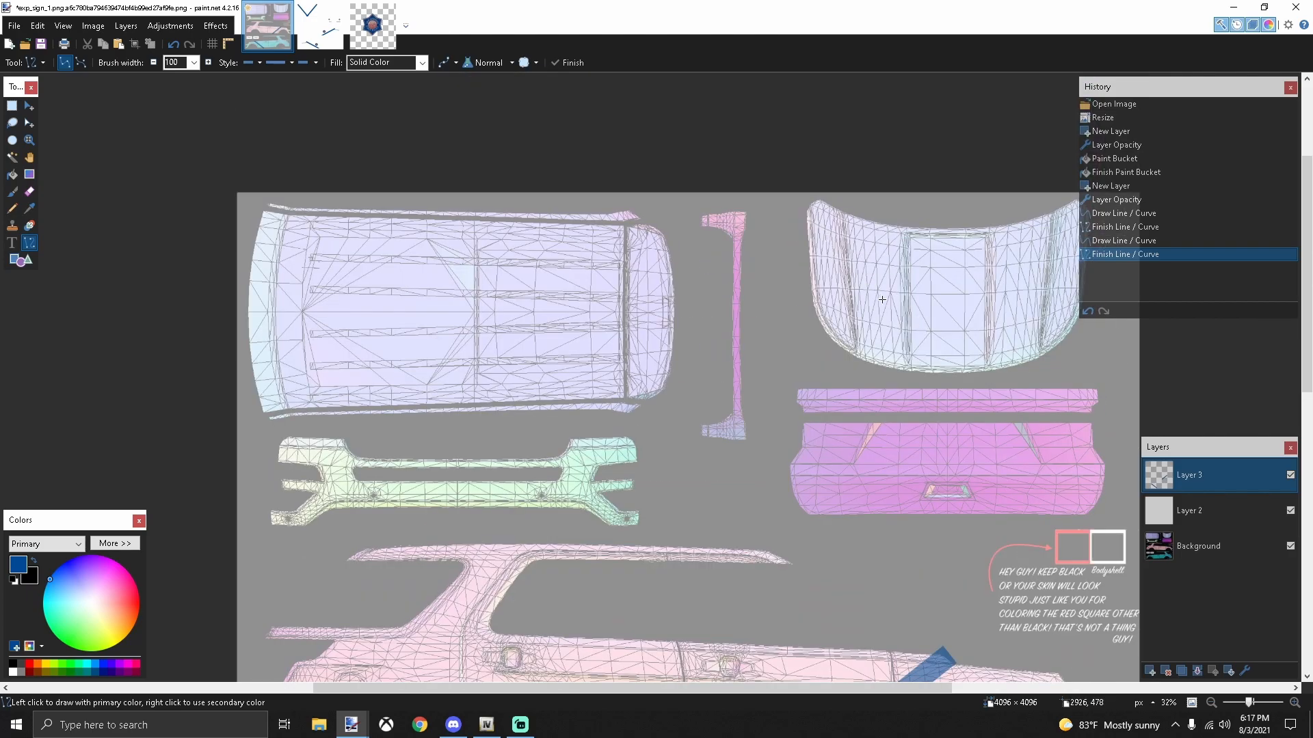
{"action": "scroll", "coordinate": [835, 347], "scroll_direction": "down", "scroll_amount": 4}
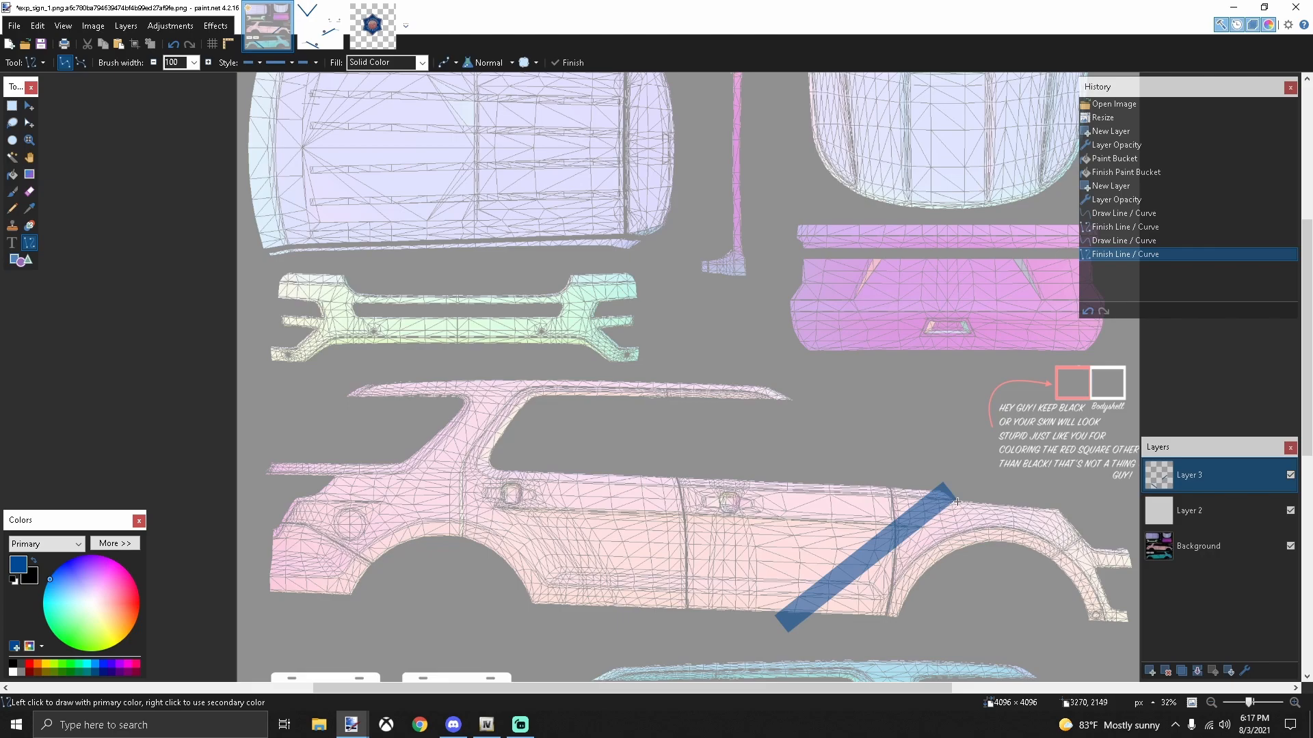
{"action": "scroll", "coordinate": [944, 499], "scroll_direction": "up", "scroll_amount": 4}
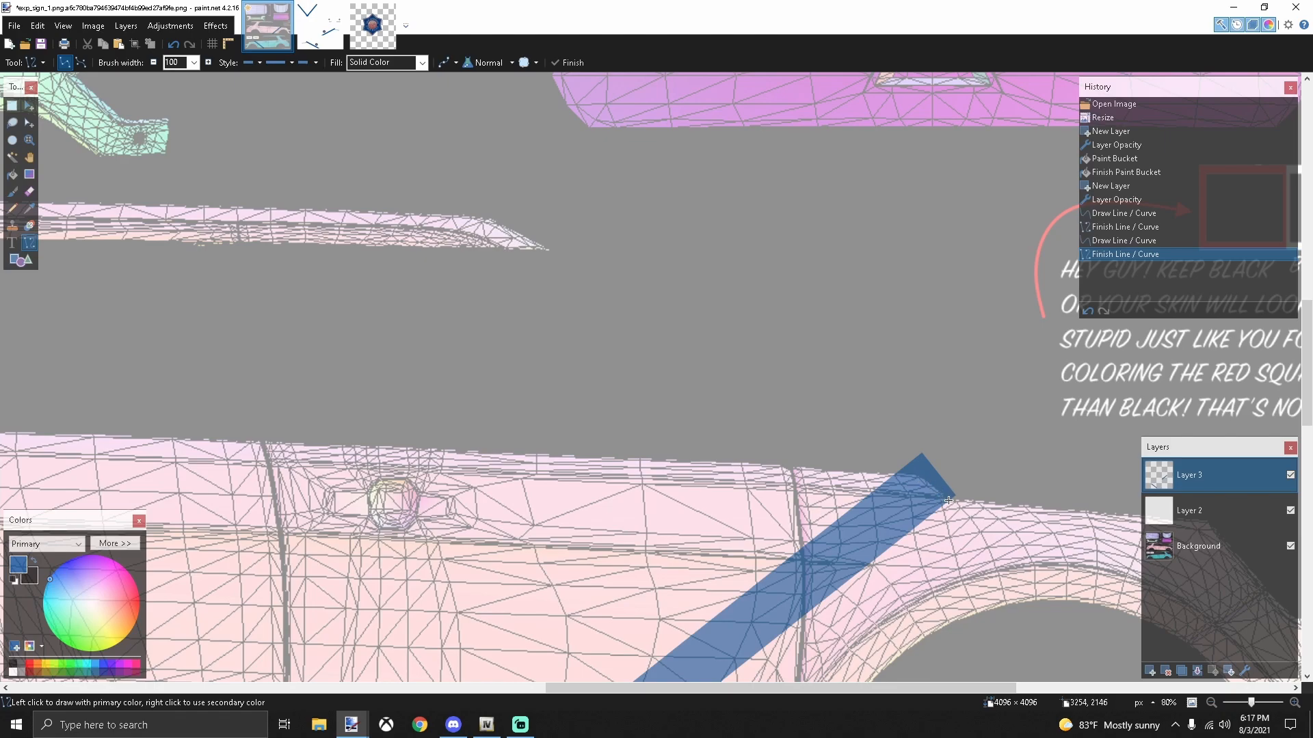
{"action": "scroll", "coordinate": [875, 472], "scroll_direction": "up", "scroll_amount": 12}
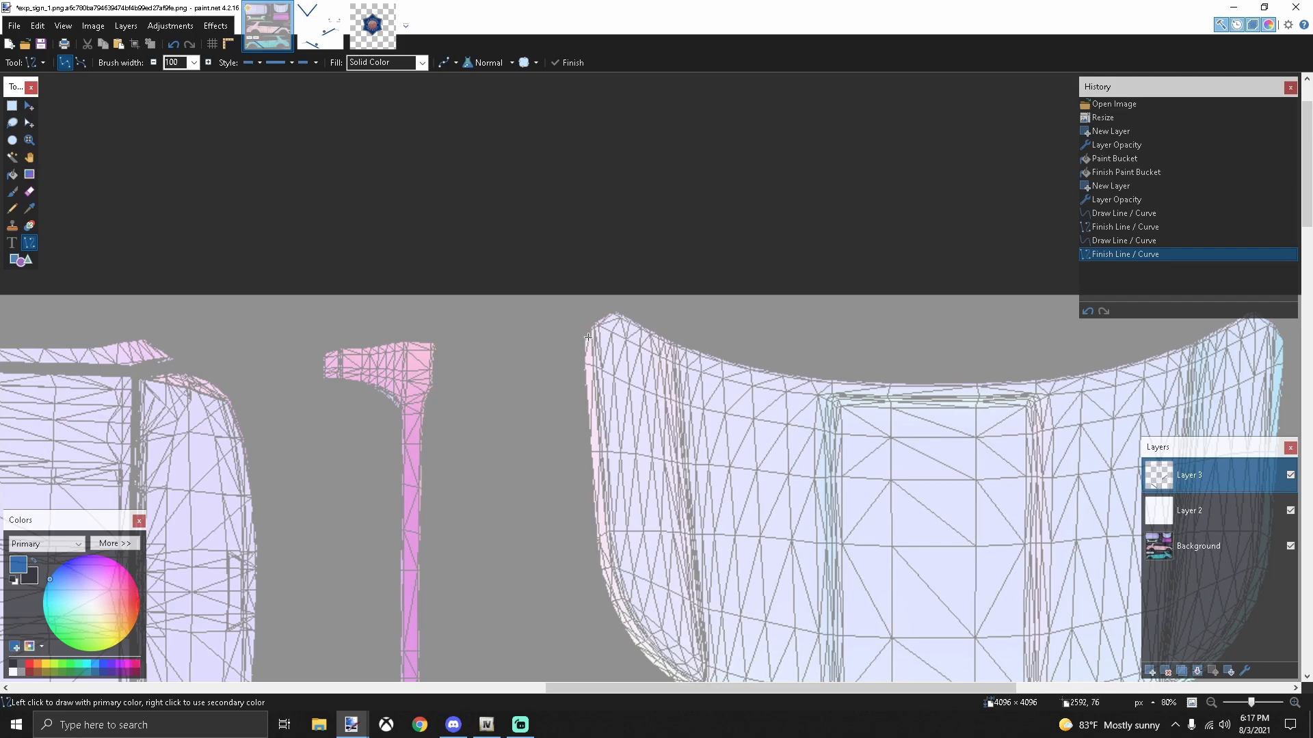
{"action": "left_click_drag", "start_coordinate": [590, 332], "coordinate": [590, 331]}
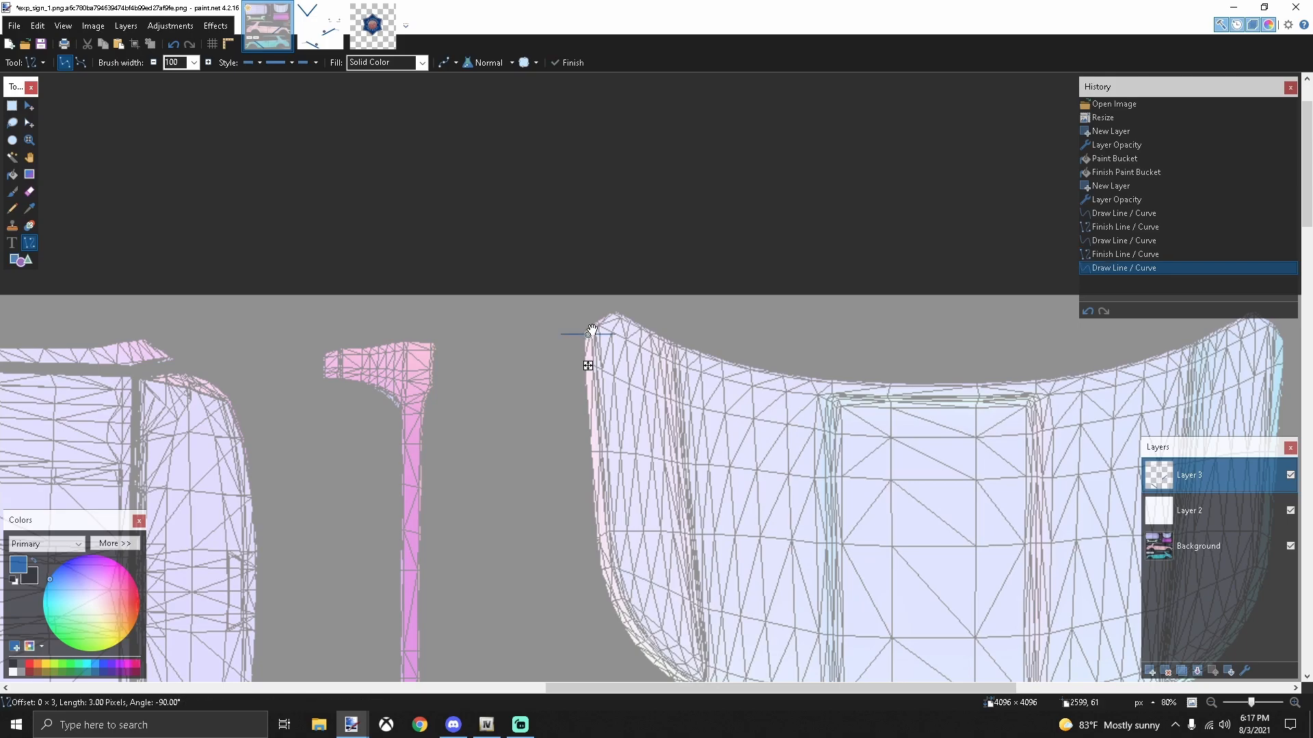
{"action": "key", "text": "ctrl+z"}
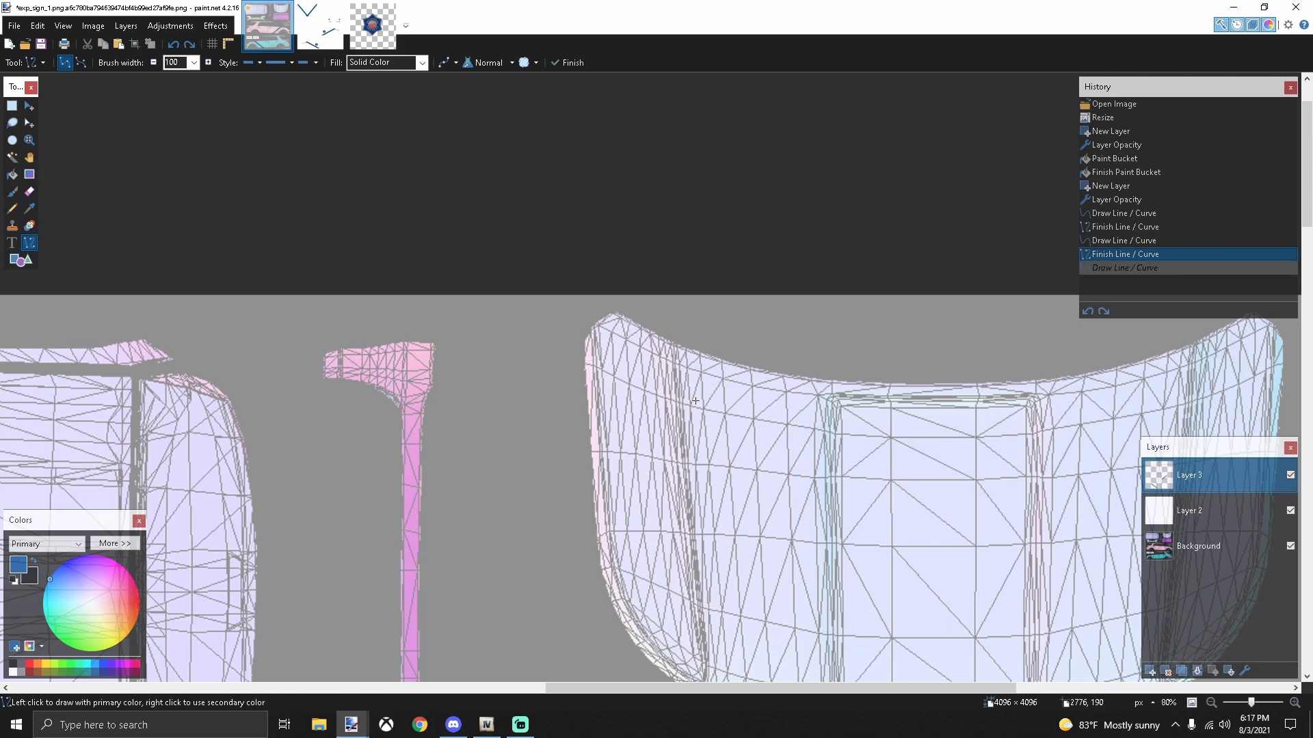
{"action": "scroll", "coordinate": [781, 414], "scroll_direction": "down", "scroll_amount": 3}
{"action": "scroll", "coordinate": [761, 688], "scroll_direction": "right", "scroll_amount": 3}
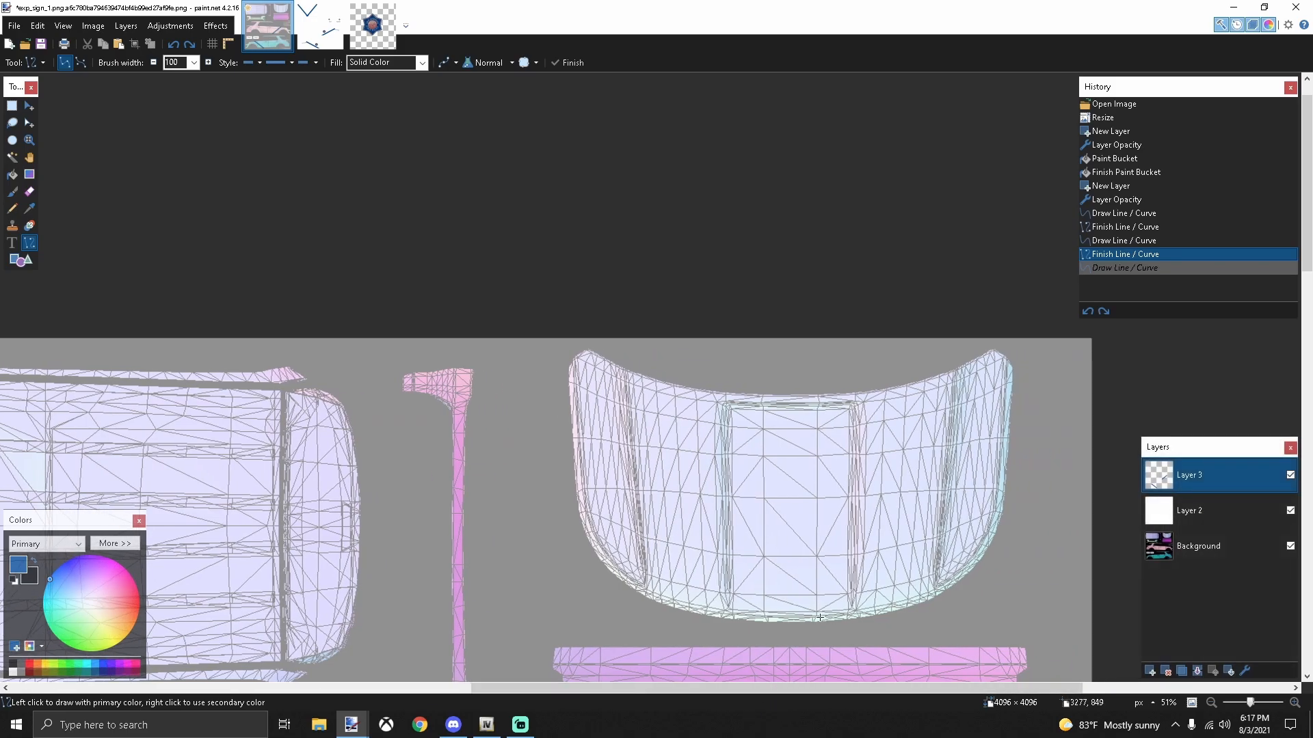
{"action": "left_click_drag", "start_coordinate": [1018, 346], "coordinate": [950, 424]}
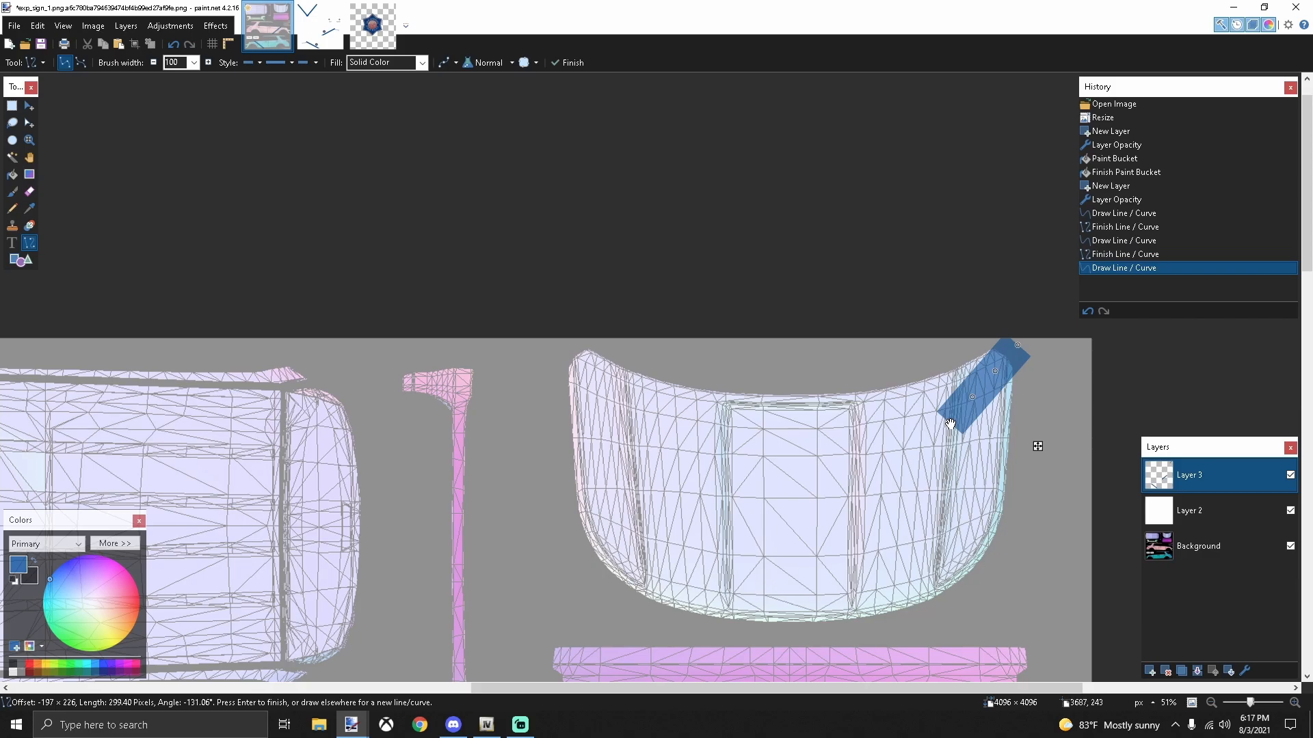
{"action": "key", "text": "ctrl+z"}
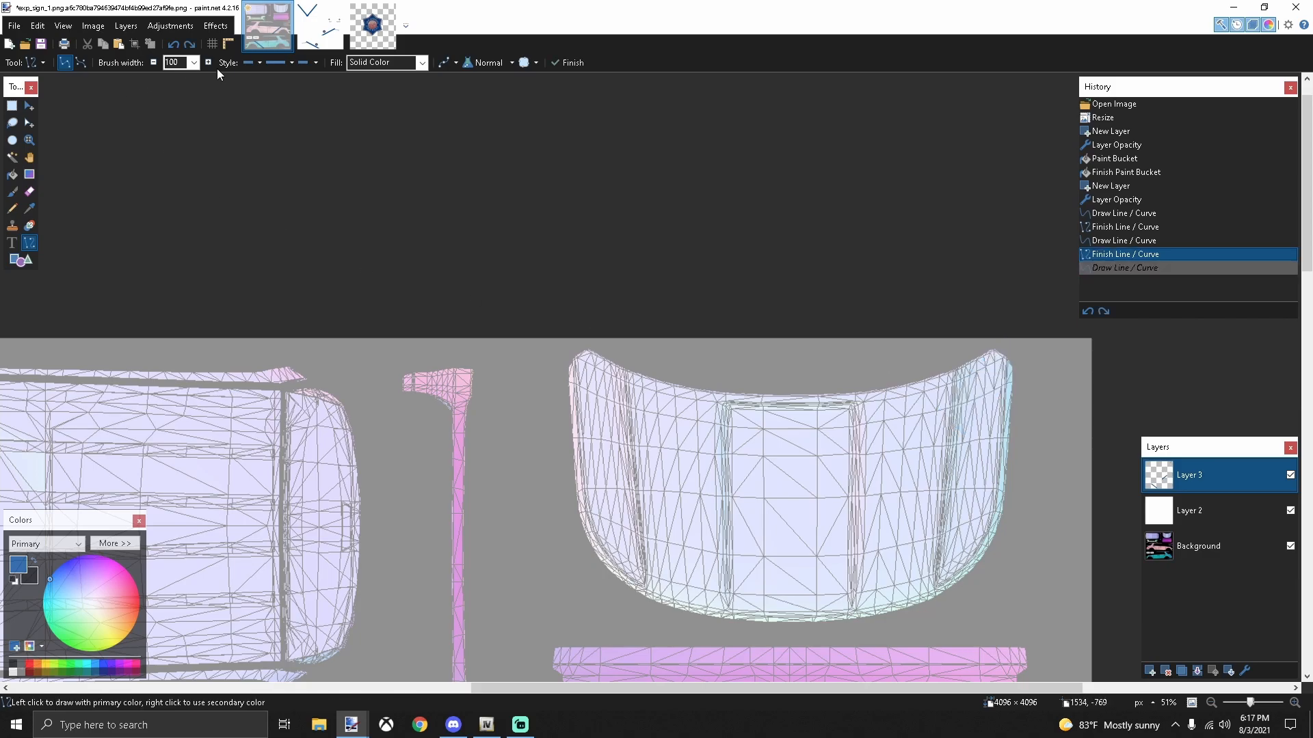
{"action": "left_click", "coordinate": [195, 62]}
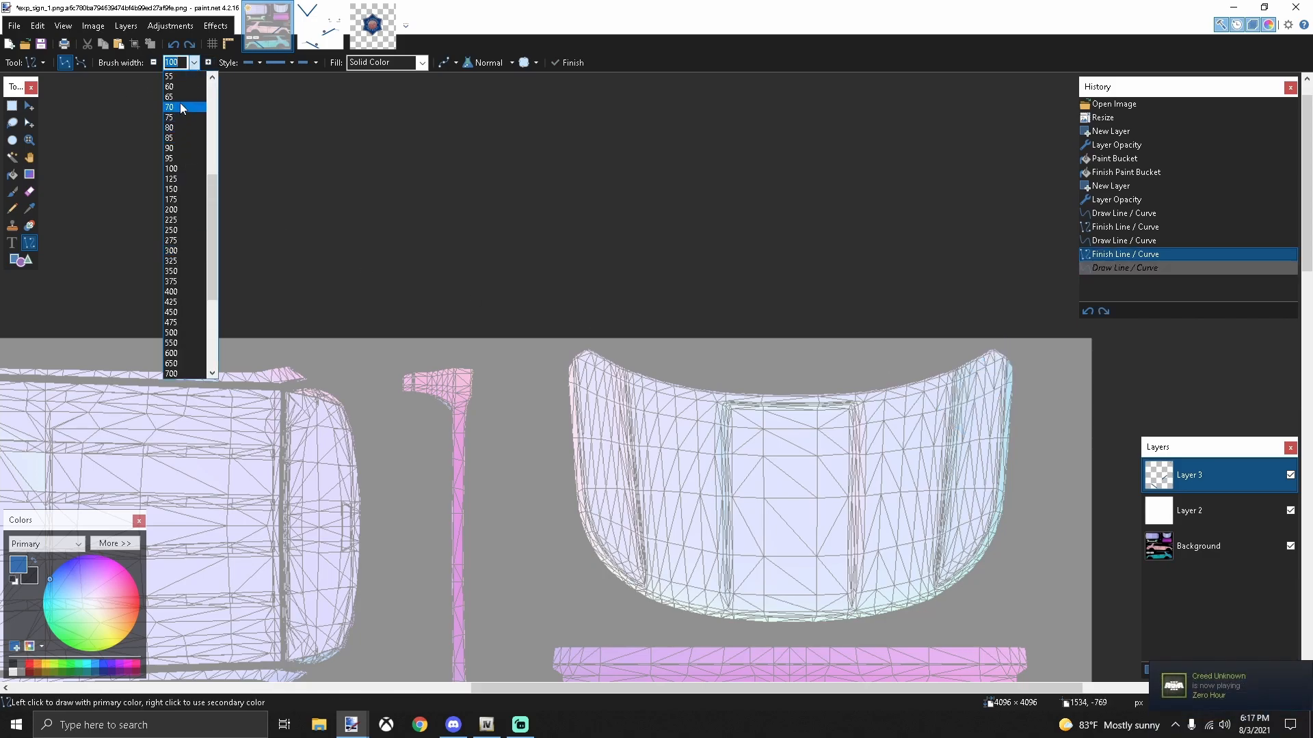
{"action": "left_click", "coordinate": [184, 108]}
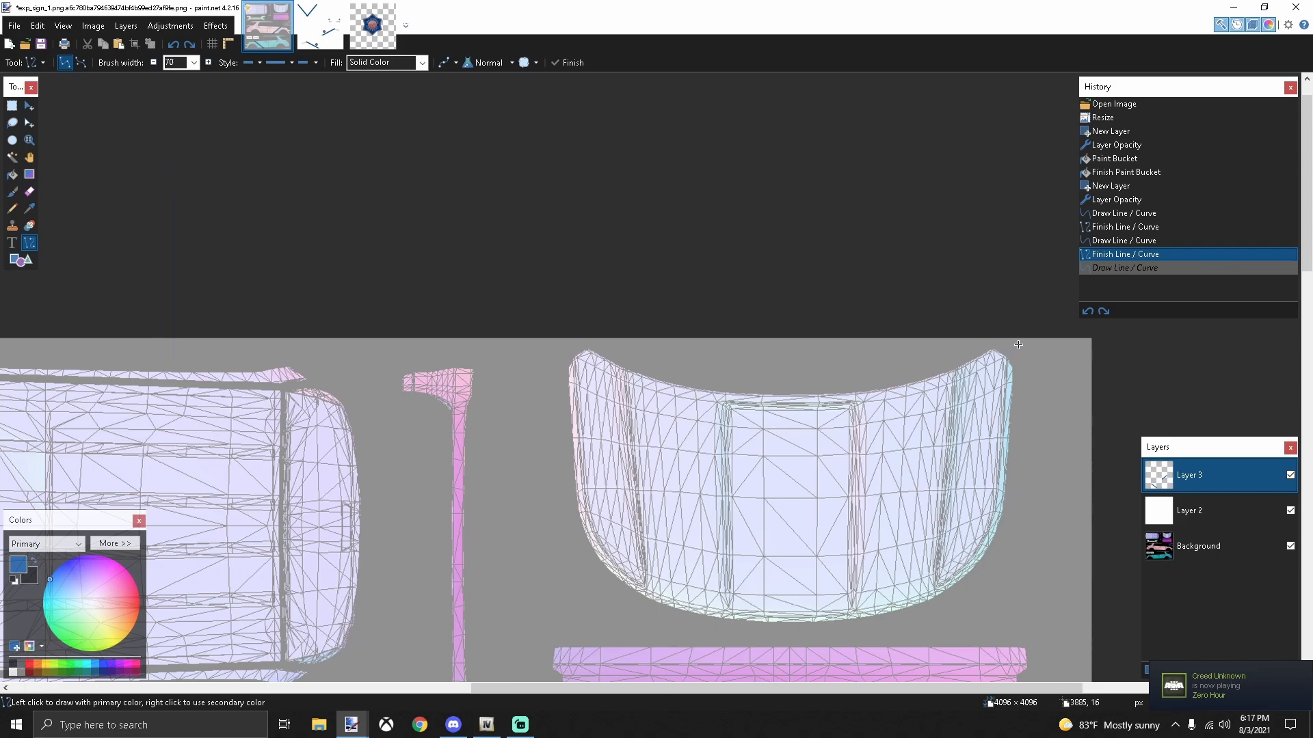
{"action": "left_click_drag", "start_coordinate": [1018, 345], "coordinate": [982, 395]}
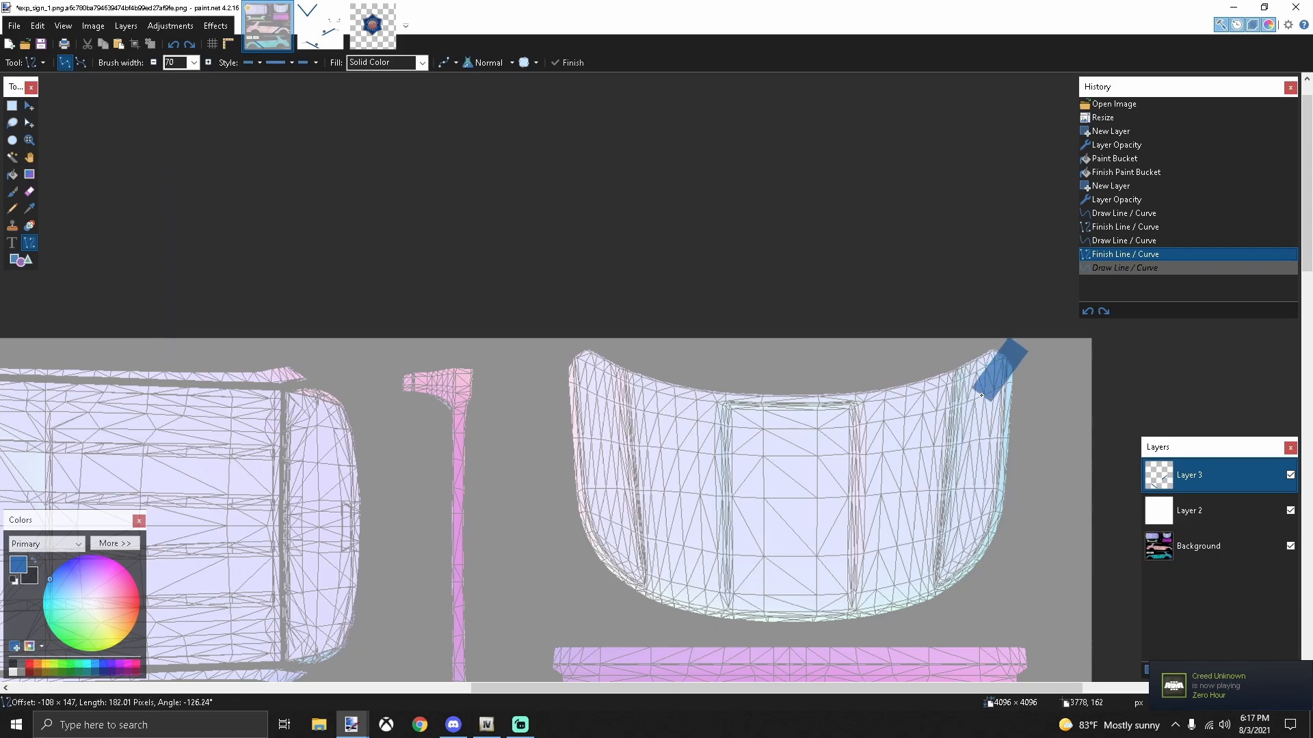
Step: Set the brush width to 80 and draw a V of two blue lines, about 1097 px and 1229 px long, across the hood
{"action": "left_click", "coordinate": [194, 62]}
{"action": "left_click", "coordinate": [175, 98]}
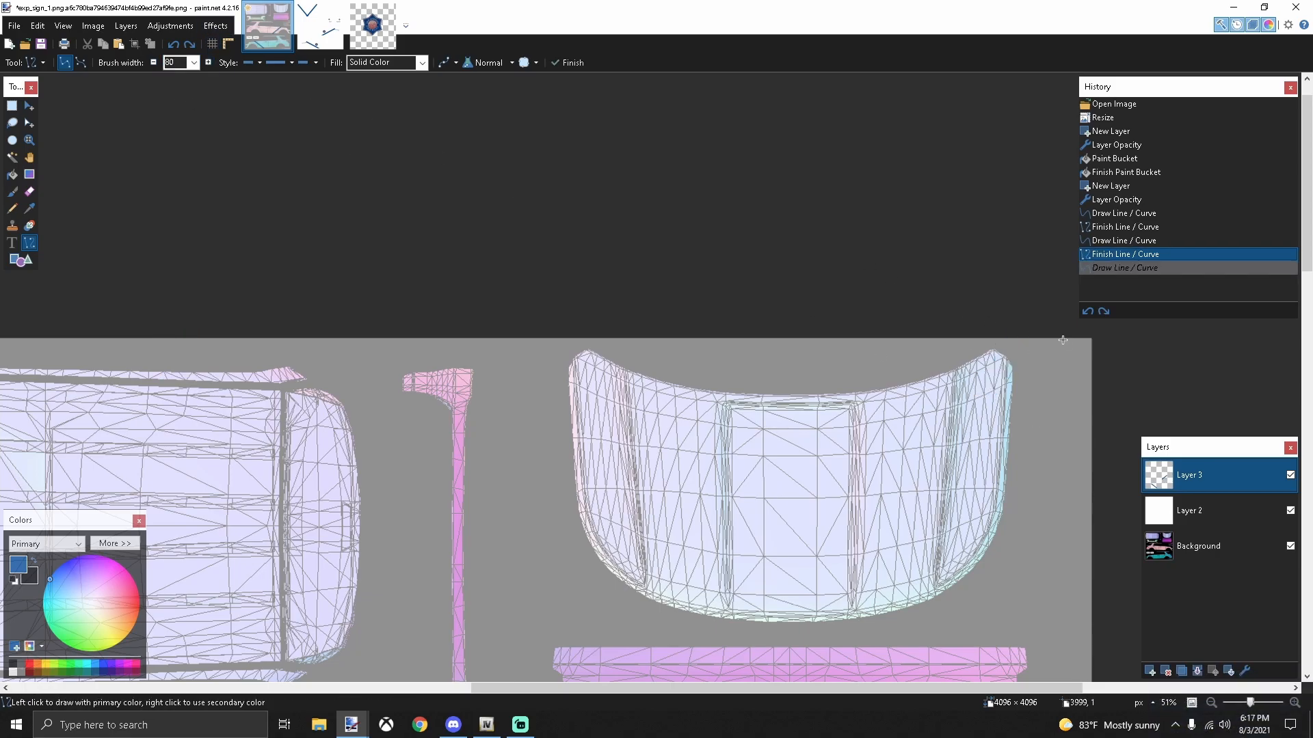
{"action": "mouse_move", "coordinate": [1015, 342]}
{"action": "left_mouse_down"}
{"action": "mouse_move", "coordinate": [904, 476]}
{"action": "mouse_move", "coordinate": [791, 649]}
{"action": "left_mouse_up"}
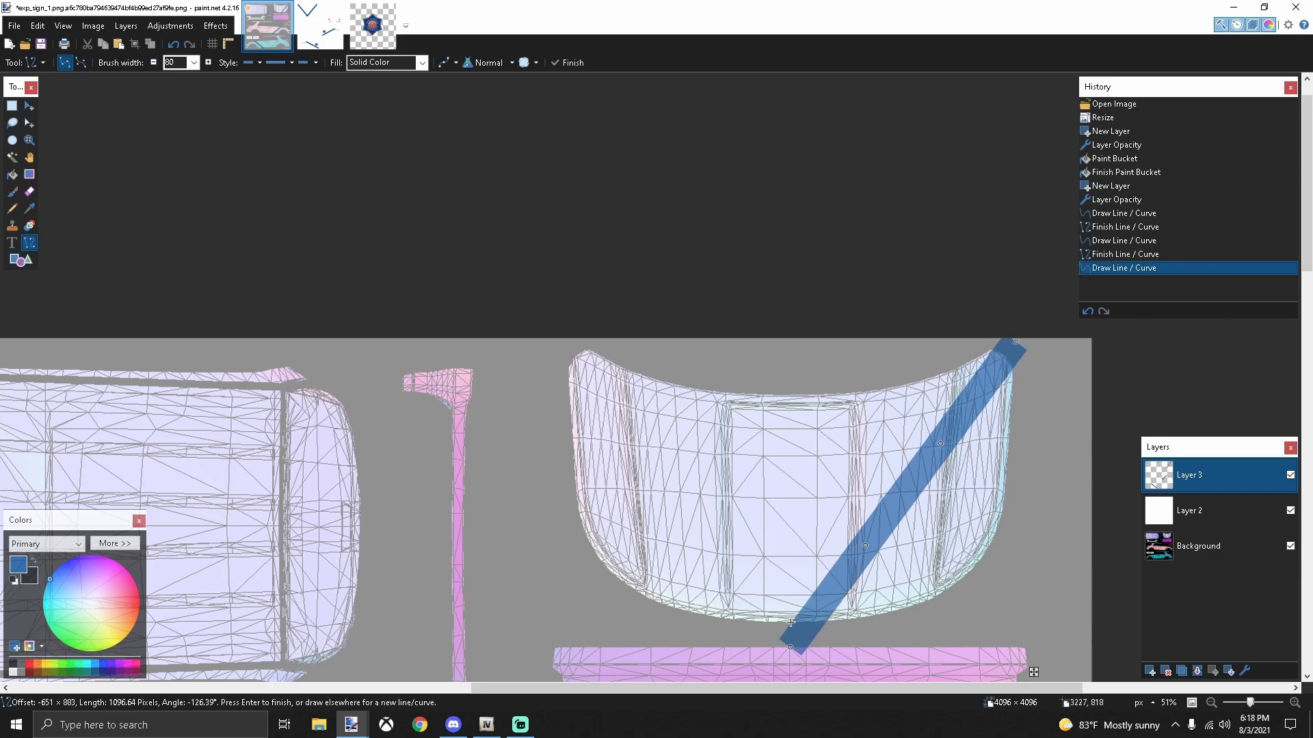
{"action": "mouse_move", "coordinate": [804, 645]}
{"action": "left_mouse_down"}
{"action": "mouse_move", "coordinate": [527, 302]}
{"action": "mouse_move", "coordinate": [545, 320]}
{"action": "left_mouse_up"}
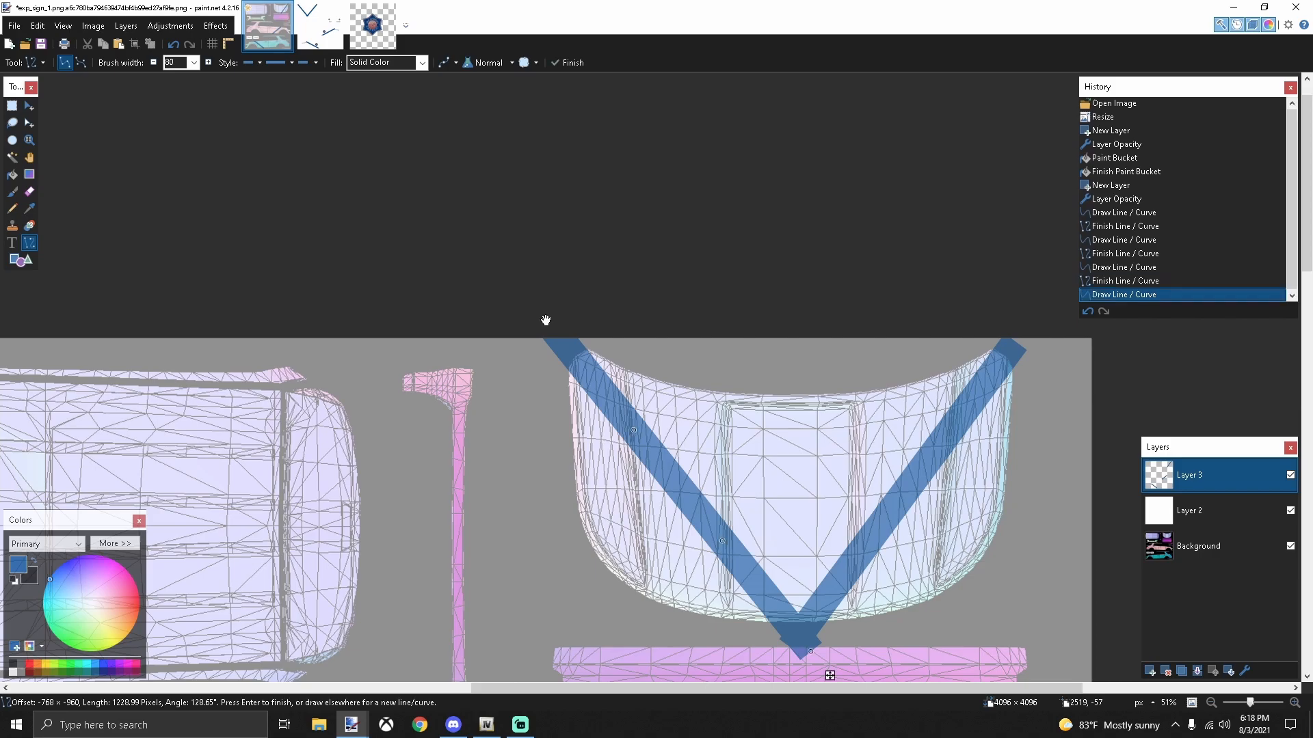
Step: Undo the last blue line drawn across the hood
{"action": "key", "text": "ctrl+z"}
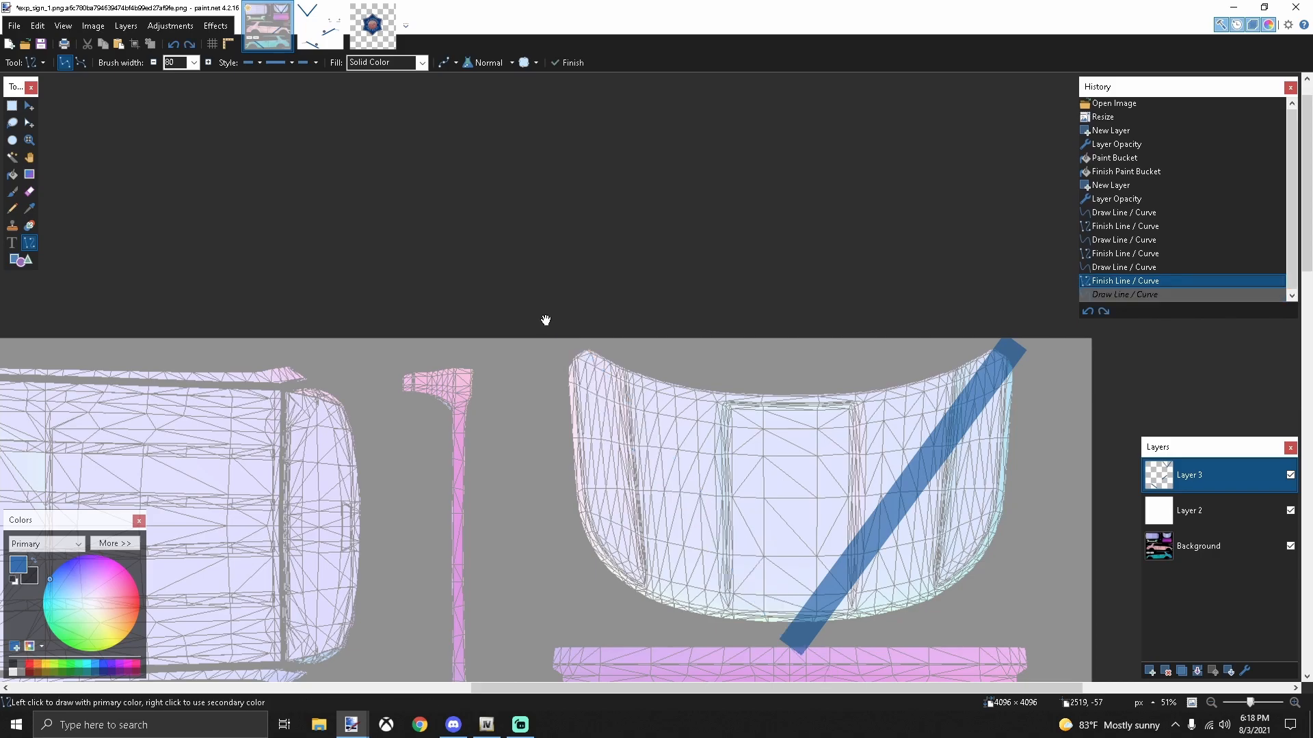
{"action": "left_click_drag", "start_coordinate": [545, 320], "coordinate": [804, 658]}
{"action": "key", "text": "ctrl+z"}
{"action": "left_click_drag", "start_coordinate": [560, 324], "coordinate": [715, 589]}
{"action": "key", "text": "ctrl+z"}
{"action": "mouse_move", "coordinate": [564, 335]}
{"action": "left_mouse_down"}
{"action": "mouse_move", "coordinate": [735, 591]}
{"action": "mouse_move", "coordinate": [798, 654]}
{"action": "left_mouse_up"}
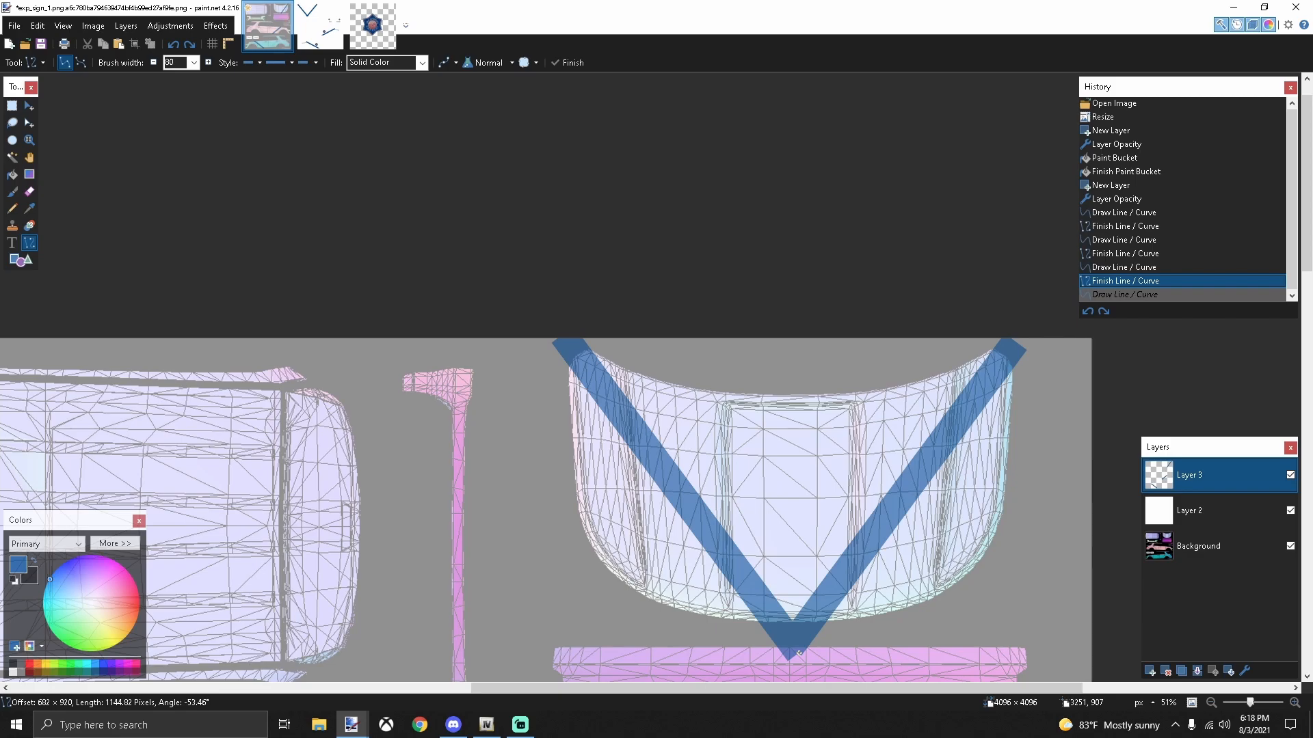
{"action": "key", "text": "ctrl+z"}
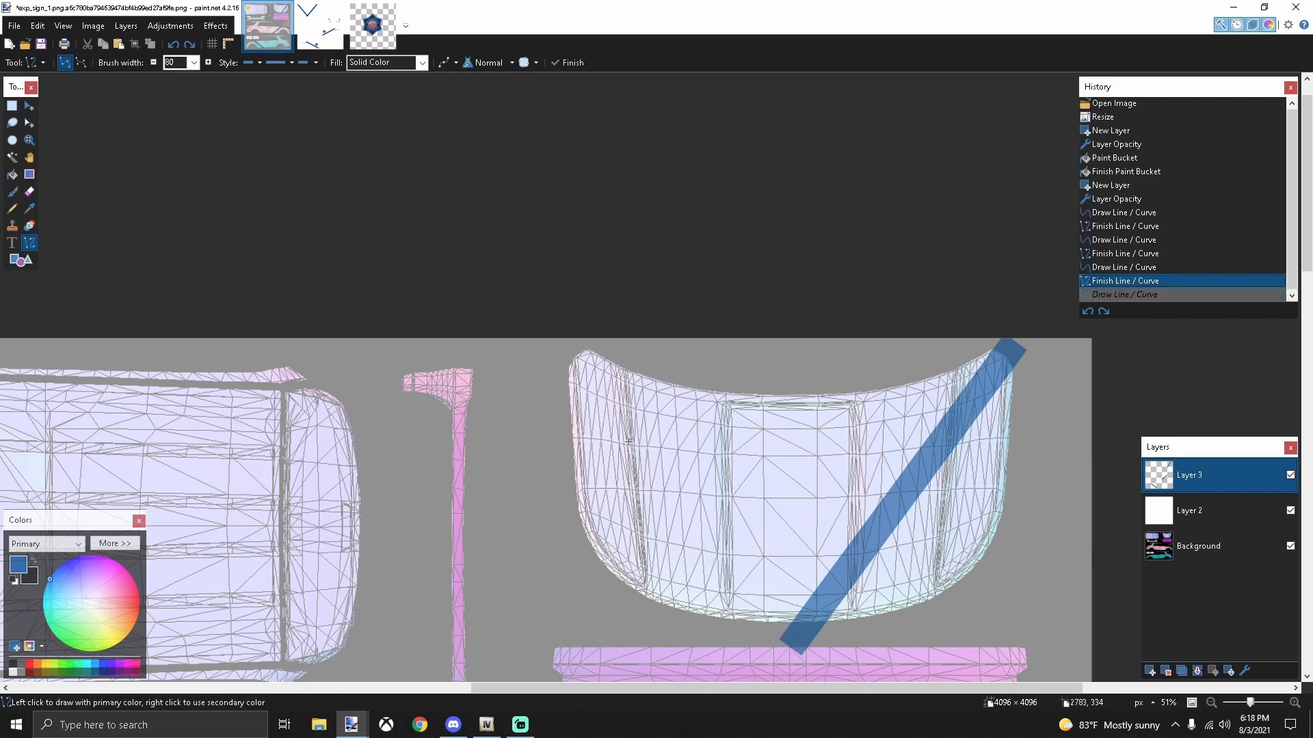
Step: Draw a blue line about 1154 px long at about -53° across the hood's left half to complete the V
{"action": "mouse_move", "coordinate": [564, 337]}
{"action": "left_mouse_down"}
{"action": "mouse_move", "coordinate": [757, 617]}
{"action": "mouse_move", "coordinate": [803, 658]}
{"action": "left_mouse_up"}
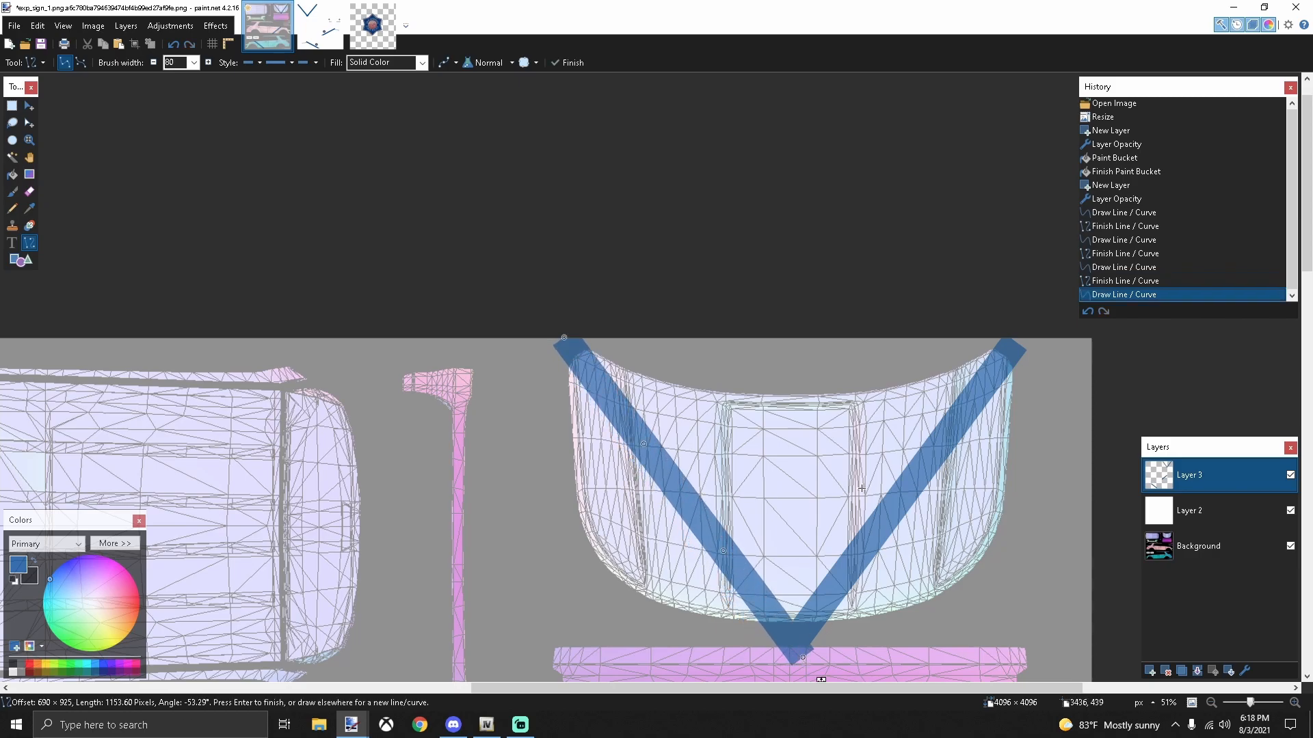
{"action": "scroll", "coordinate": [899, 511], "scroll_direction": "down", "scroll_amount": 3}
{"action": "key", "text": "Return"}
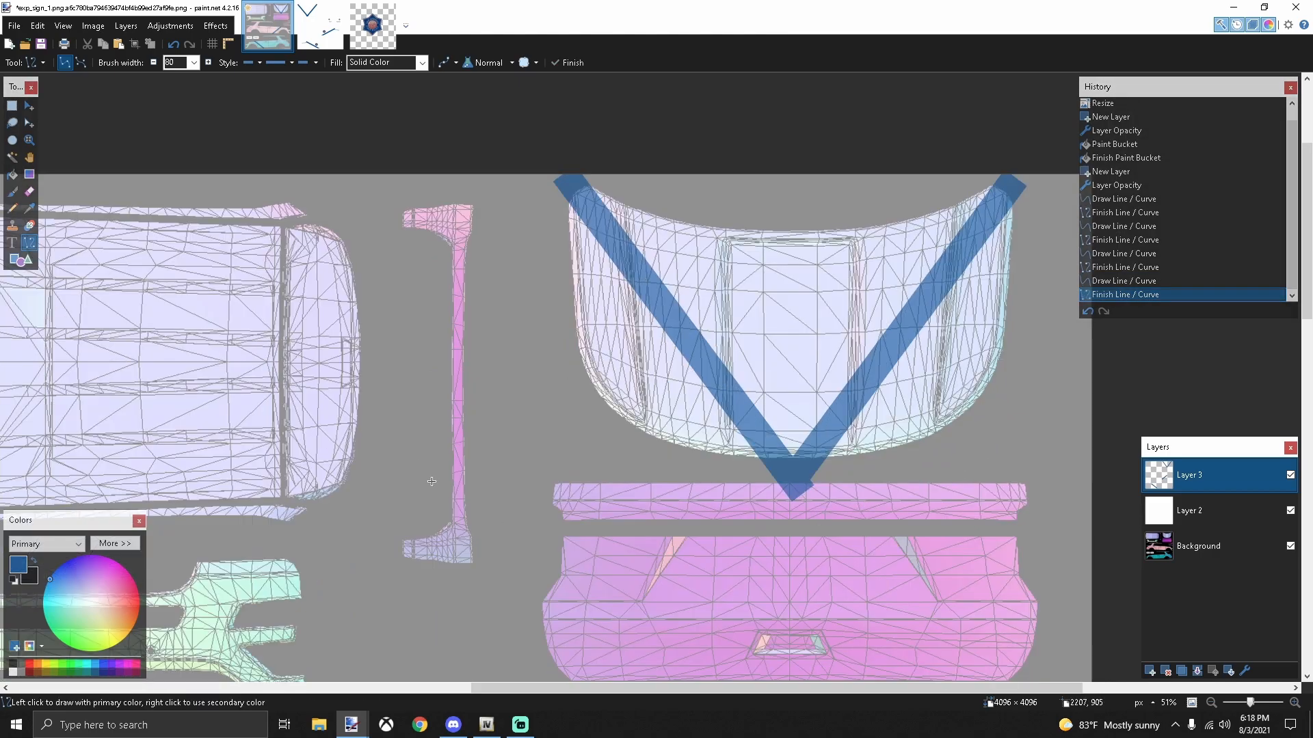
Step: Erase the tip of the V that extends below the hood's lower edge
{"action": "left_click", "coordinate": [29, 191]}
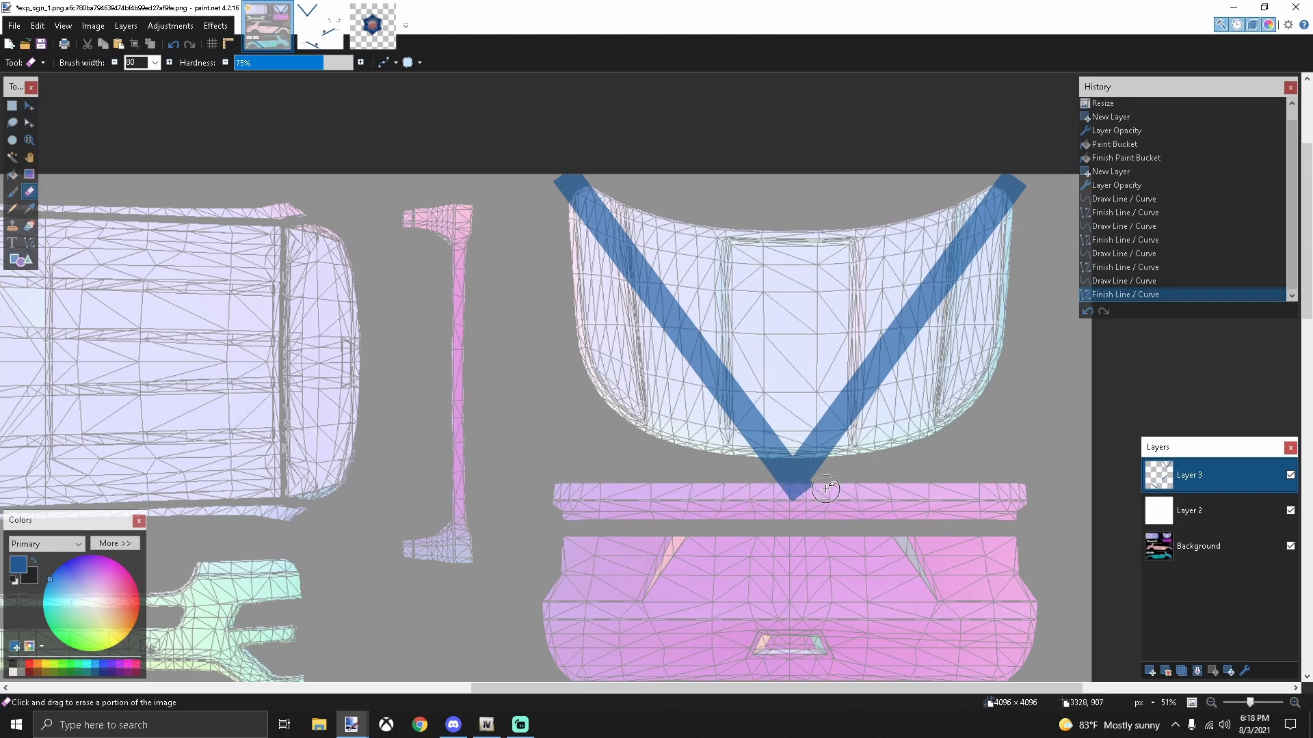
{"action": "mouse_move", "coordinate": [823, 488]}
{"action": "left_mouse_down"}
{"action": "mouse_move", "coordinate": [758, 491]}
{"action": "mouse_move", "coordinate": [834, 489]}
{"action": "mouse_move", "coordinate": [754, 483]}
{"action": "mouse_move", "coordinate": [845, 476]}
{"action": "mouse_move", "coordinate": [739, 476]}
{"action": "left_mouse_up"}
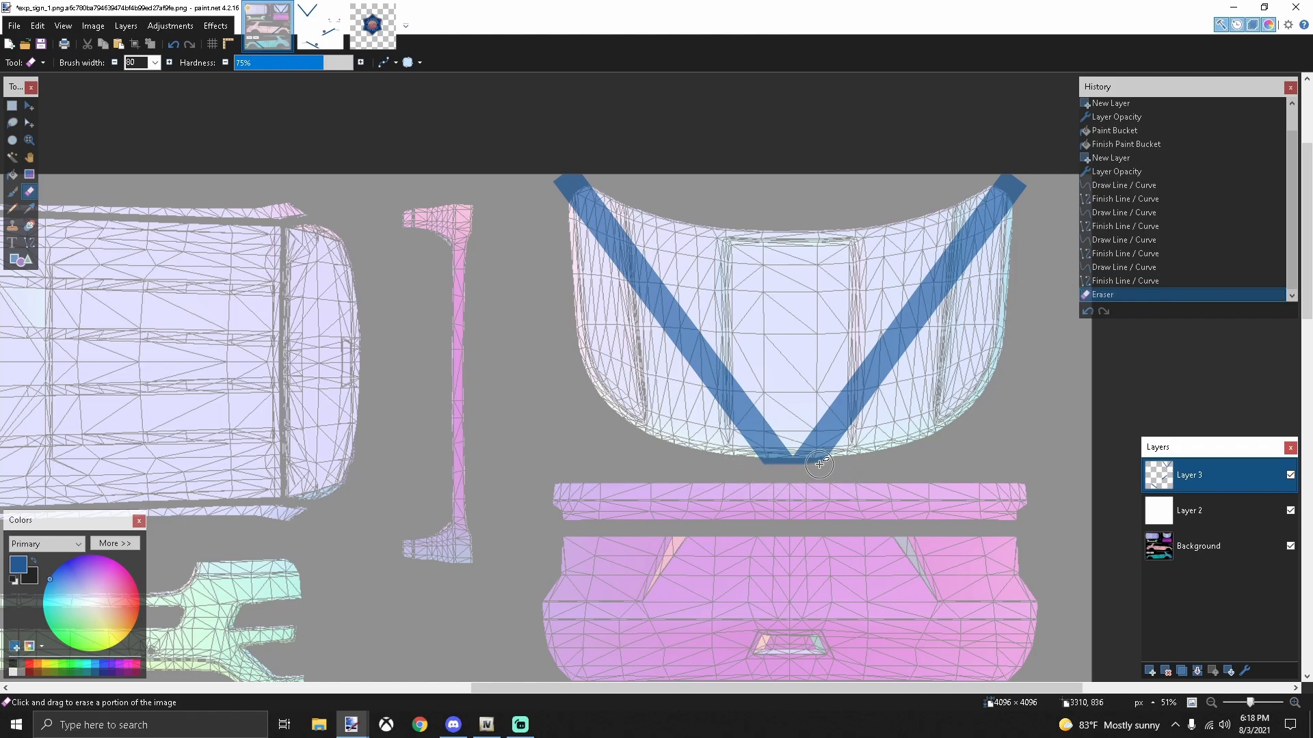
{"action": "scroll", "coordinate": [824, 464], "scroll_direction": "up", "scroll_amount": 5}
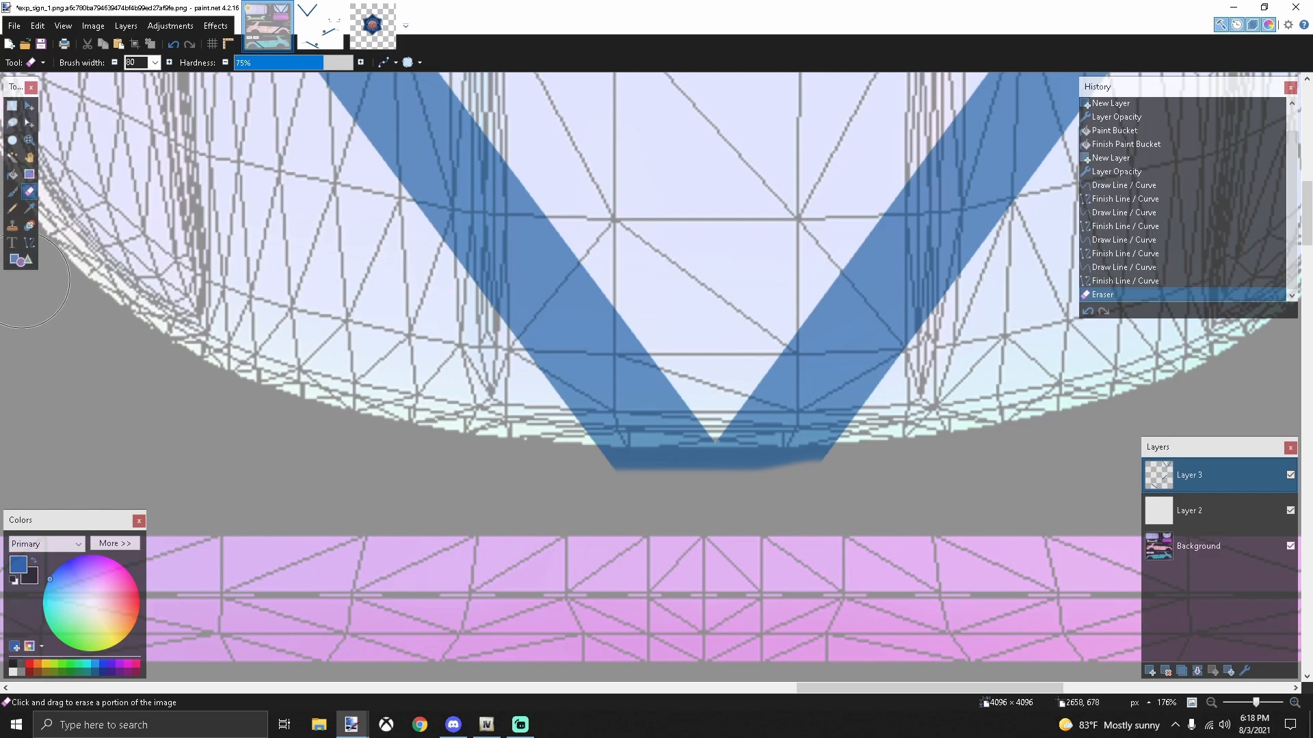
Step: Examine the V's trimmed tip and the blue stripes across the whole vehicle template
{"action": "left_click", "coordinate": [29, 106]}
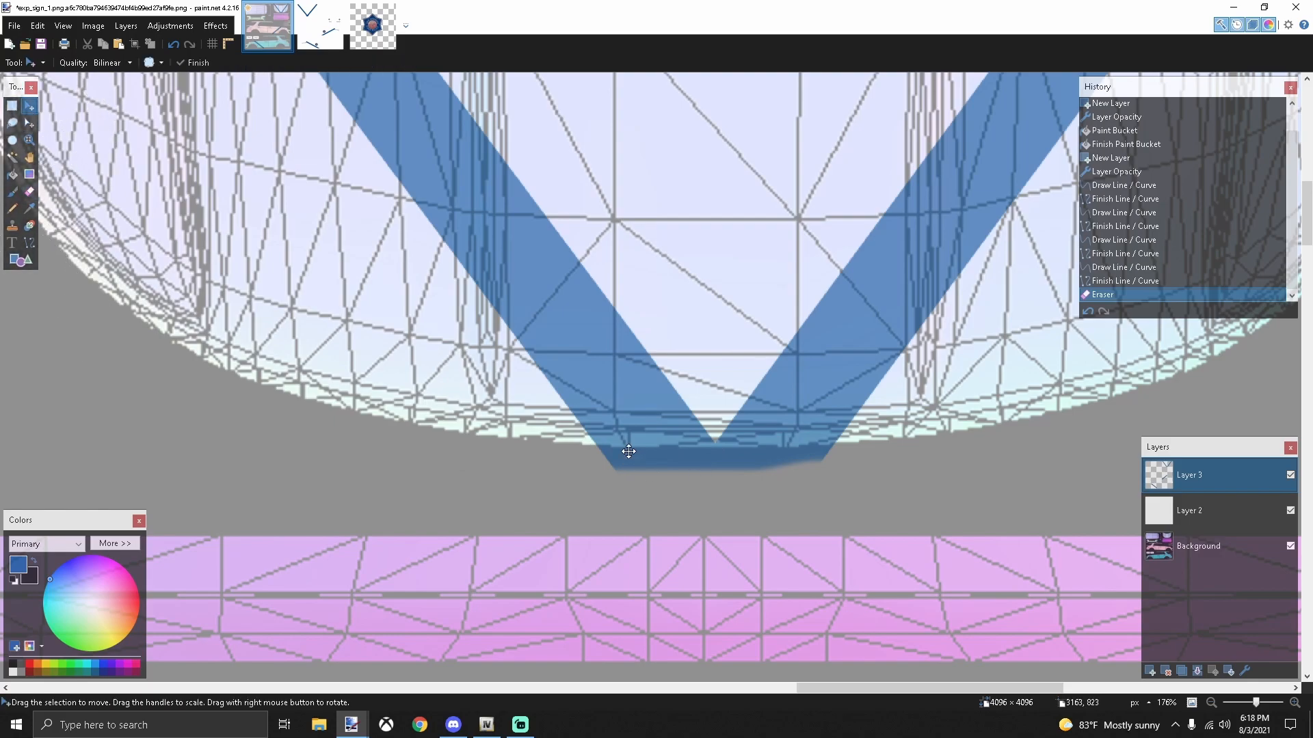
{"action": "left_click", "coordinate": [11, 105]}
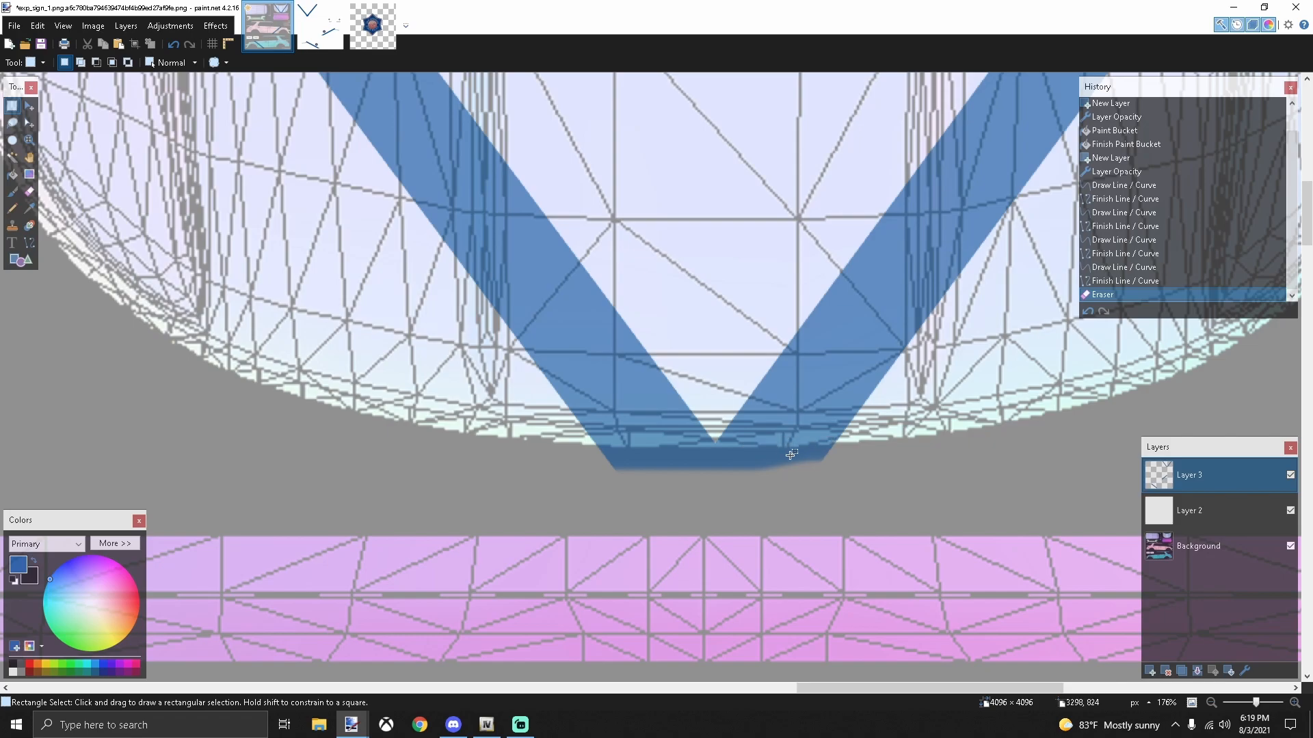
{"action": "scroll", "coordinate": [686, 442], "scroll_direction": "down", "scroll_amount": 6}
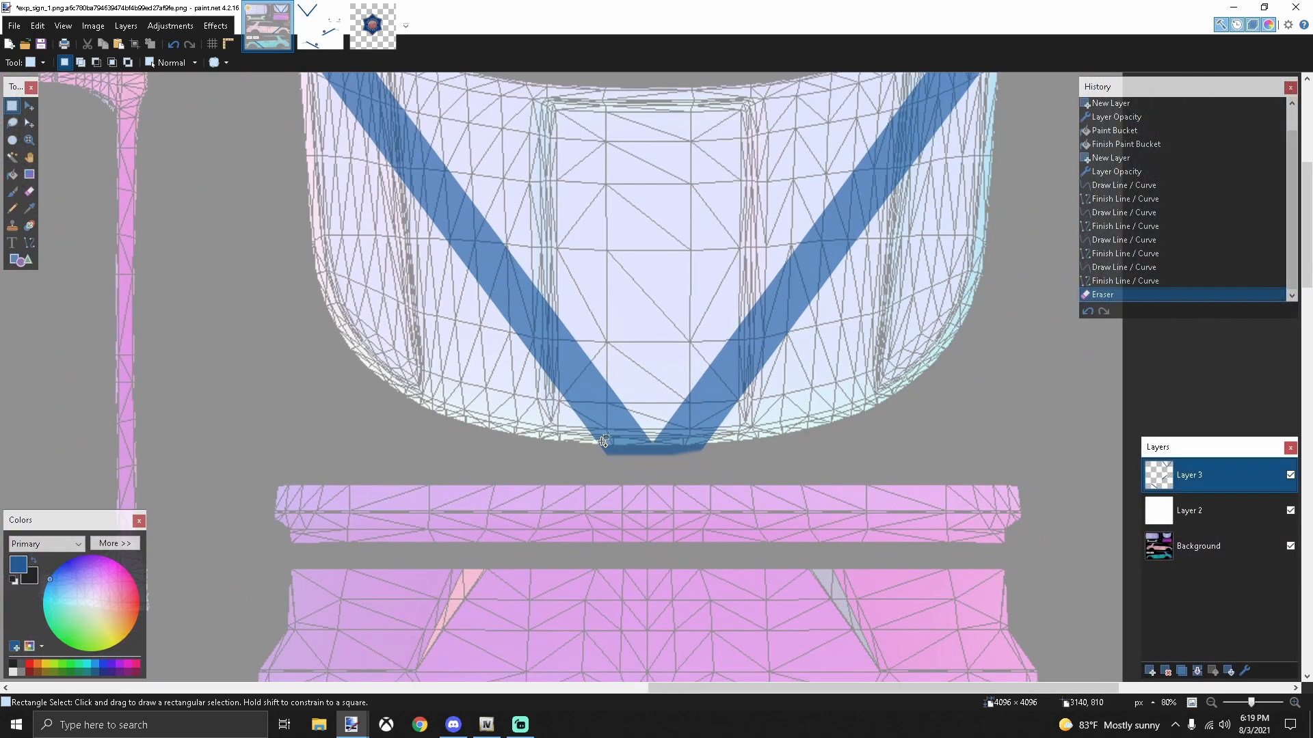
{"action": "scroll", "coordinate": [534, 421], "scroll_direction": "down", "scroll_amount": 4}
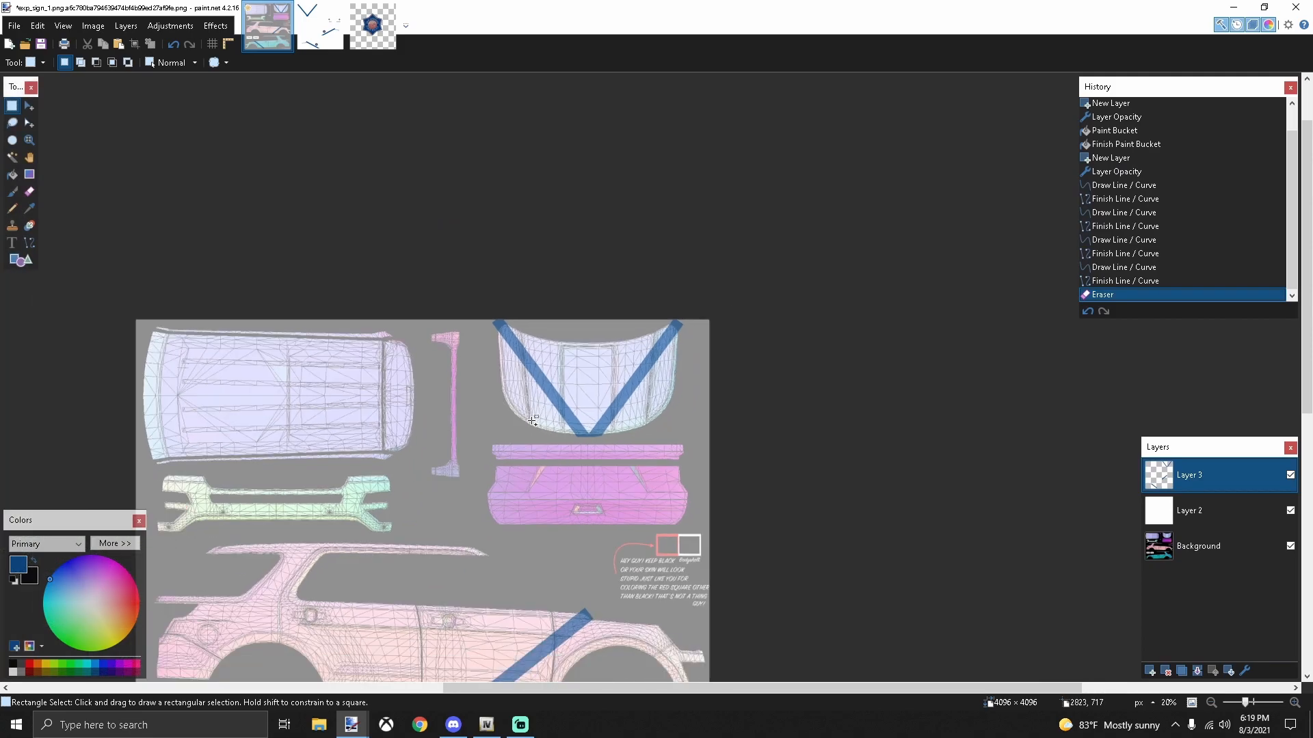
{"action": "scroll", "coordinate": [467, 418], "scroll_direction": "down", "scroll_amount": 3}
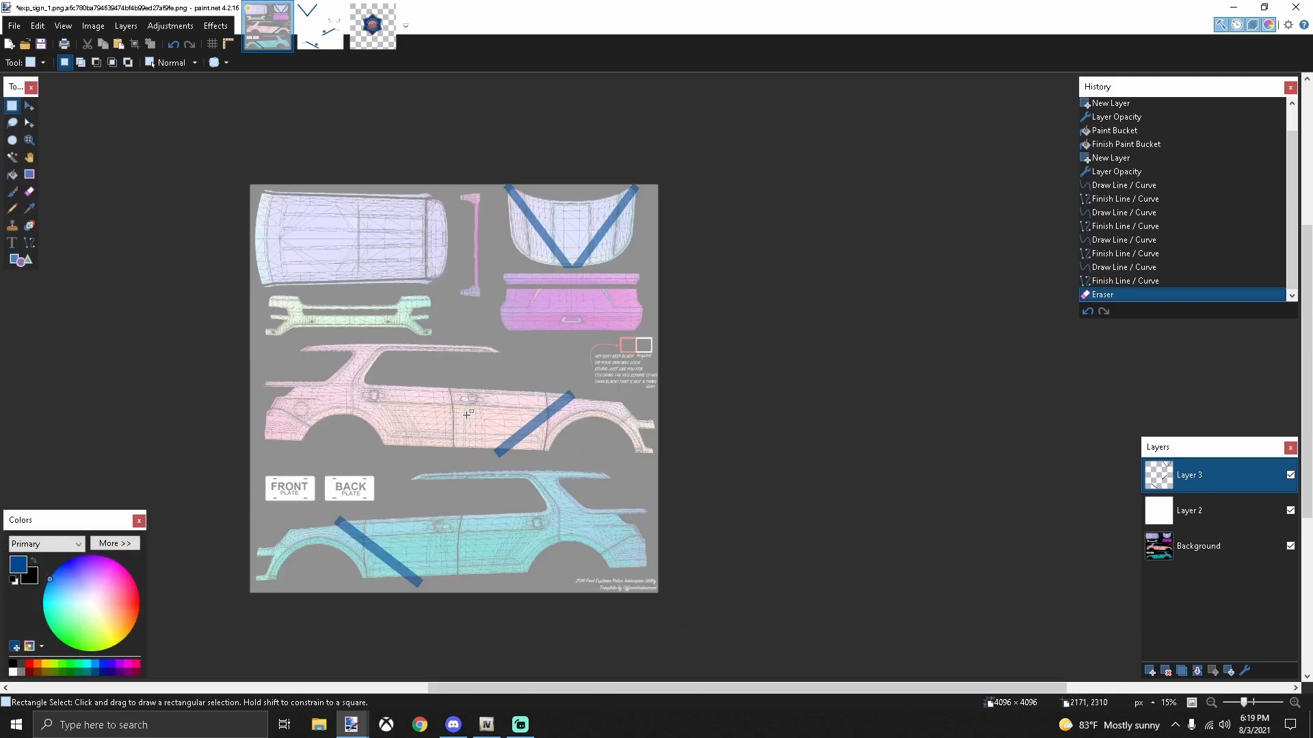
{"action": "scroll", "coordinate": [464, 400], "scroll_direction": "up", "scroll_amount": 2}
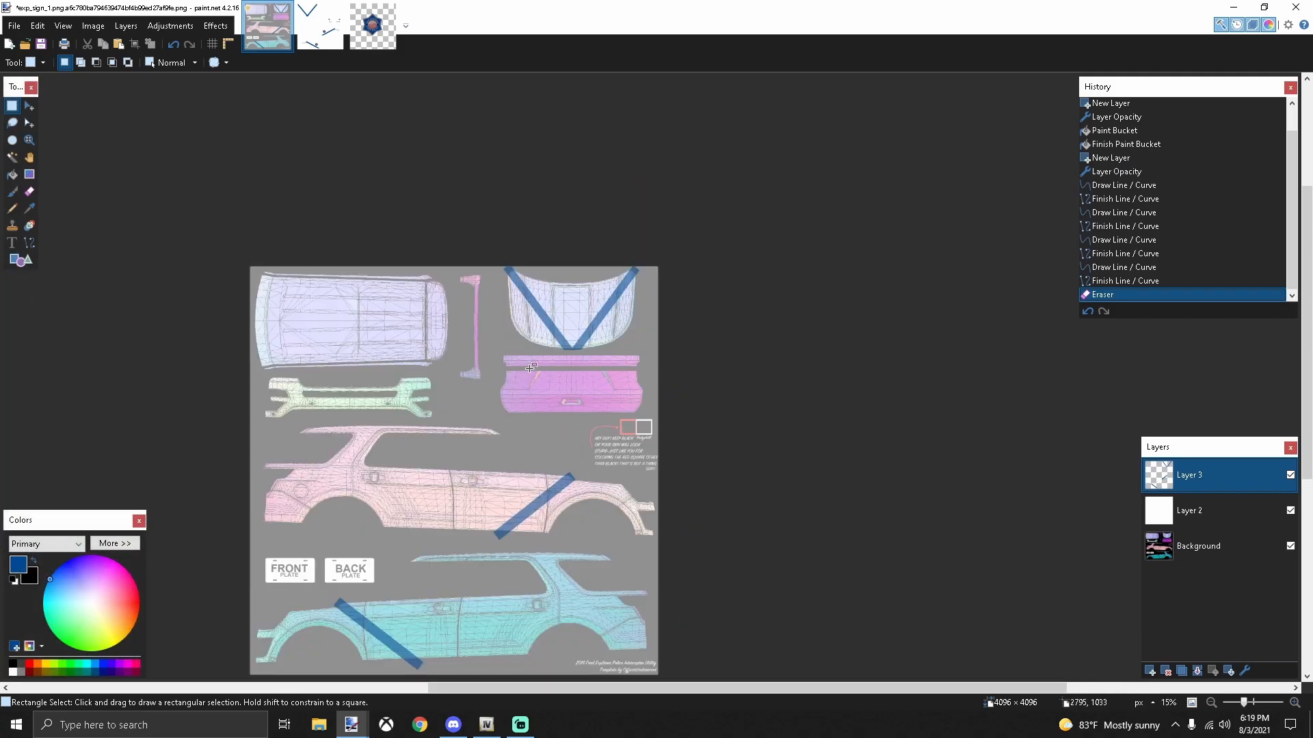
{"action": "scroll", "coordinate": [528, 370], "scroll_direction": "up", "scroll_amount": 2}
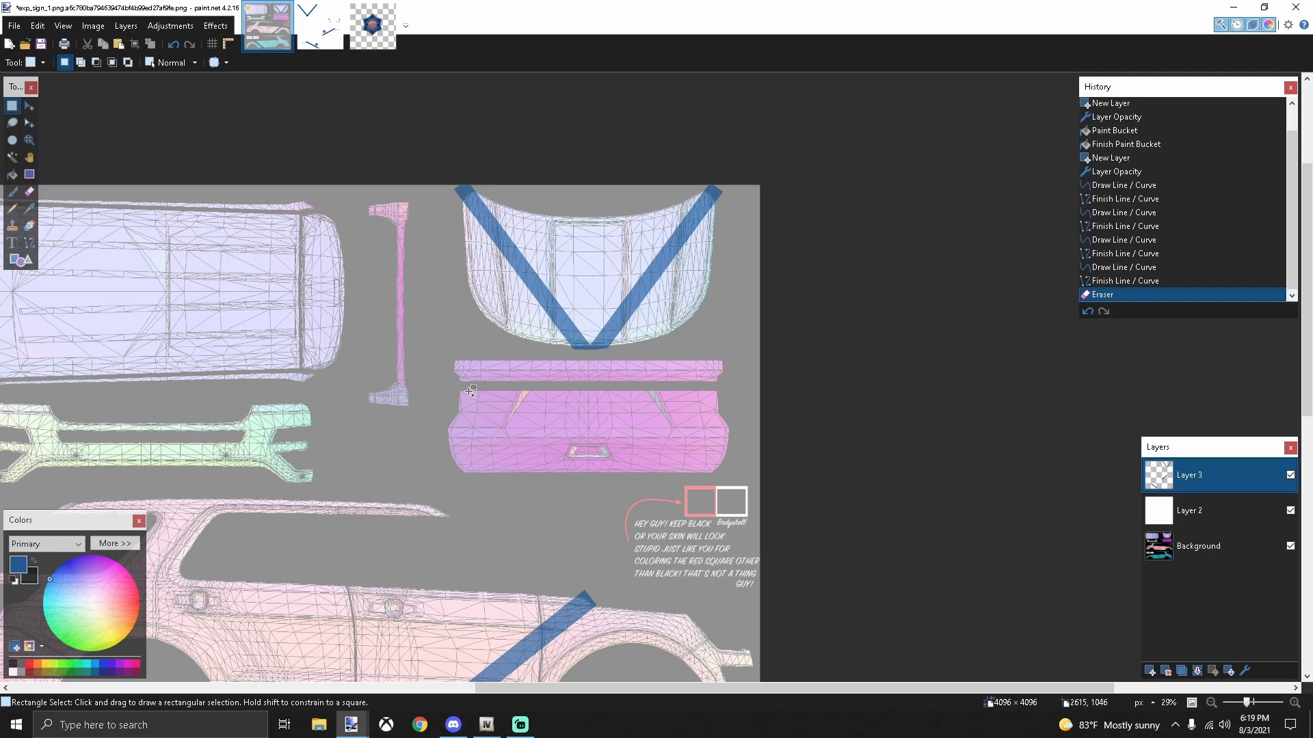
{"action": "scroll", "coordinate": [470, 391], "scroll_direction": "down", "scroll_amount": 2}
{"action": "scroll", "coordinate": [462, 394], "scroll_direction": "up", "scroll_amount": 2}
{"action": "scroll", "coordinate": [454, 395], "scroll_direction": "down", "scroll_amount": 1}
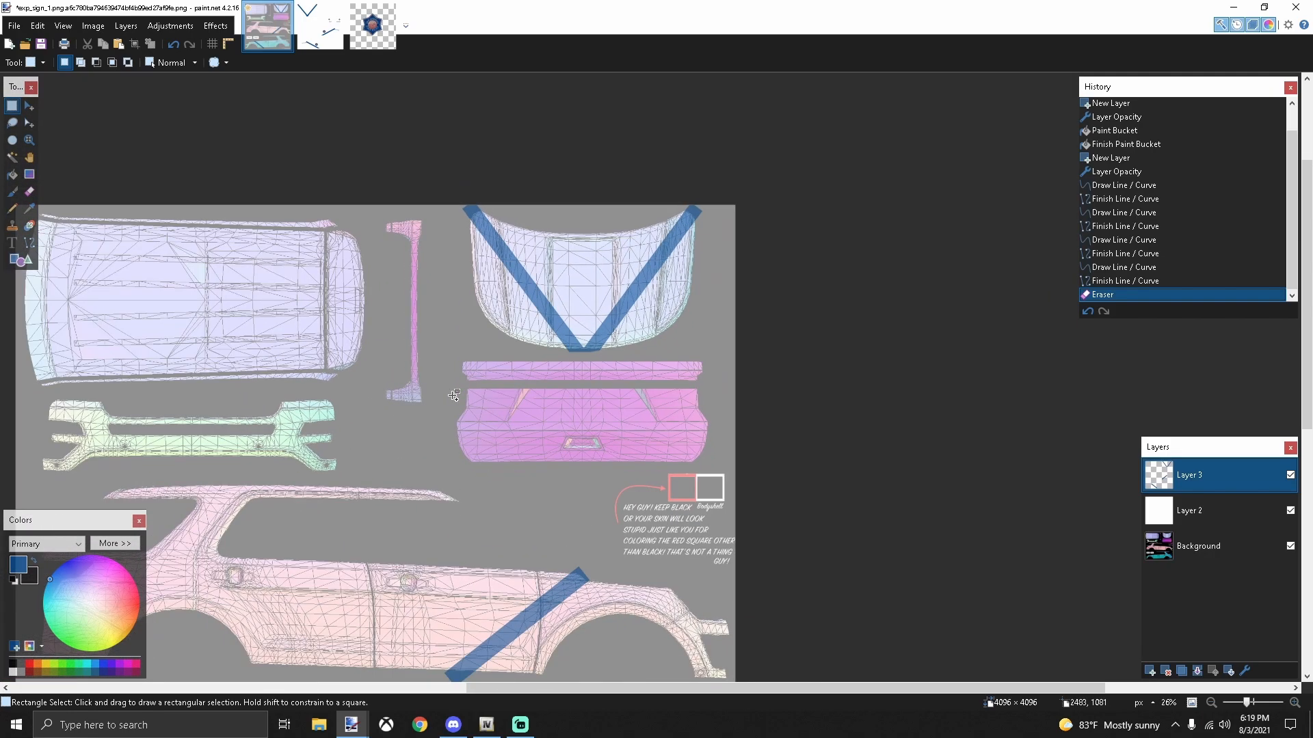
Step: Add a new layer above the blue stripe layer
{"action": "left_click", "coordinate": [1150, 671]}
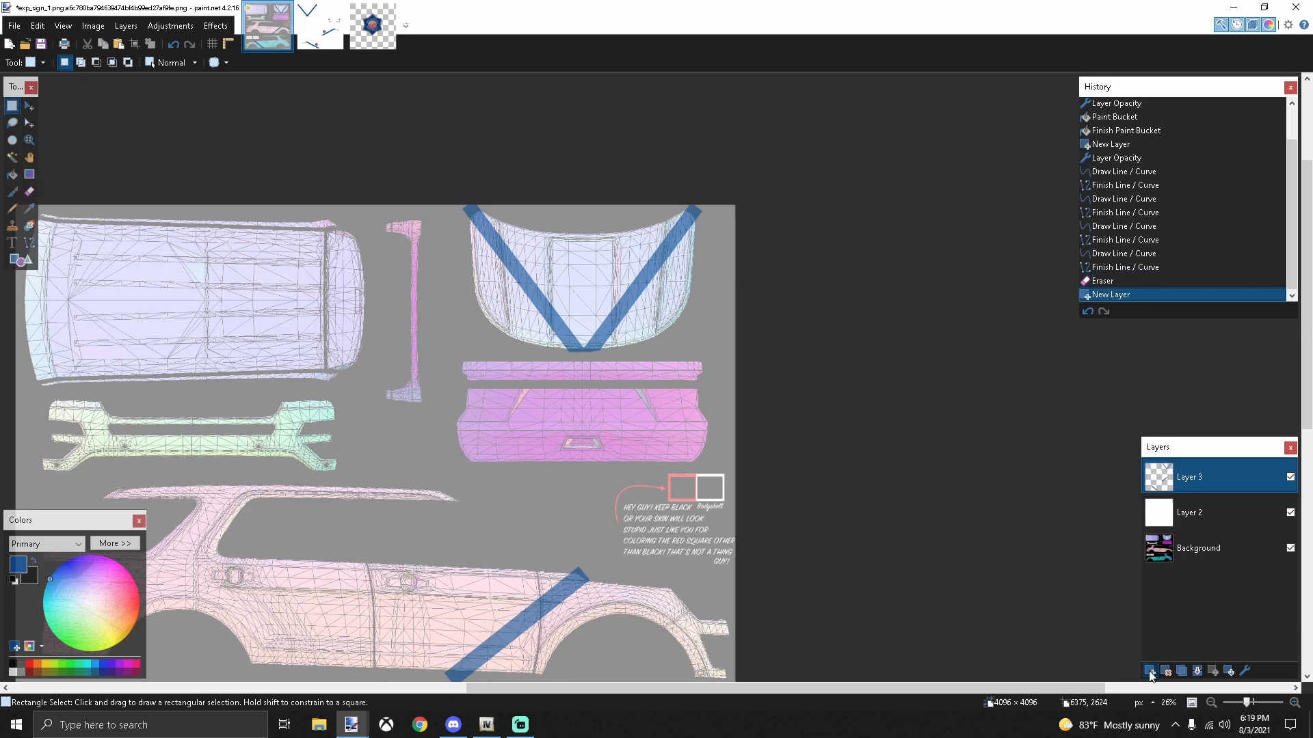
{"action": "scroll", "coordinate": [452, 452], "scroll_direction": "down", "scroll_amount": 3}
{"action": "scroll", "coordinate": [451, 451], "scroll_direction": "up", "scroll_amount": 2}
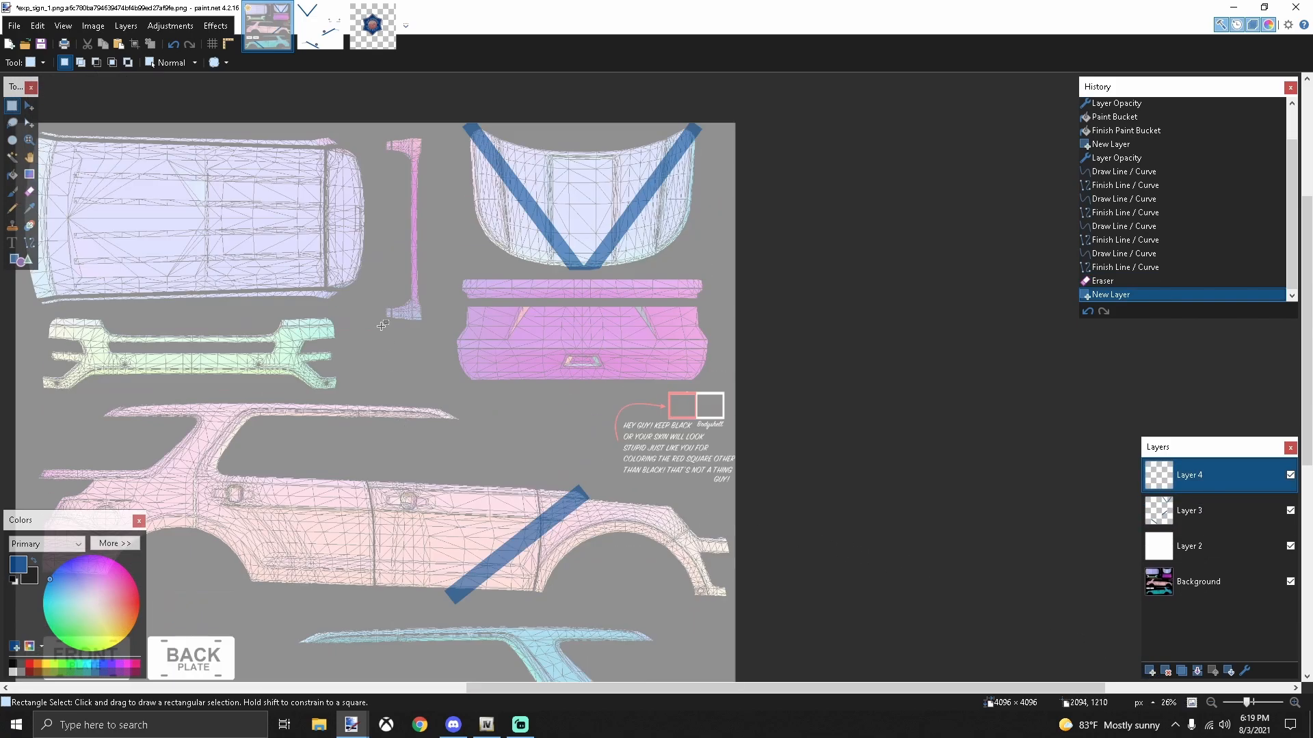
Step: Copy the San Andreas State Police badge from the logo image using a rectangular selection of about 448 × 517 px, and return to the template
{"action": "left_click", "coordinate": [371, 41]}
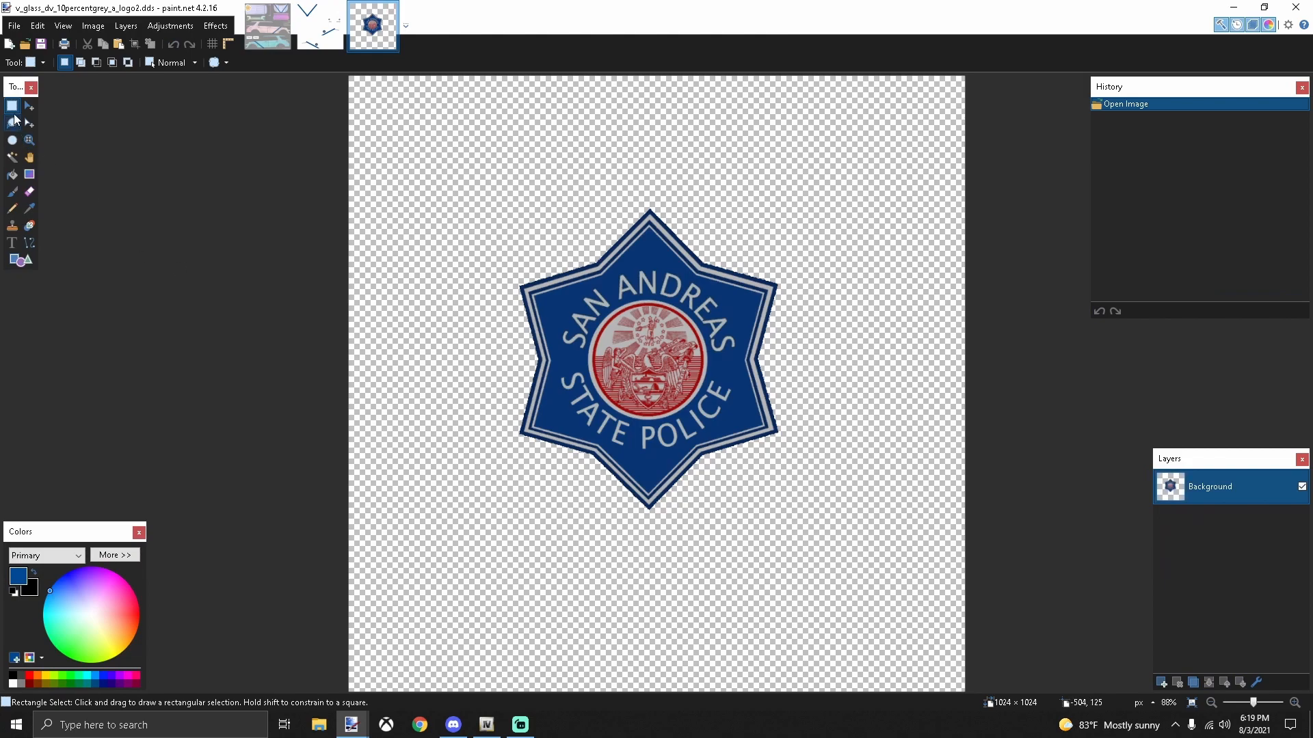
{"action": "left_click_drag", "start_coordinate": [517, 201], "coordinate": [787, 512]}
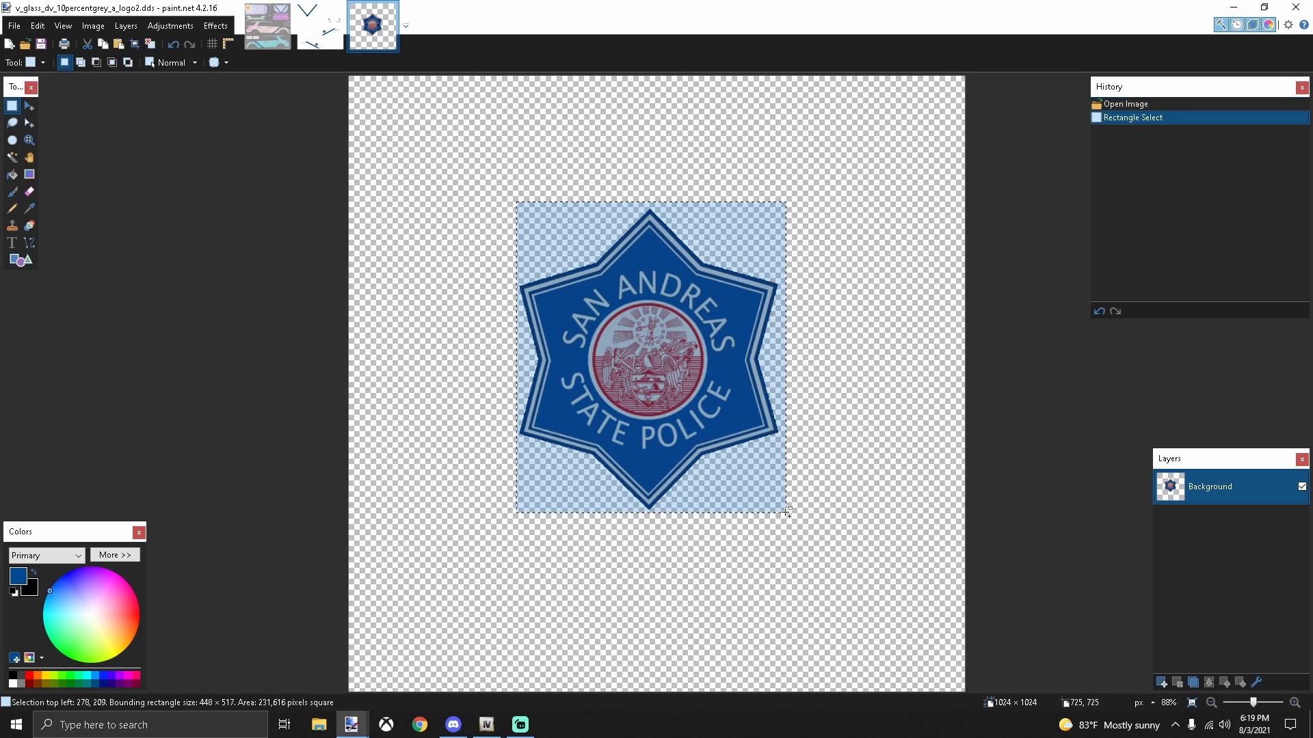
{"action": "left_click", "coordinate": [256, 33]}
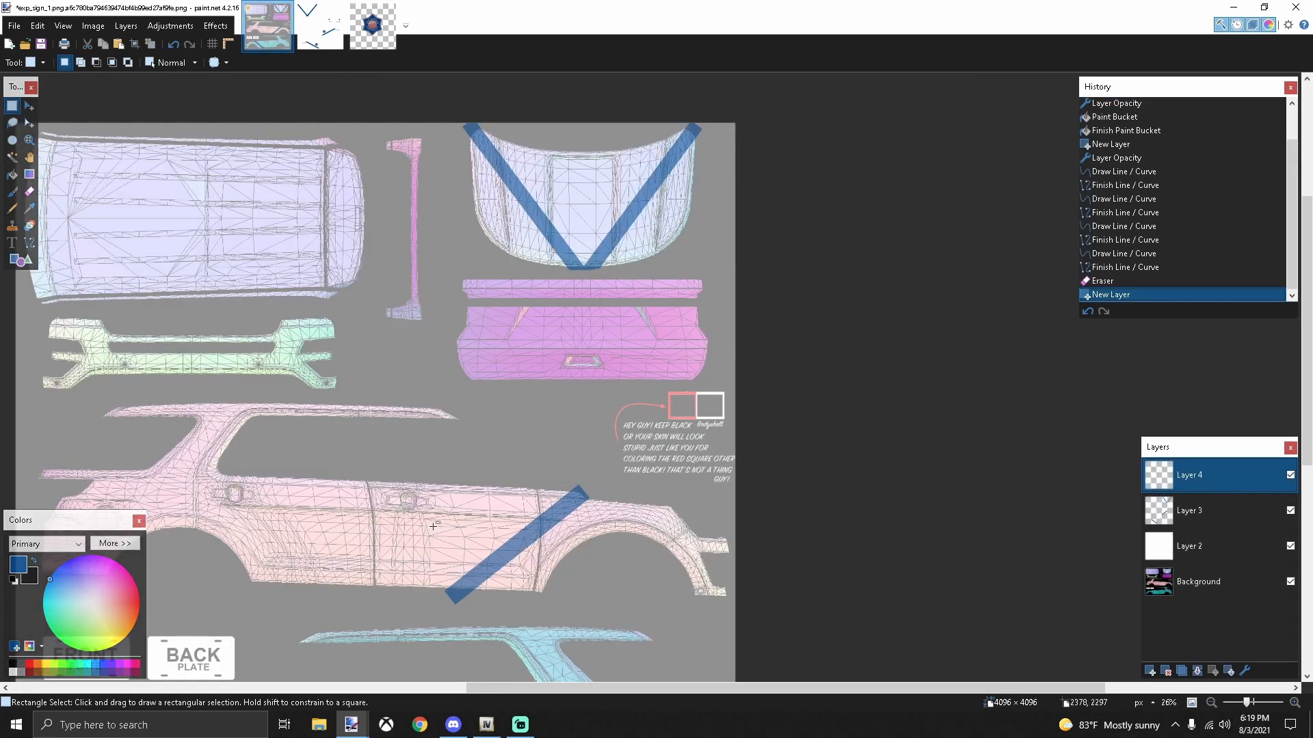
{"action": "left_click", "coordinate": [1193, 521]}
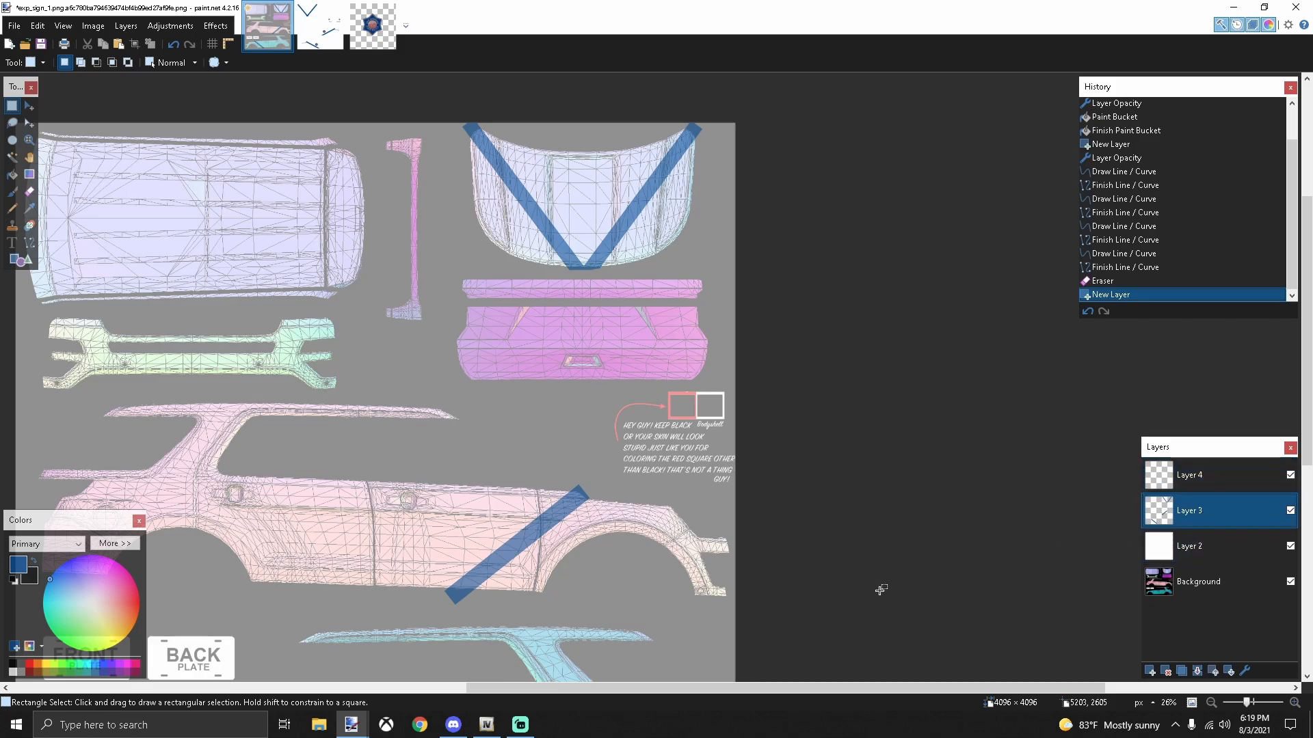
{"action": "key", "text": "ctrl+v"}
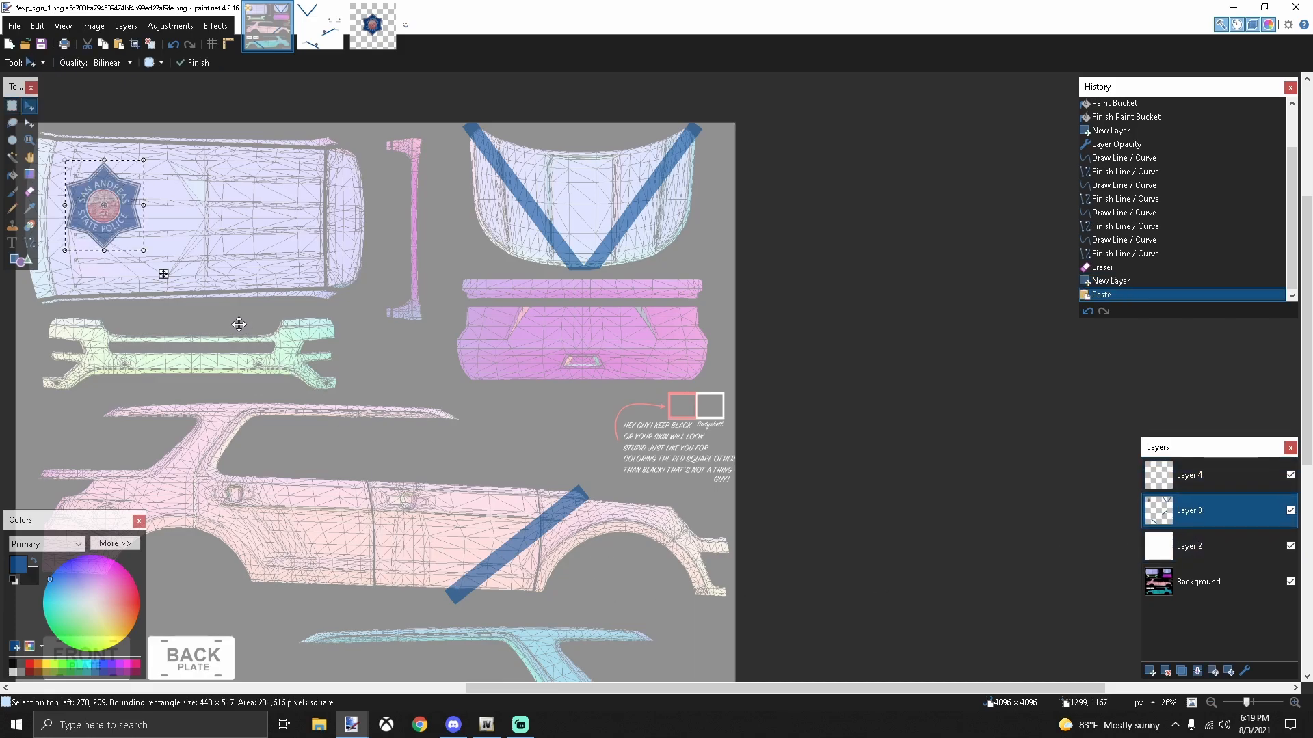
{"action": "left_click_drag", "start_coordinate": [163, 275], "coordinate": [531, 592]}
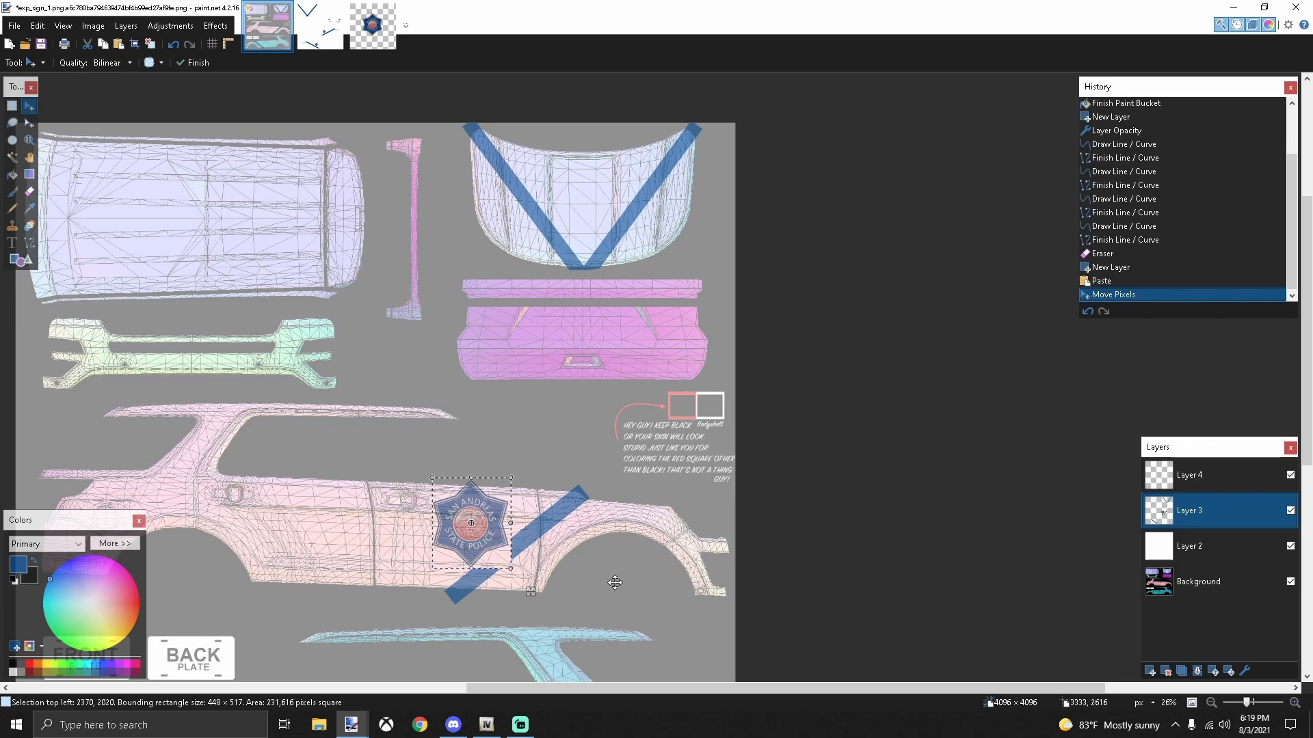
{"action": "key", "text": "ctrl+z"}
{"action": "key", "text": "ctrl+z"}
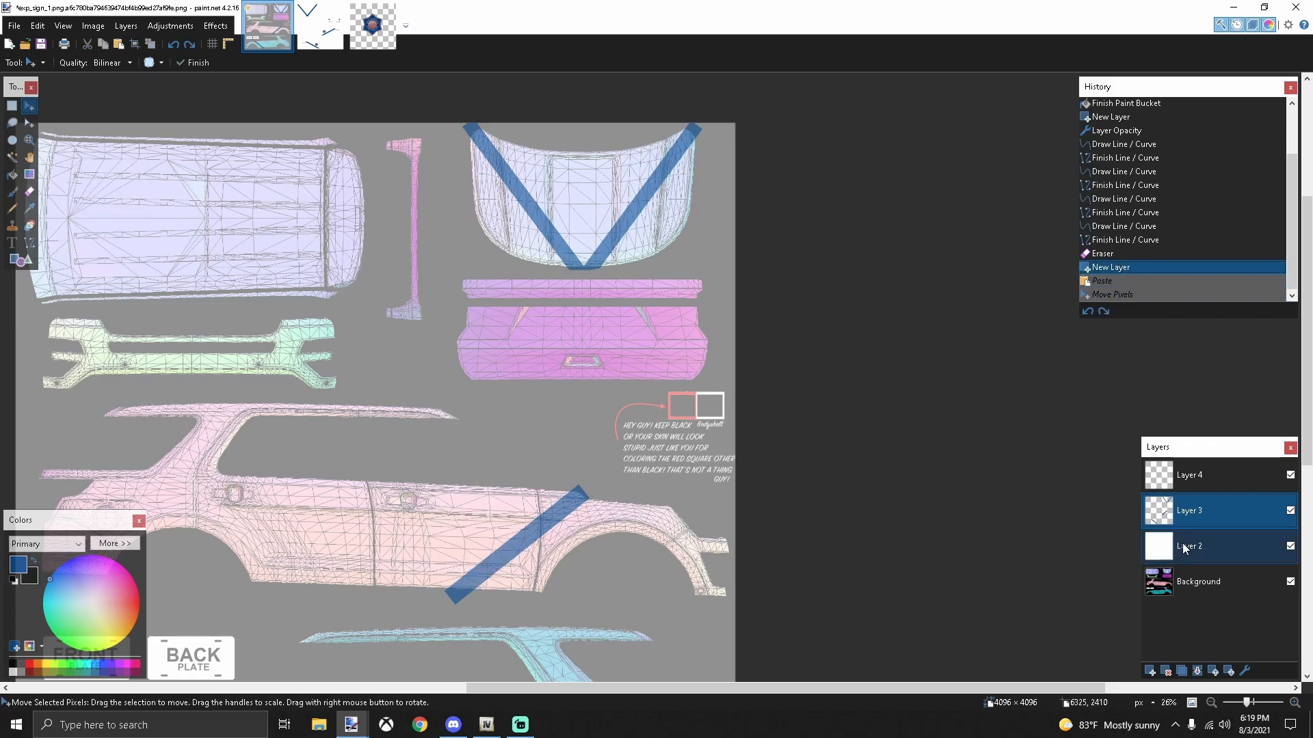
Step: Paste the badge onto Layer 4 and move it onto the upper side view's front door
{"action": "key", "text": "ctrl+v"}
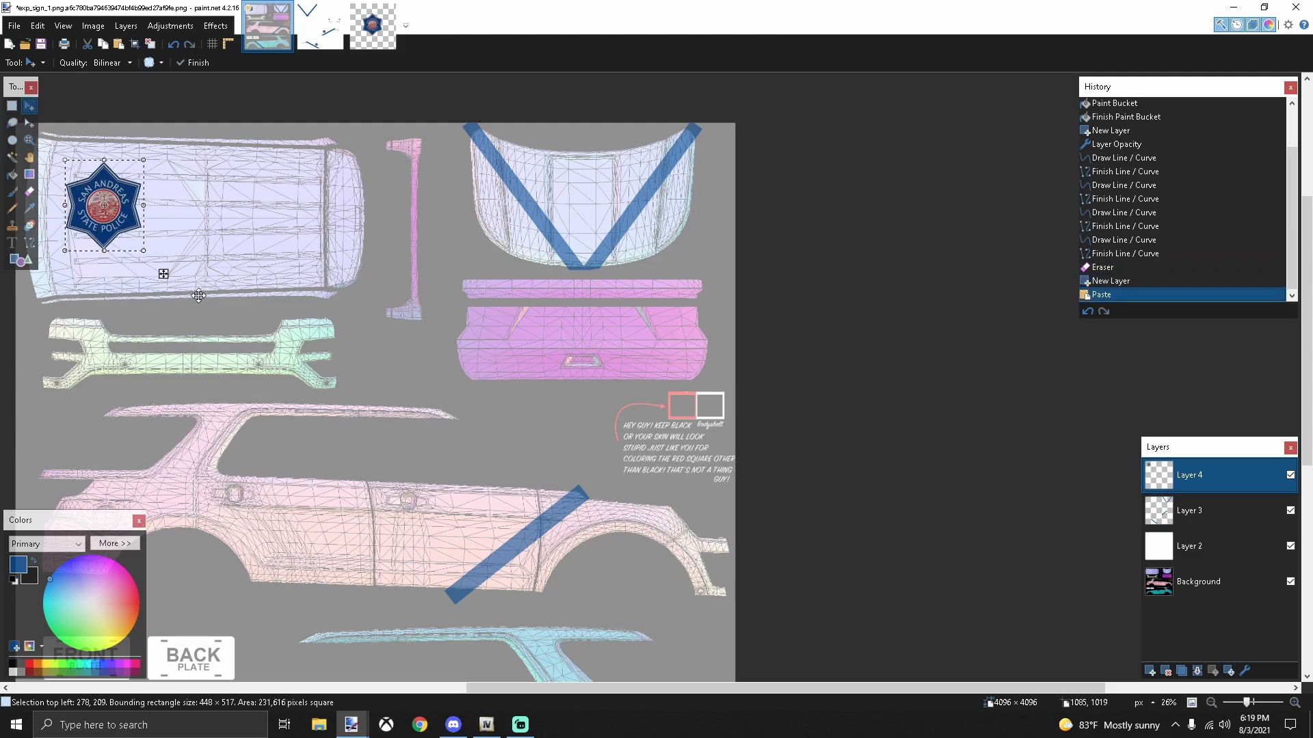
{"action": "left_click_drag", "start_coordinate": [161, 273], "coordinate": [532, 600]}
{"action": "scroll", "coordinate": [471, 538], "scroll_direction": "up", "scroll_amount": 3}
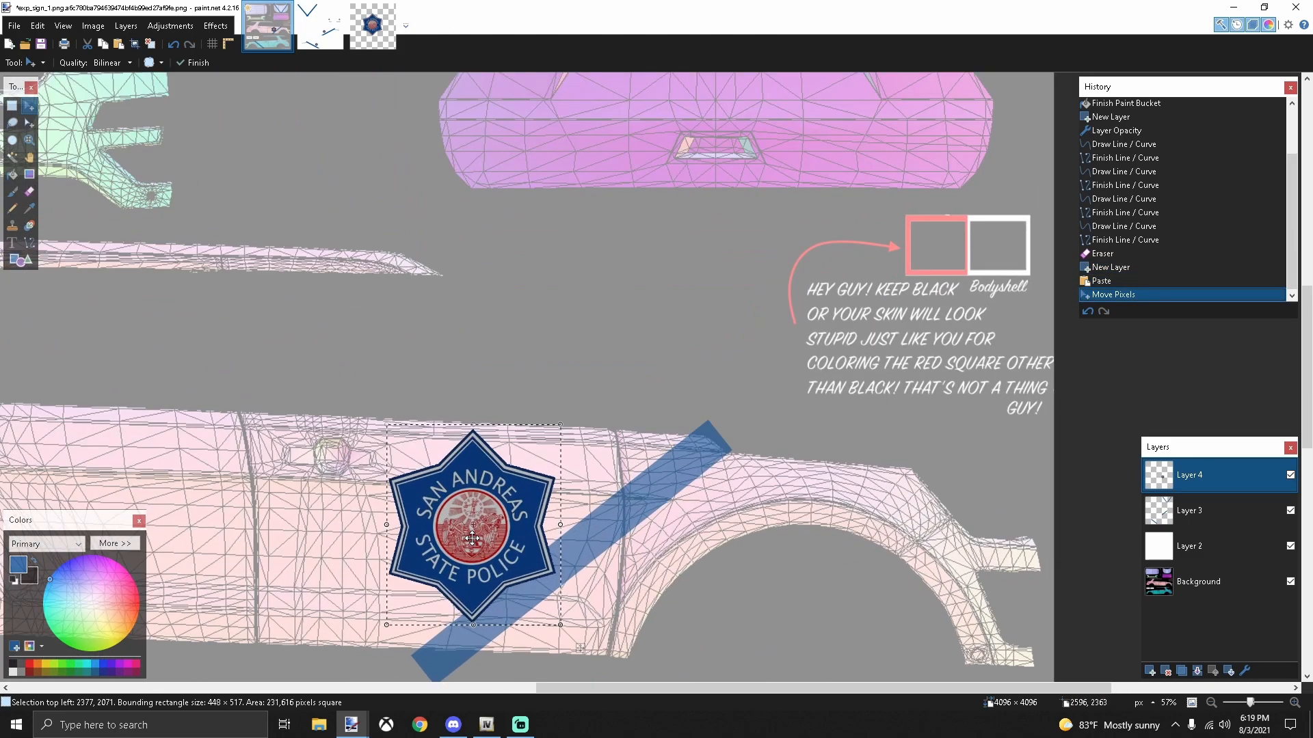
Step: Set the opacity of Layer 4 to 144
{"action": "left_click", "coordinate": [1244, 671]}
{"action": "double_click", "coordinate": [726, 397]}
{"action": "type", "text": "1"}
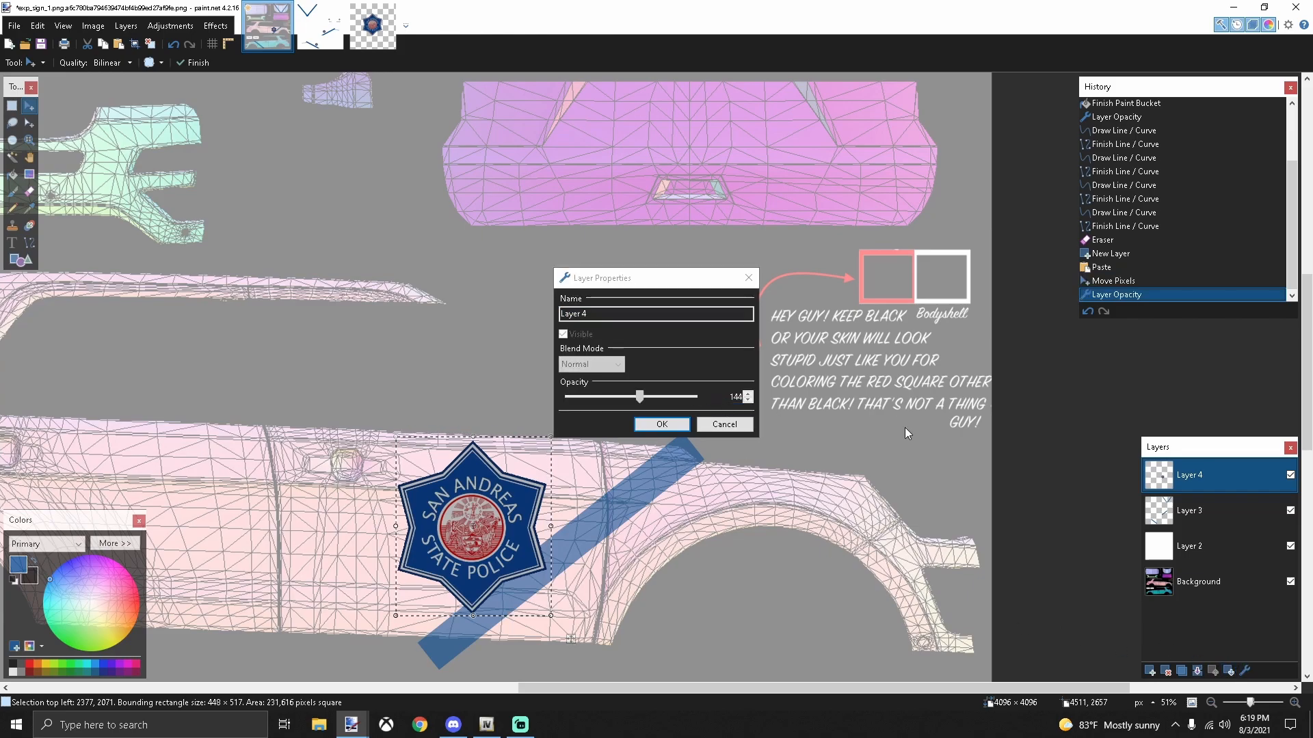
{"action": "type", "text": "44"}
{"action": "key", "text": "Return"}
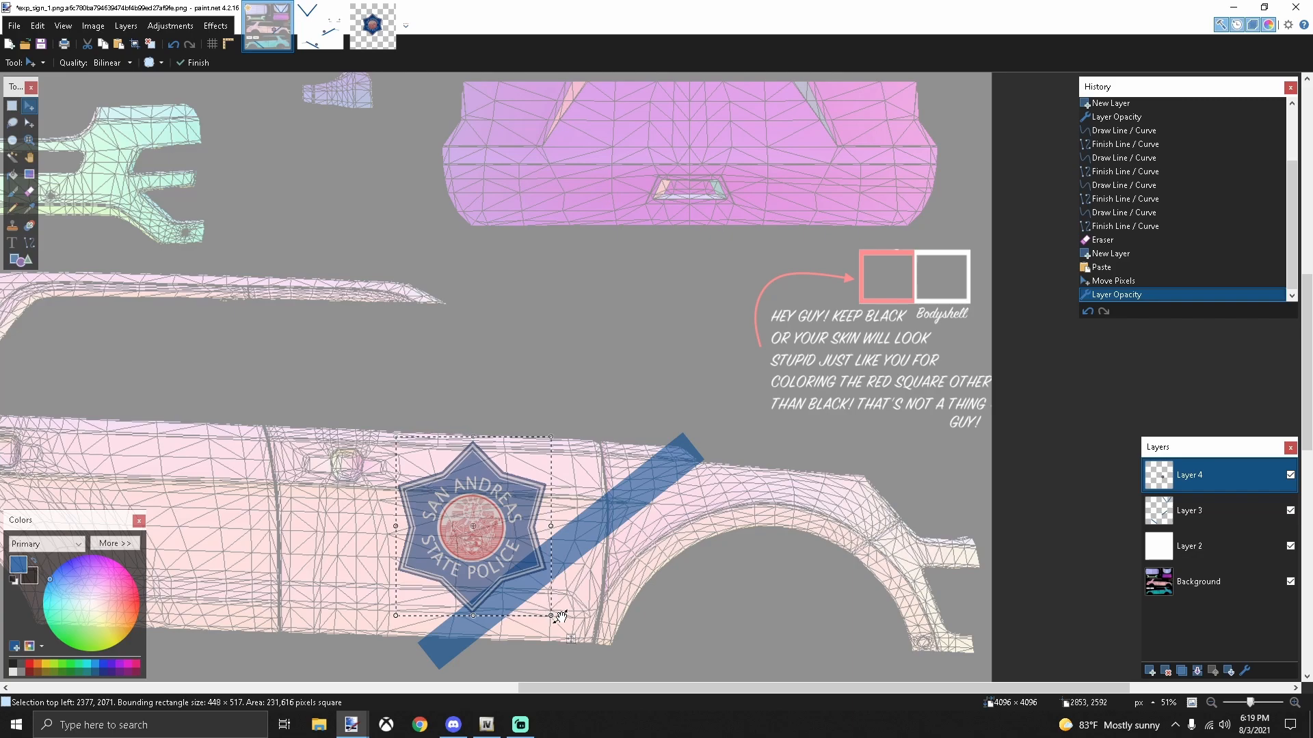
Step: Shrink the badge to about 233 × 270 px and position it on the upper side view's front door, beside the diagonal stripe
{"action": "left_click_drag", "start_coordinate": [551, 616], "coordinate": [494, 562]}
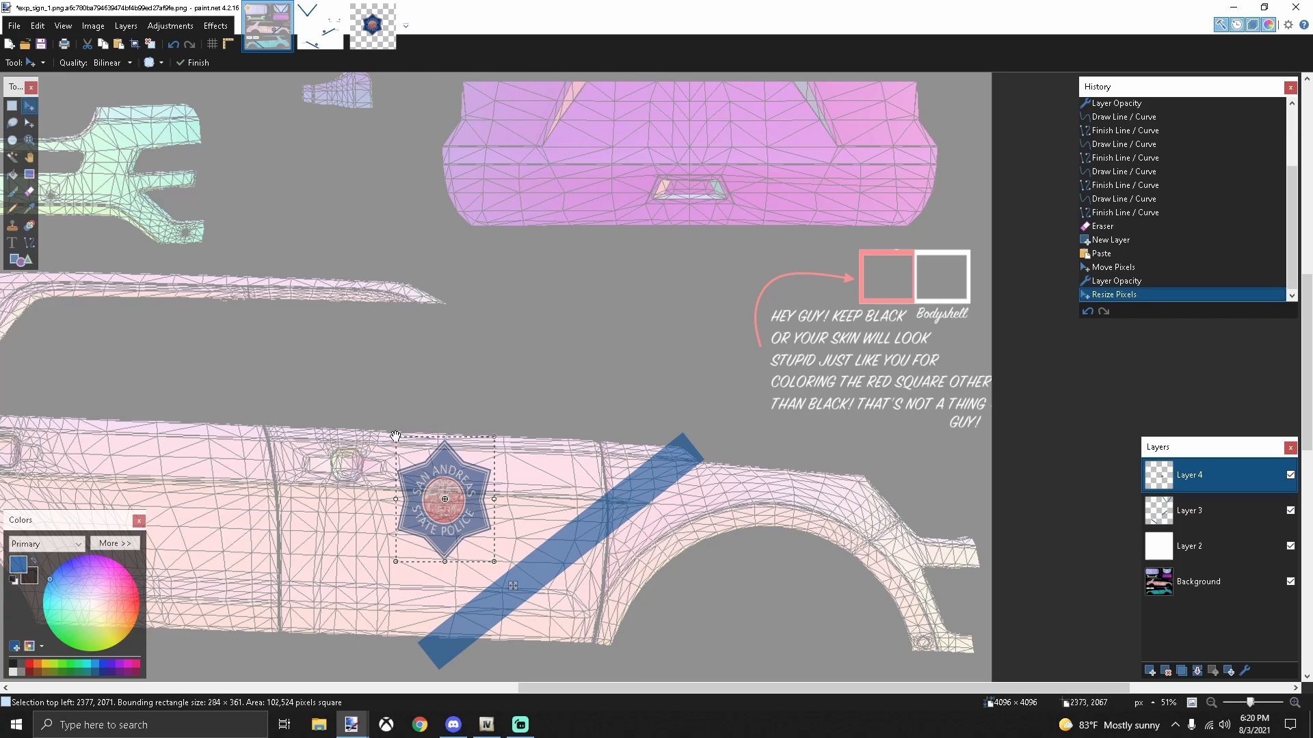
{"action": "left_click_drag", "start_coordinate": [494, 562], "coordinate": [494, 603]}
{"action": "scroll", "coordinate": [492, 602], "scroll_direction": "down", "scroll_amount": 3}
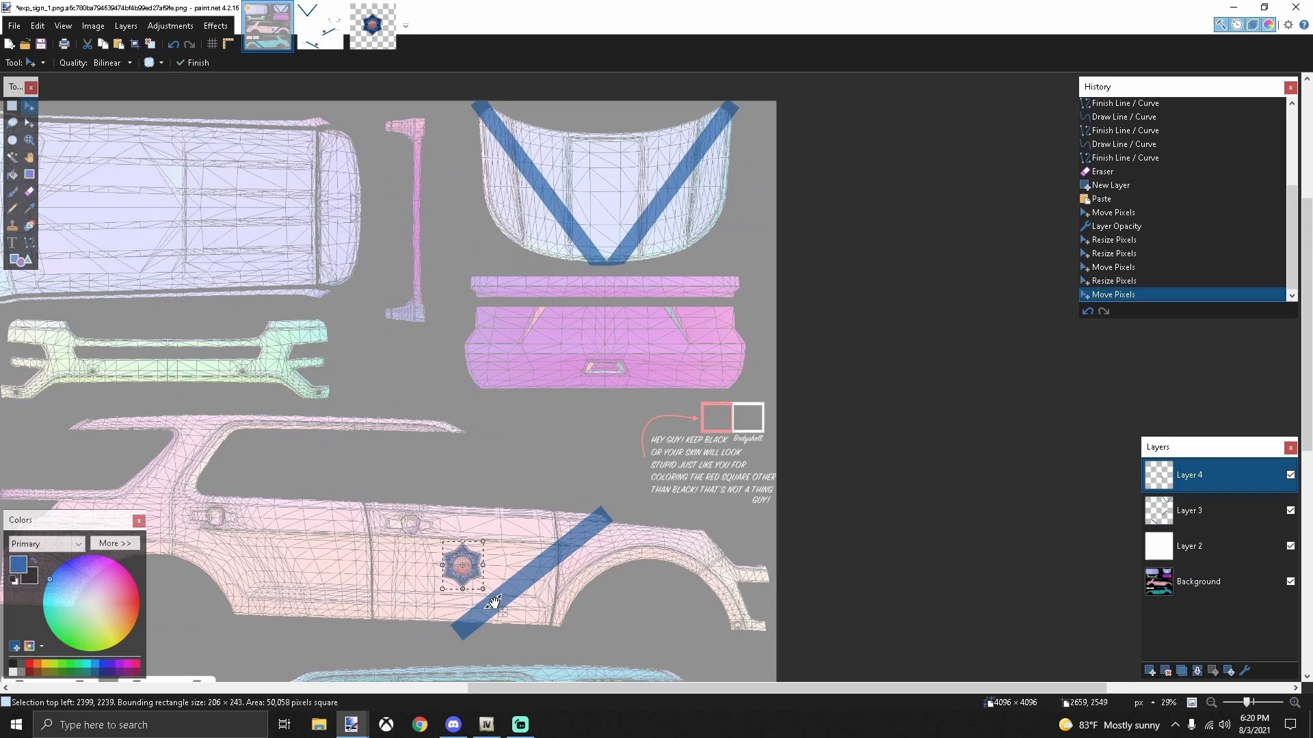
{"action": "scroll", "coordinate": [478, 594], "scroll_direction": "down", "scroll_amount": 2}
{"action": "left_click_drag", "start_coordinate": [483, 425], "coordinate": [488, 433]}
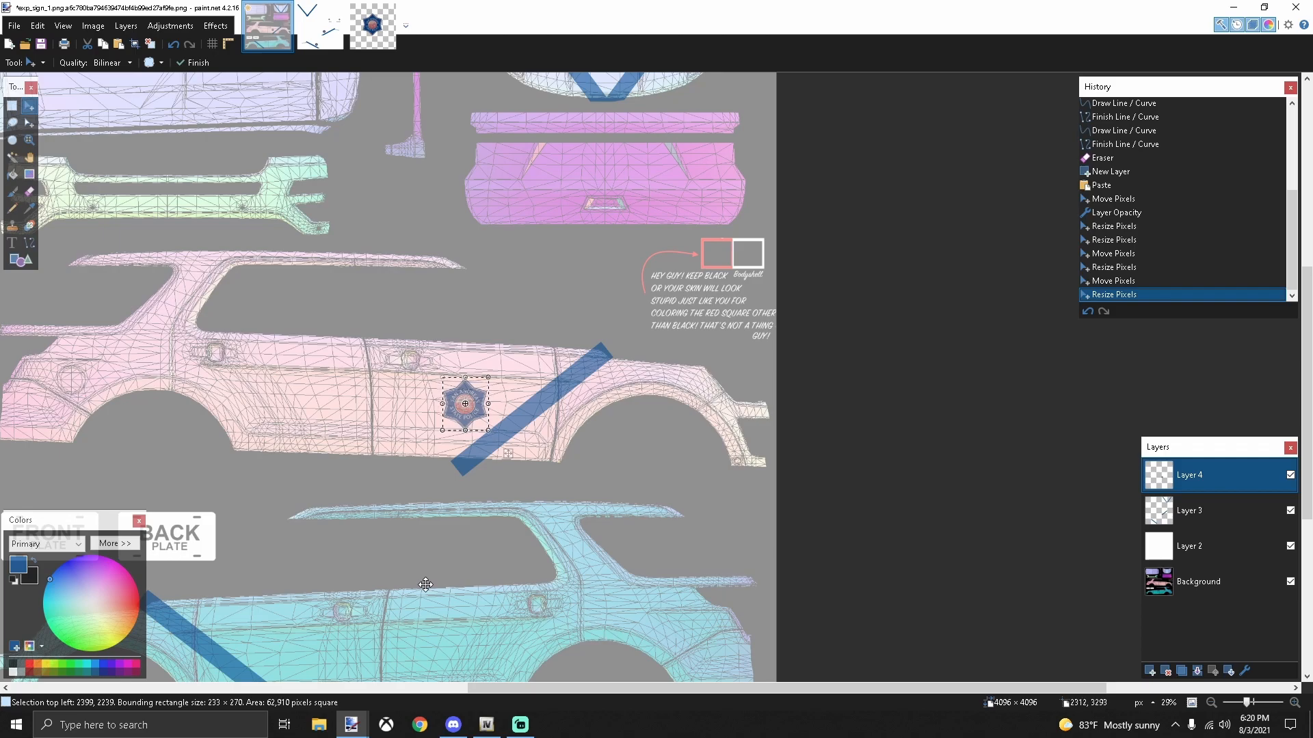
Step: Paste a copy of the resized badge and place it on the lower side view's front door, beside the diagonal stripe
{"action": "scroll", "coordinate": [417, 555], "scroll_direction": "down", "scroll_amount": 2}
{"action": "key", "text": "ctrl+v"}
{"action": "left_click_drag", "start_coordinate": [493, 397], "coordinate": [350, 595]}
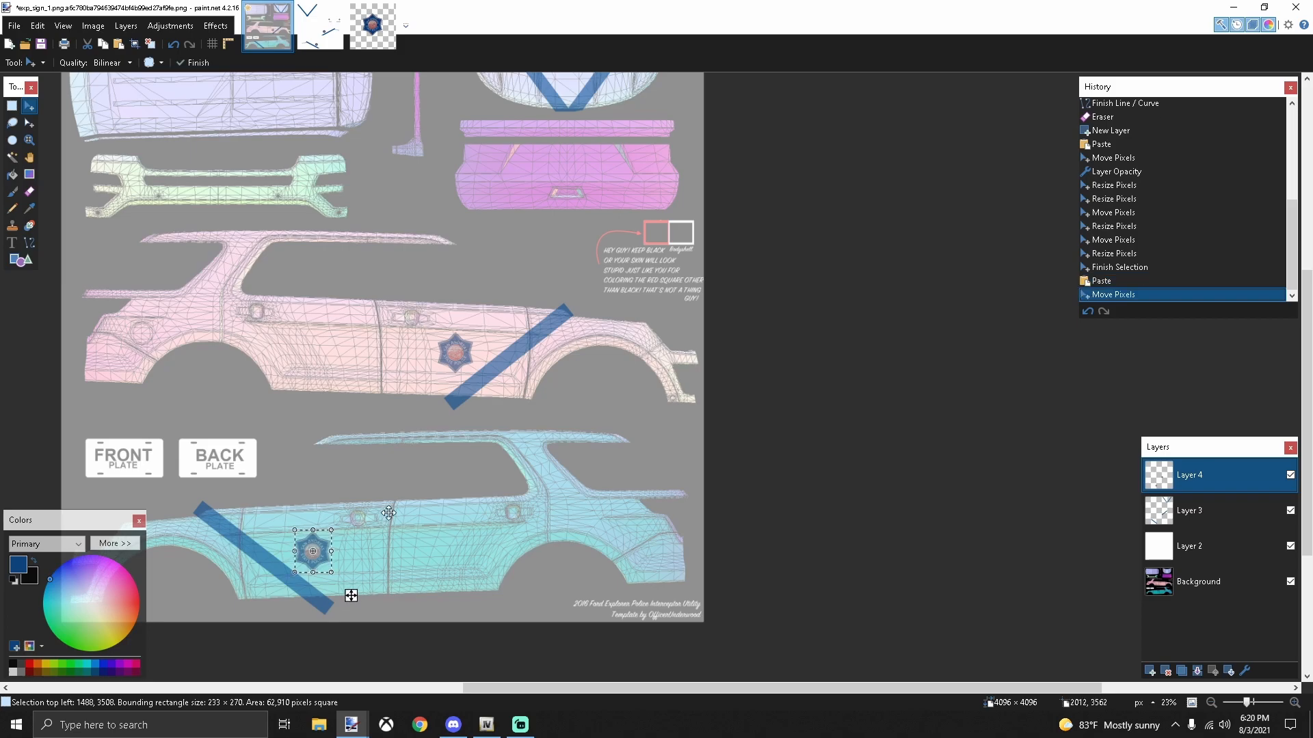
{"action": "scroll", "coordinate": [463, 367], "scroll_direction": "up", "scroll_amount": 5}
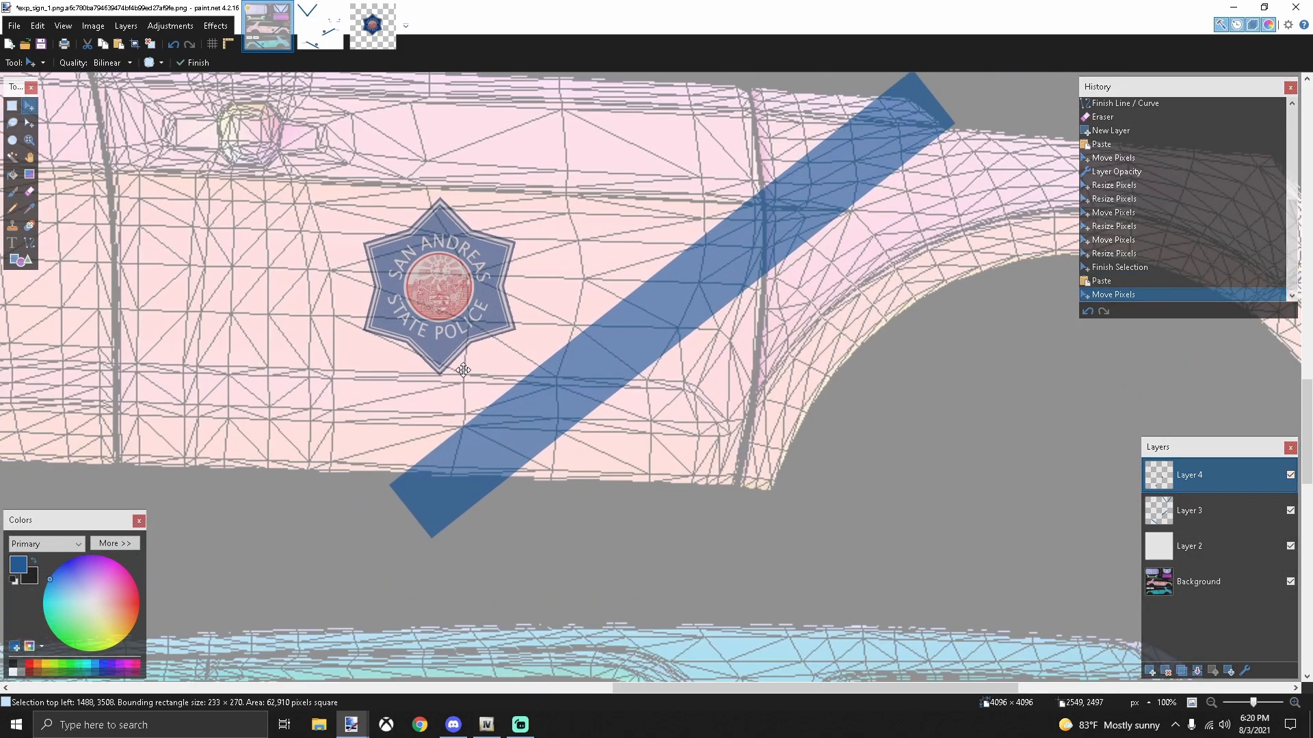
{"action": "scroll", "coordinate": [465, 368], "scroll_direction": "down", "scroll_amount": 4}
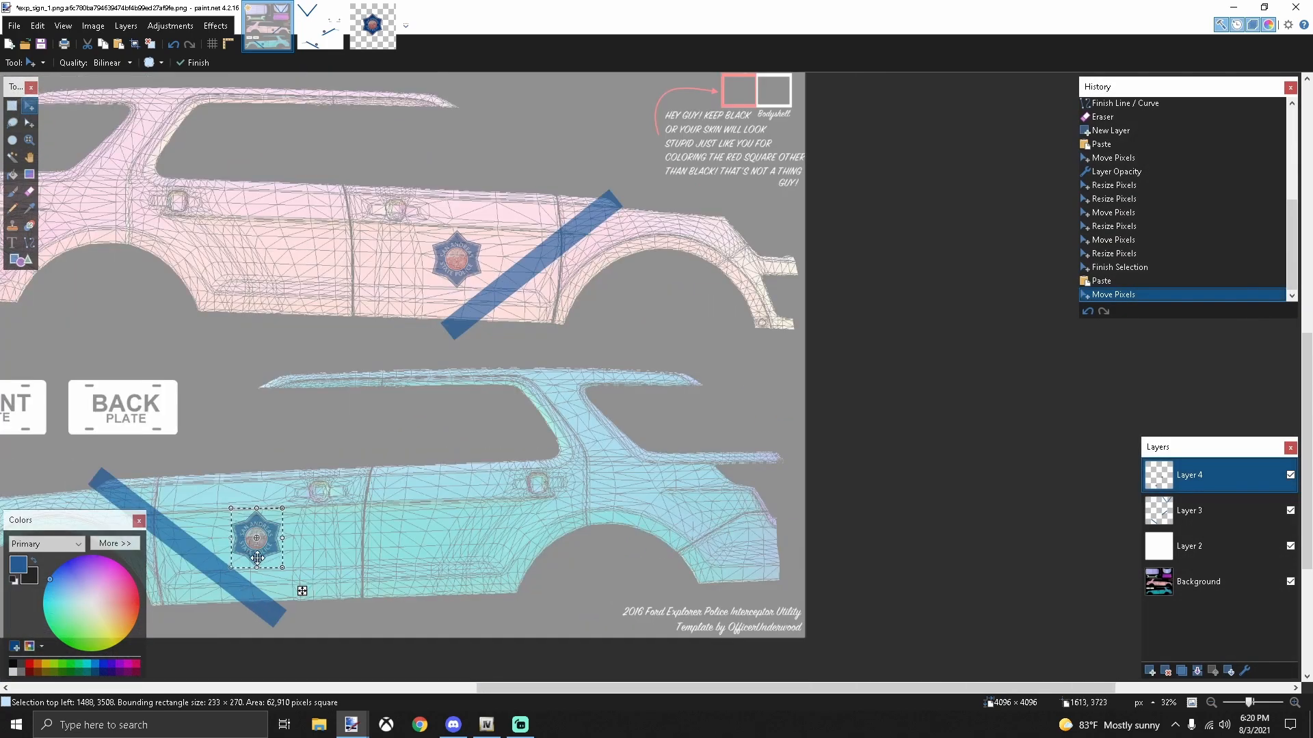
Step: Paste another badge on Layer 4 and move it onto the lower left part of the tailgate
{"action": "scroll", "coordinate": [246, 567], "scroll_direction": "up", "scroll_amount": 2}
{"action": "scroll", "coordinate": [308, 524], "scroll_direction": "down", "scroll_amount": 4}
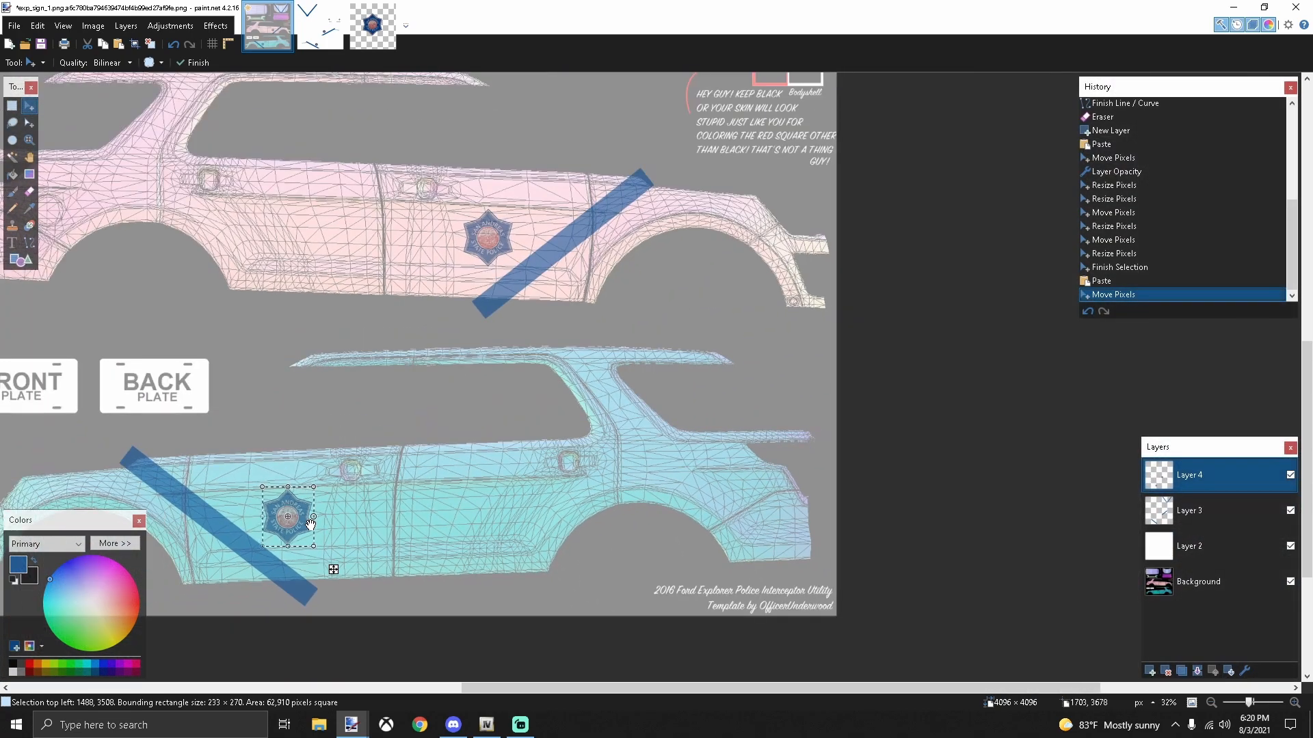
{"action": "scroll", "coordinate": [381, 513], "scroll_direction": "up", "scroll_amount": 2}
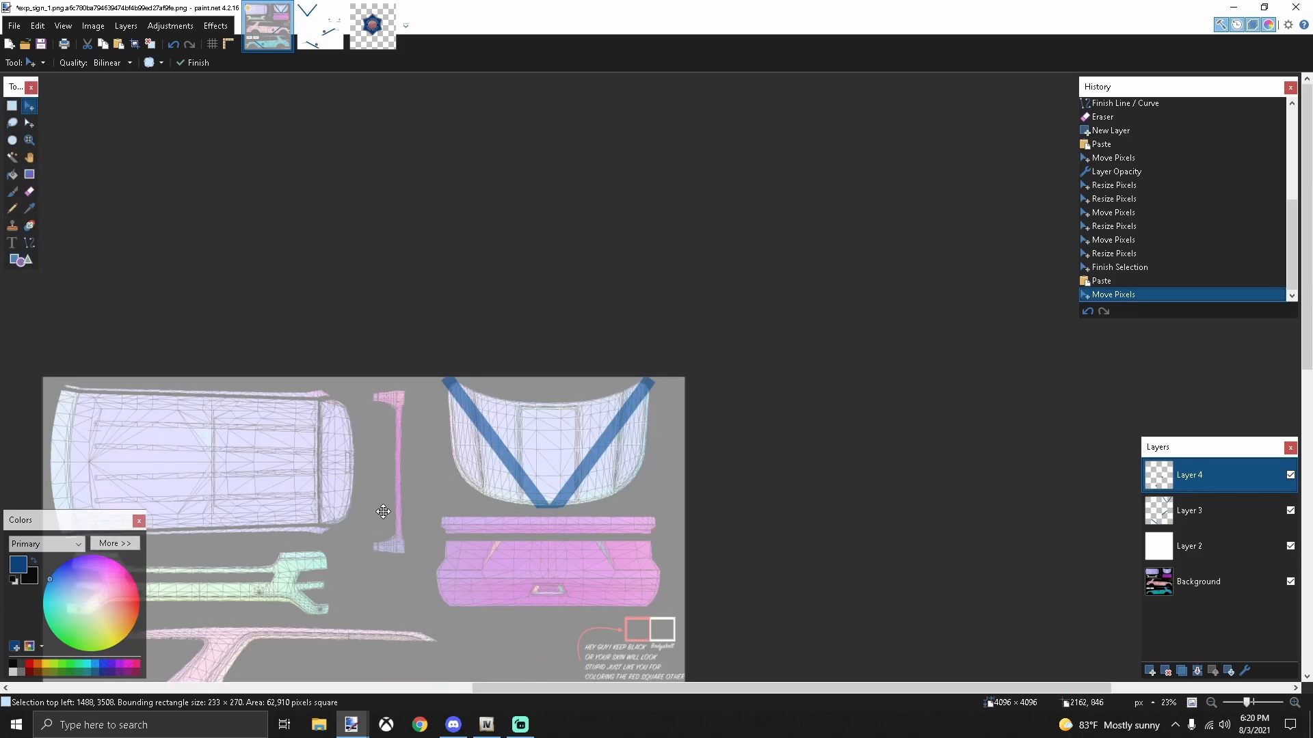
{"action": "scroll", "coordinate": [475, 527], "scroll_direction": "down", "scroll_amount": 1}
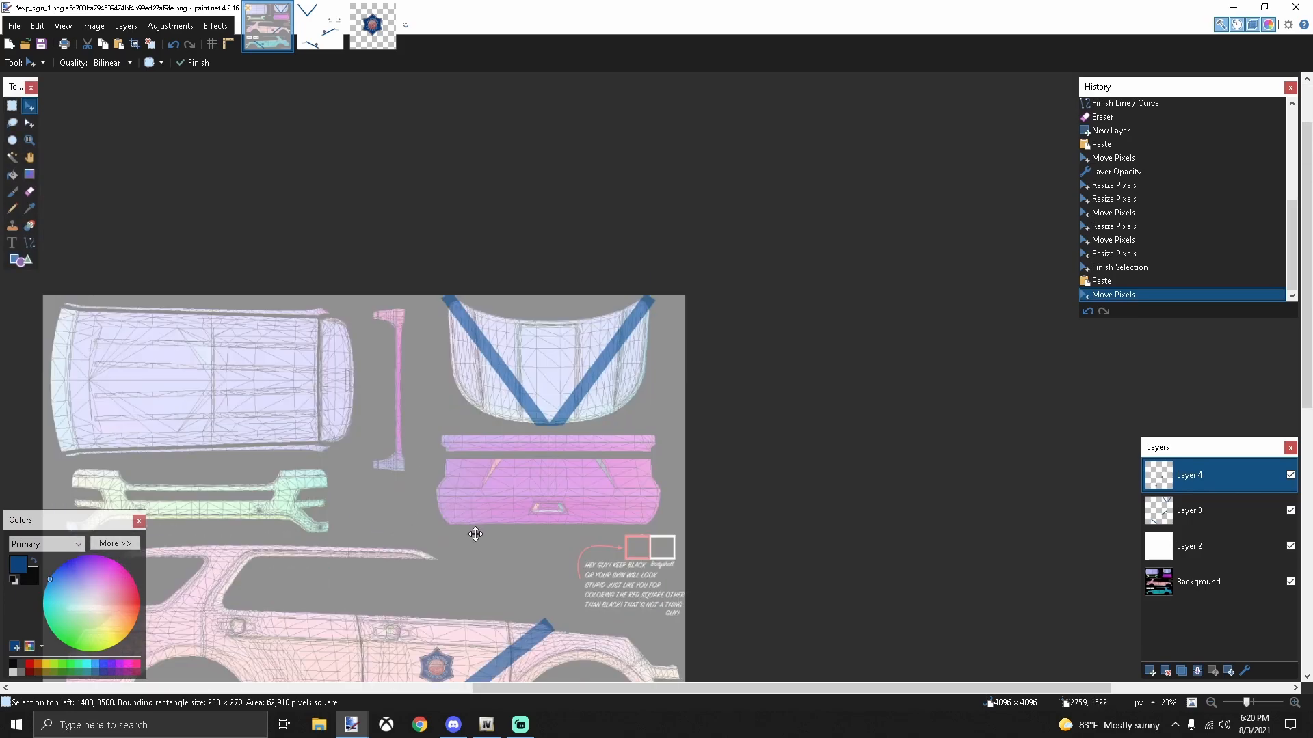
{"action": "key", "text": "ctrl+v"}
{"action": "scroll", "coordinate": [420, 583], "scroll_direction": "down", "scroll_amount": 1}
{"action": "left_click_drag", "start_coordinate": [475, 625], "coordinate": [526, 472]}
{"action": "scroll", "coordinate": [503, 471], "scroll_direction": "up", "scroll_amount": 4}
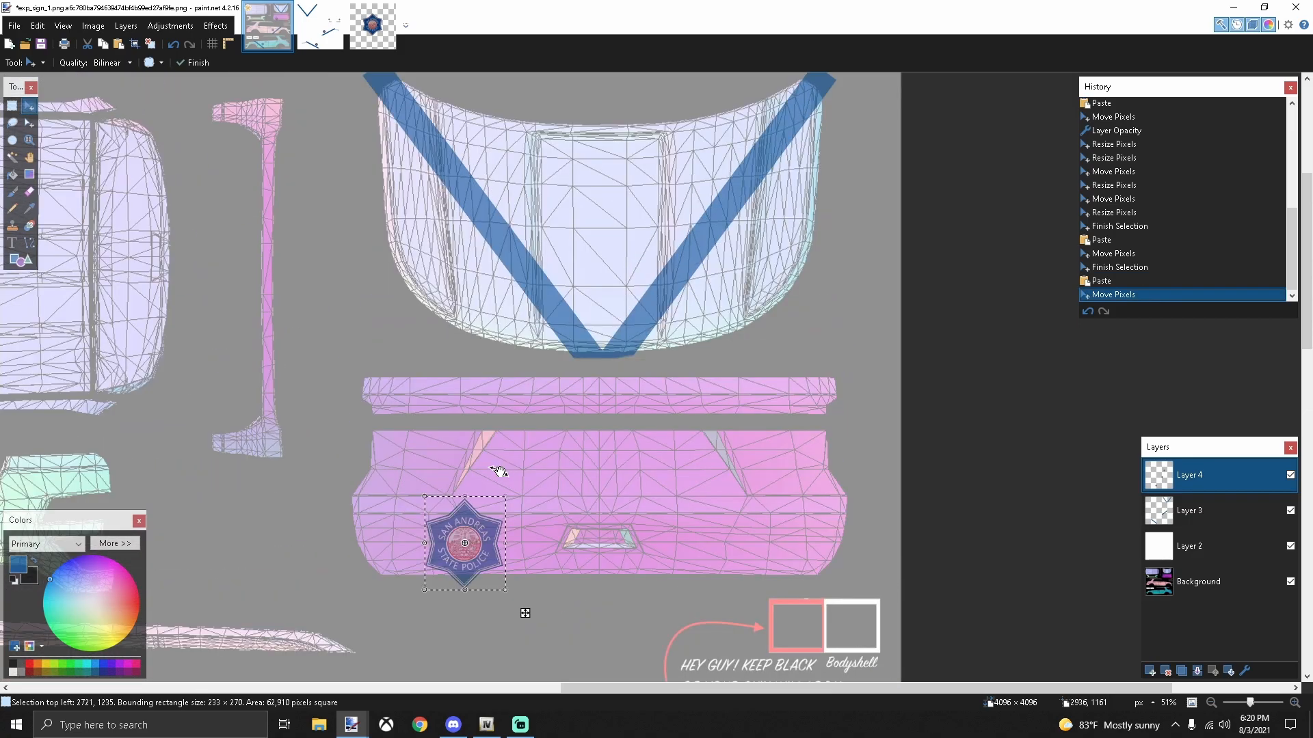
Step: Shrink the tailgate badge to about 112 × 128 px, place one in each upper corner of the tailgate, and deselect
{"action": "scroll", "coordinate": [499, 472], "scroll_direction": "up", "scroll_amount": 2}
{"action": "left_click_drag", "start_coordinate": [510, 623], "coordinate": [940, 487]}
{"action": "key", "text": "ctrl+v"}
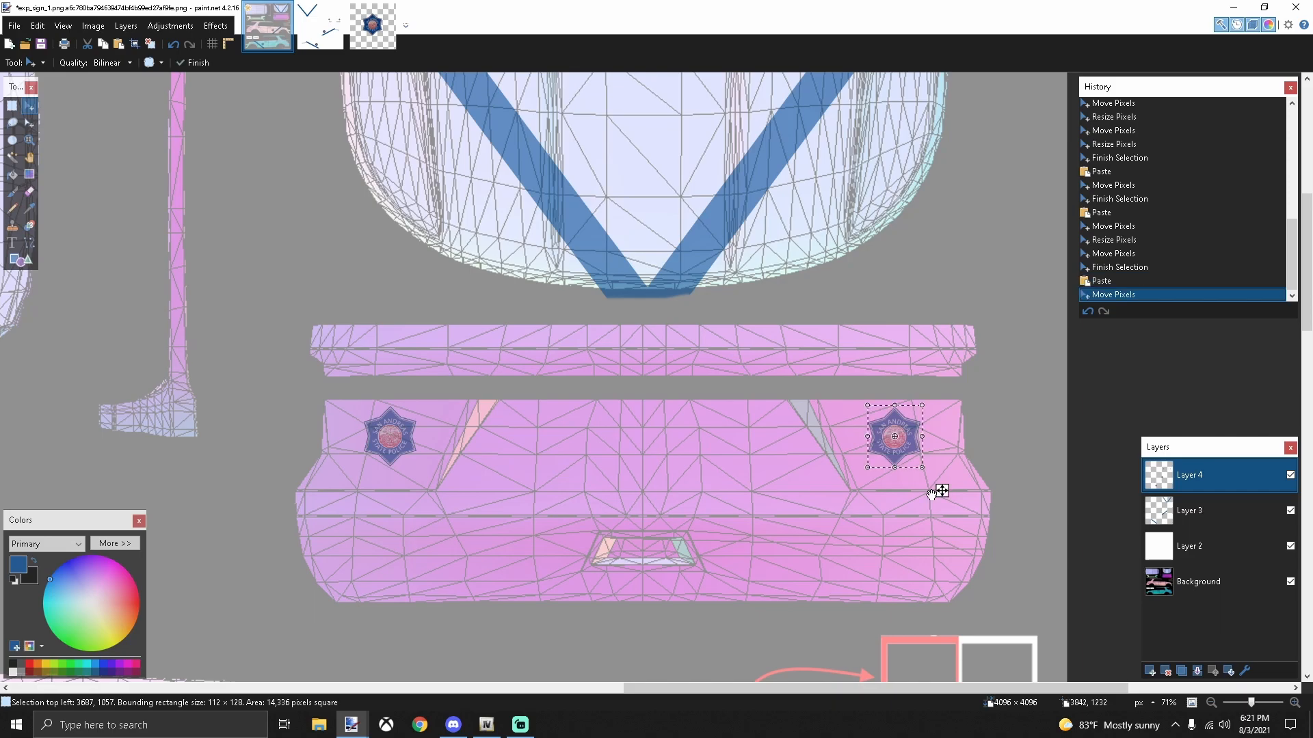
{"action": "scroll", "coordinate": [656, 498], "scroll_direction": "down", "scroll_amount": 3}
{"action": "scroll", "coordinate": [654, 507], "scroll_direction": "down", "scroll_amount": 1}
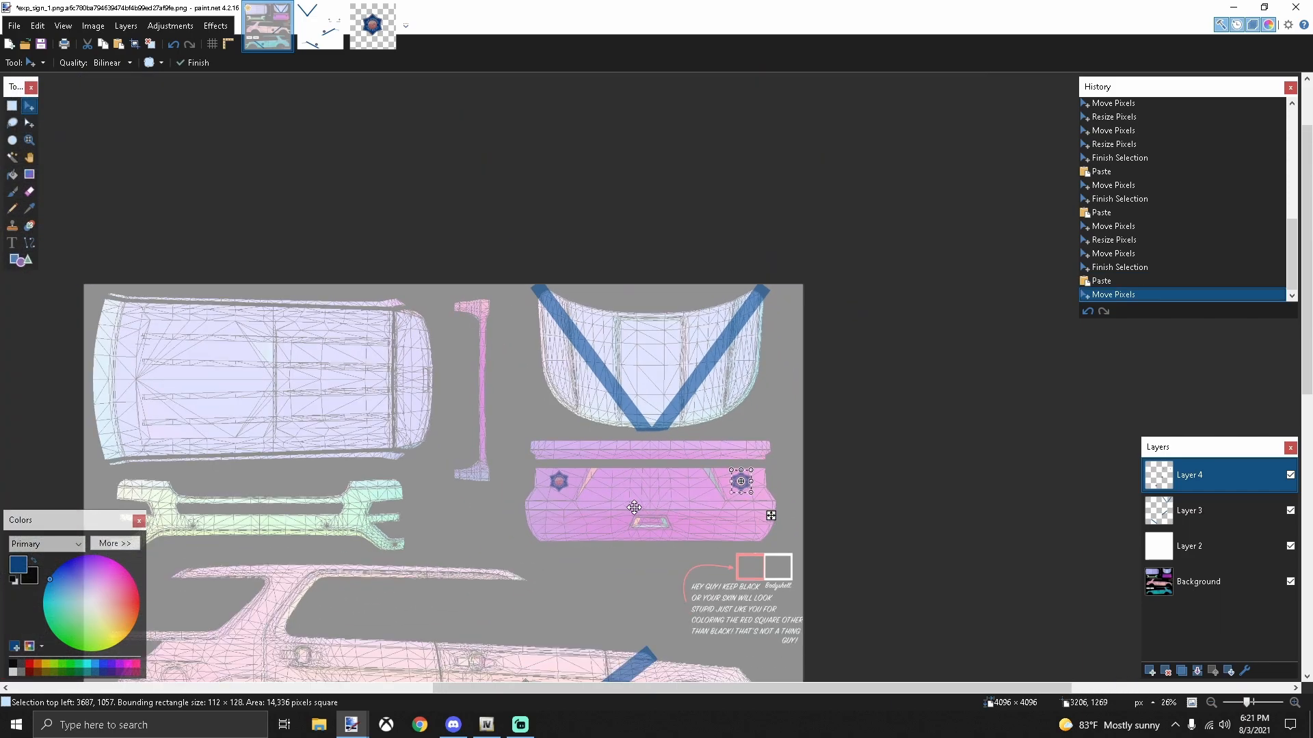
{"action": "scroll", "coordinate": [683, 506], "scroll_direction": "down", "scroll_amount": 3}
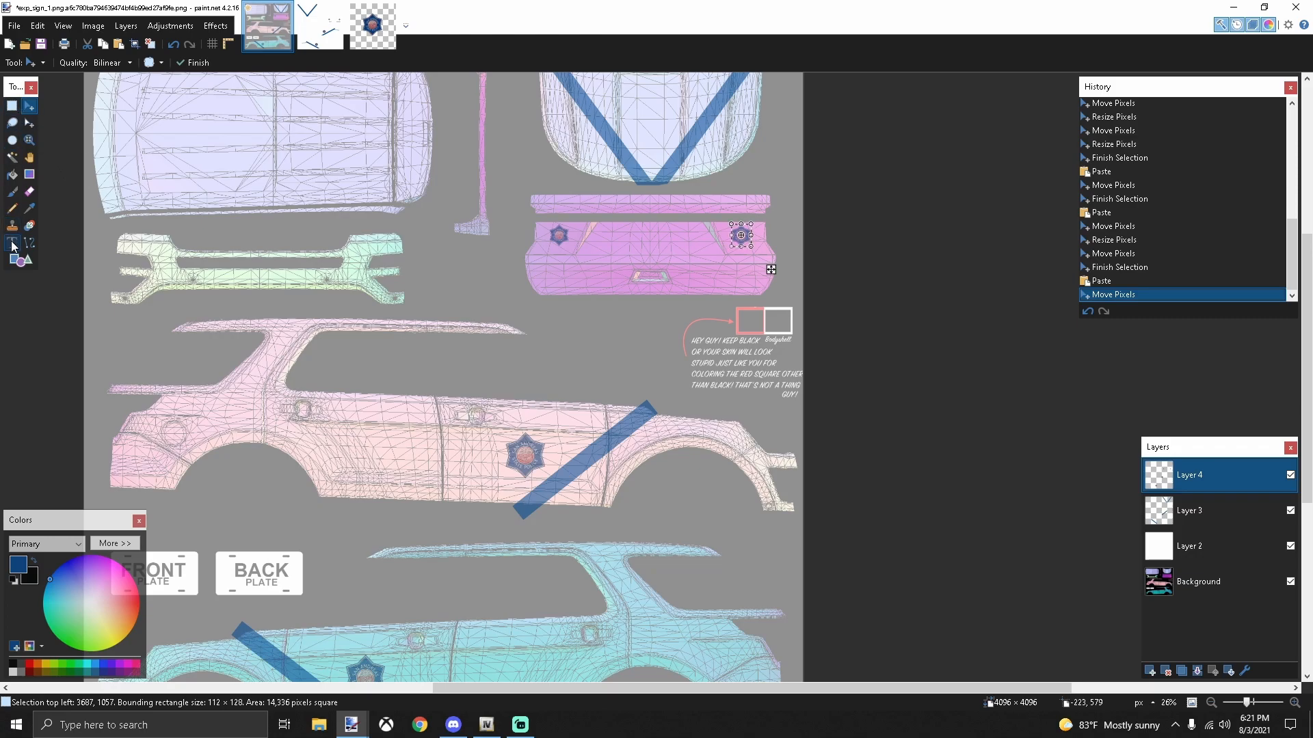
{"action": "left_click", "coordinate": [12, 107]}
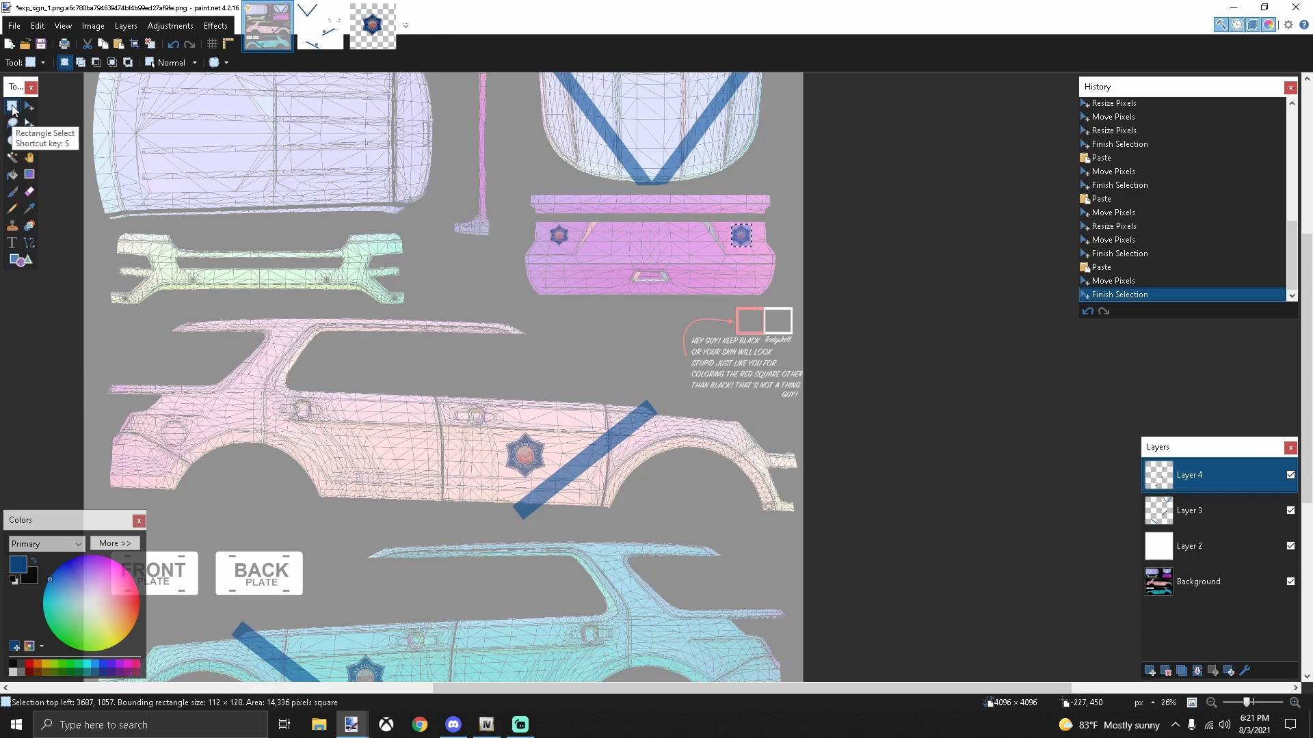
{"action": "left_click", "coordinate": [607, 339]}
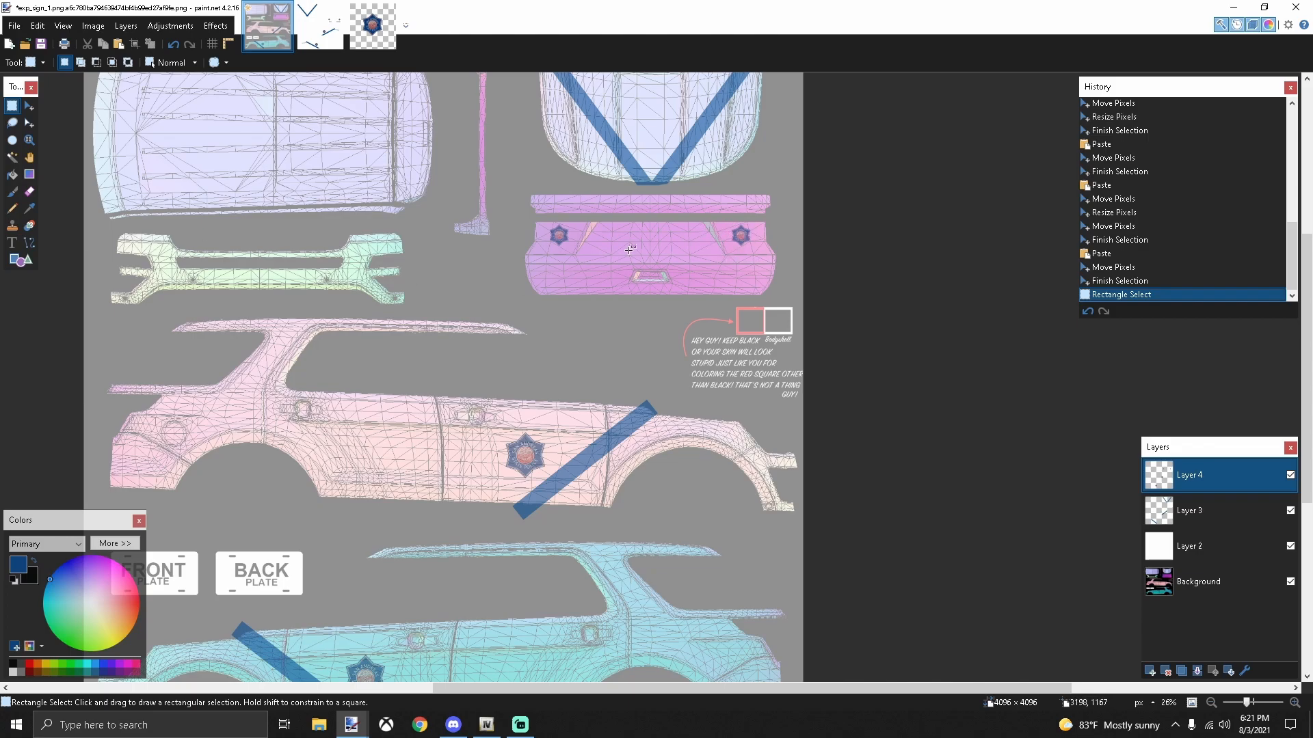
Step: Add the text STATE TROOPER in Calibri inside the window area of the upper side view
{"action": "left_click", "coordinate": [11, 242]}
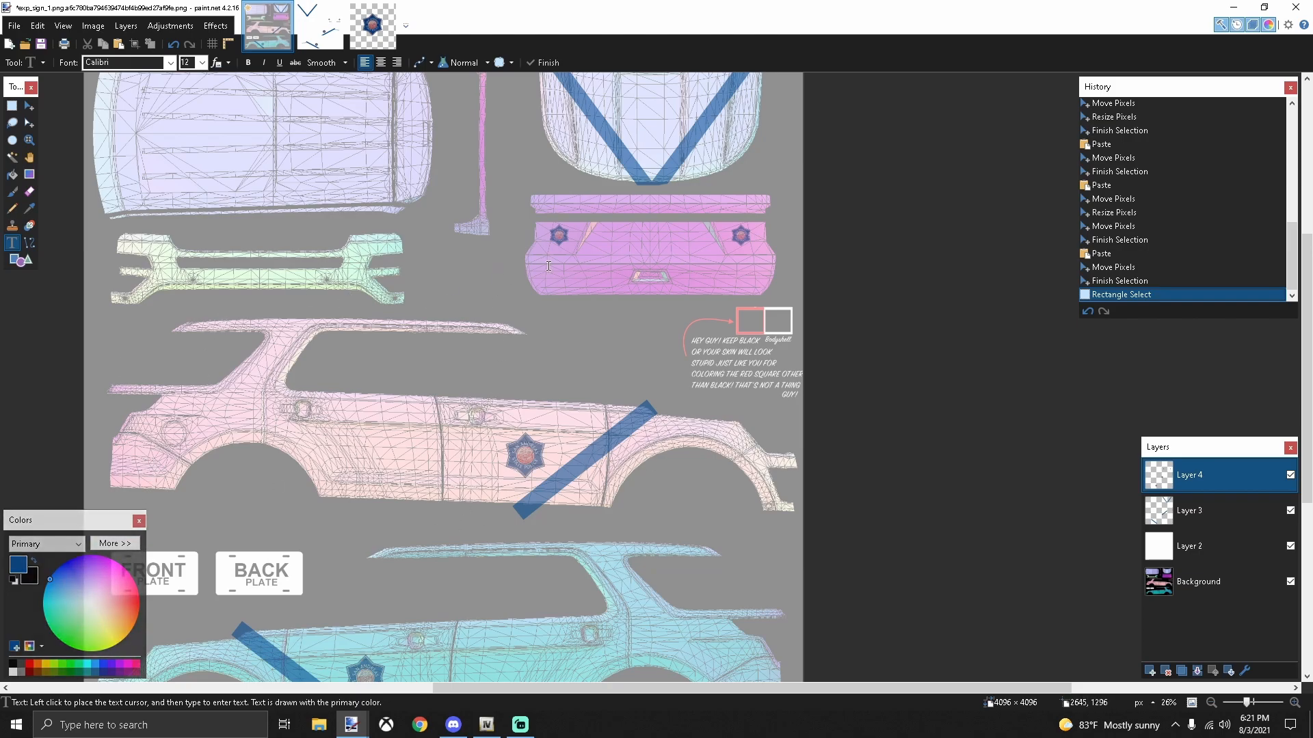
{"action": "left_click", "coordinate": [427, 358]}
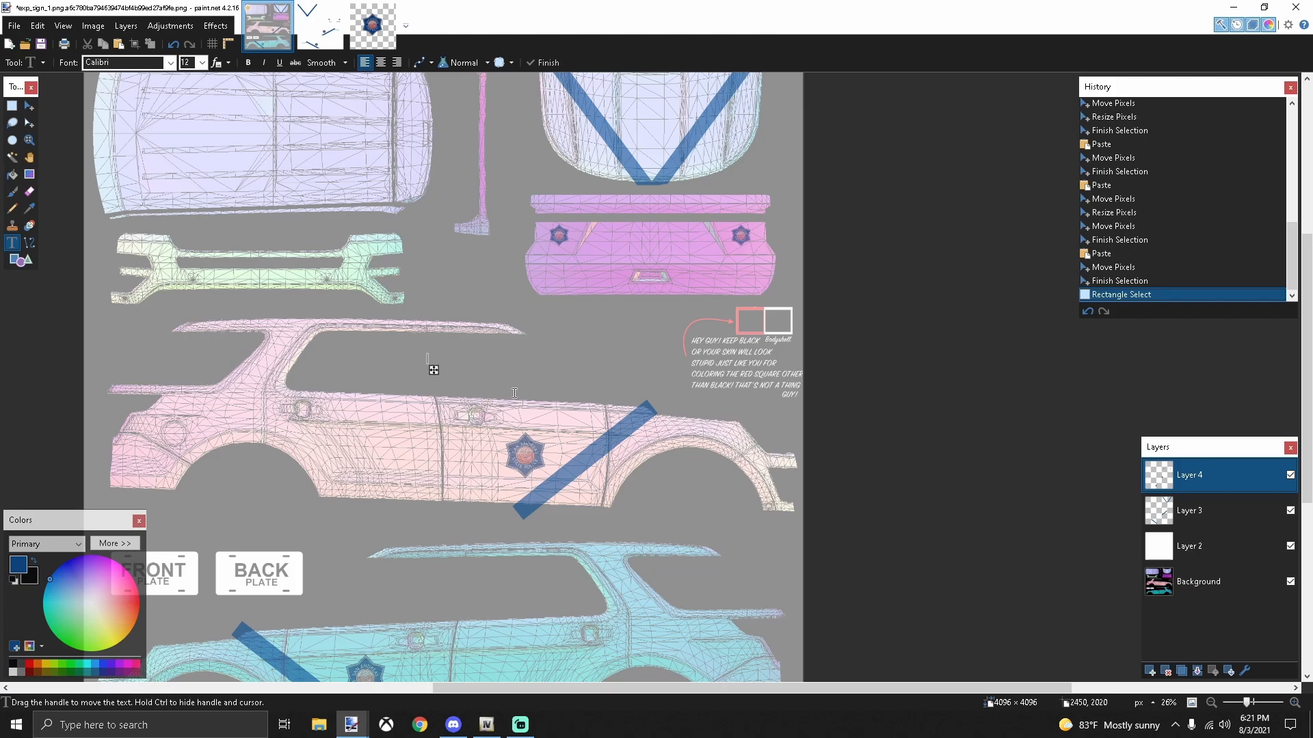
{"action": "type", "text": "Sta"}
{"action": "key", "text": "BackSpace"}
{"action": "key", "text": "BackSpace"}
{"action": "key", "text": "BackSpace"}
{"action": "type", "text": "ATI"}
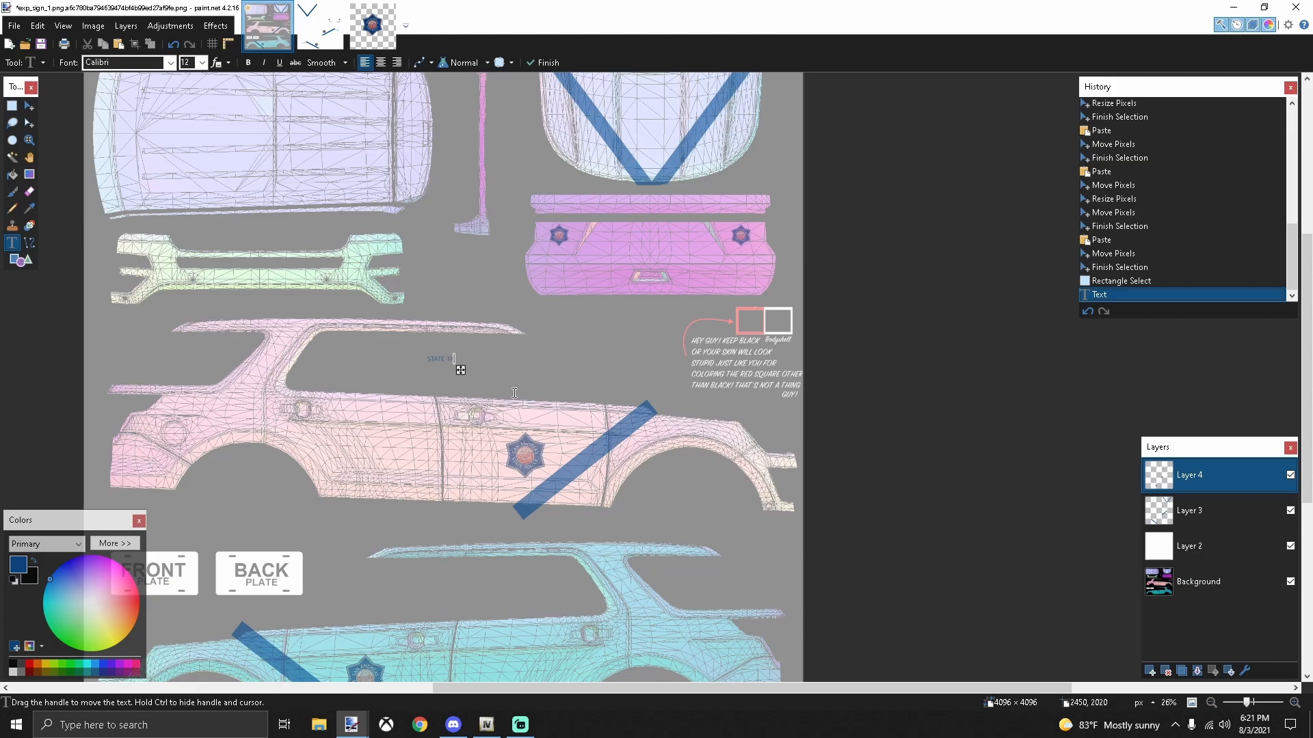
{"action": "type", "text": "PE"}
Step: Make the STATE TROOPER text bold at size 18 and move it onto the upper side view's front fender, beside the diagonal stripe
{"action": "left_click", "coordinate": [248, 63]}
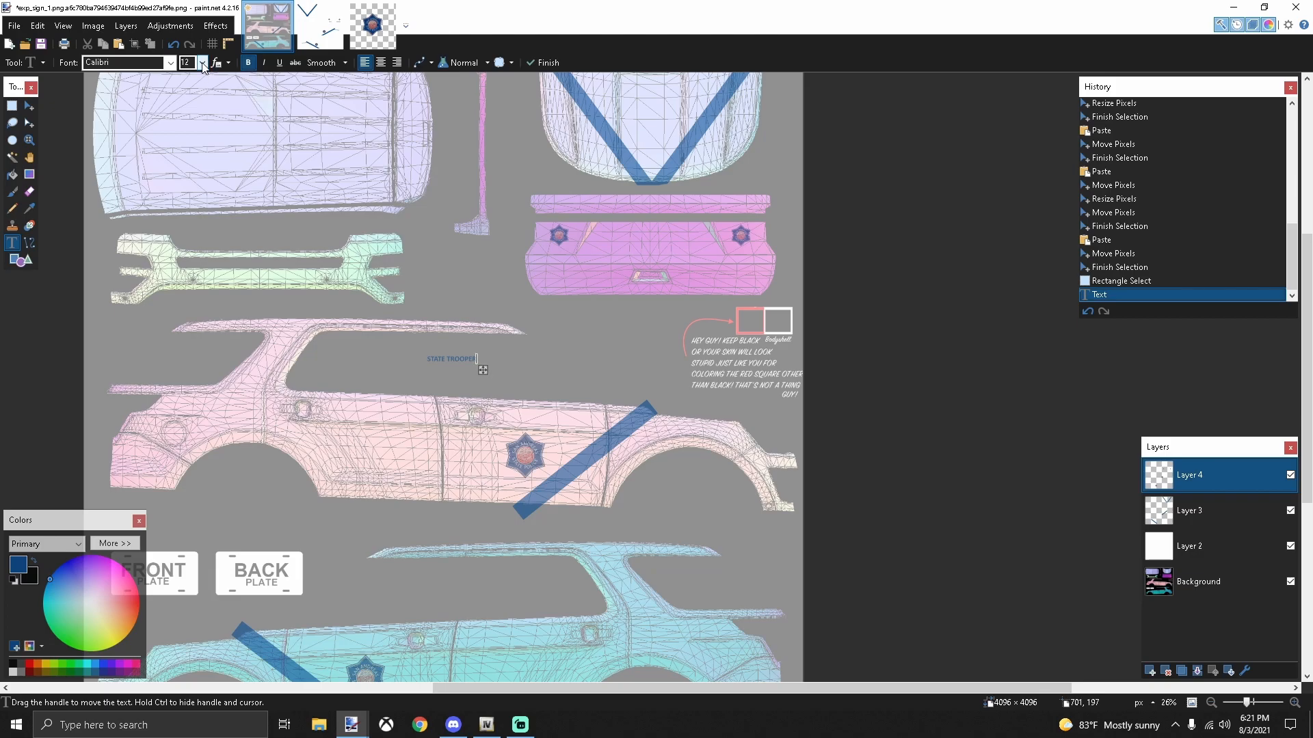
{"action": "left_click", "coordinate": [203, 63]}
{"action": "left_click", "coordinate": [194, 202]}
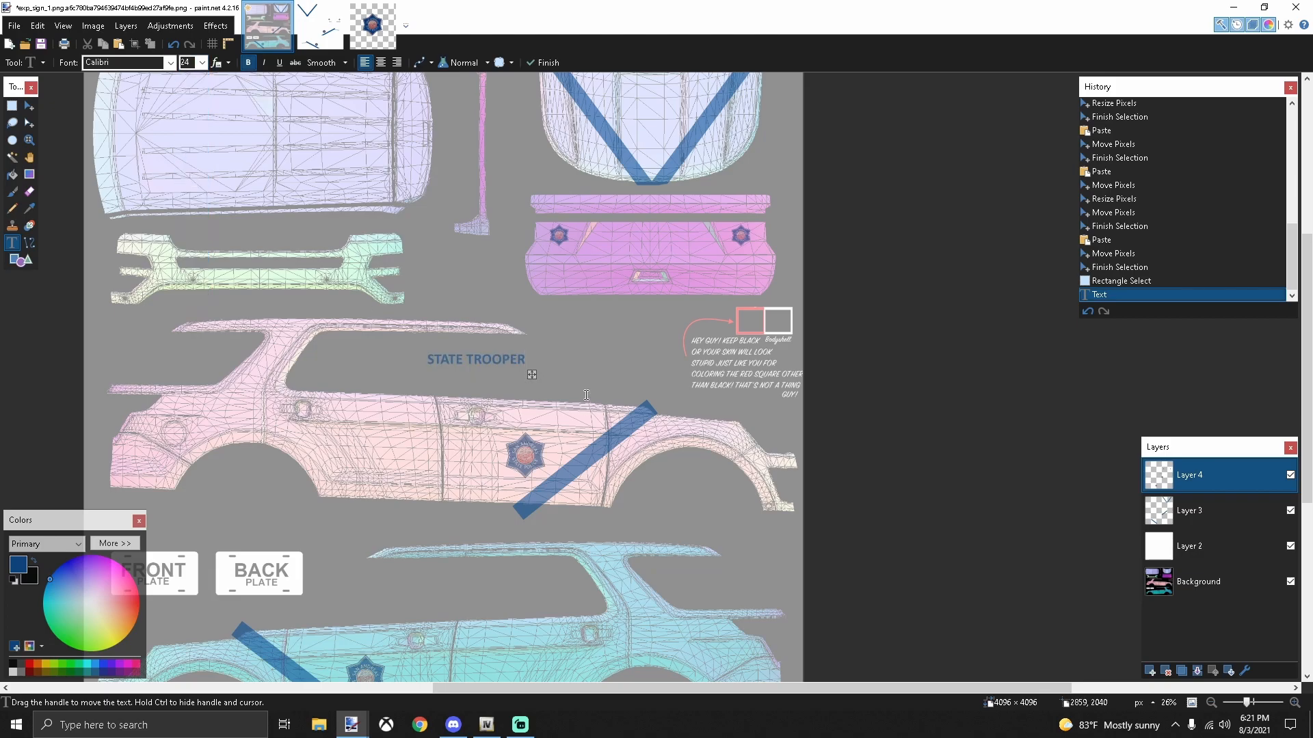
{"action": "left_click", "coordinate": [202, 63]}
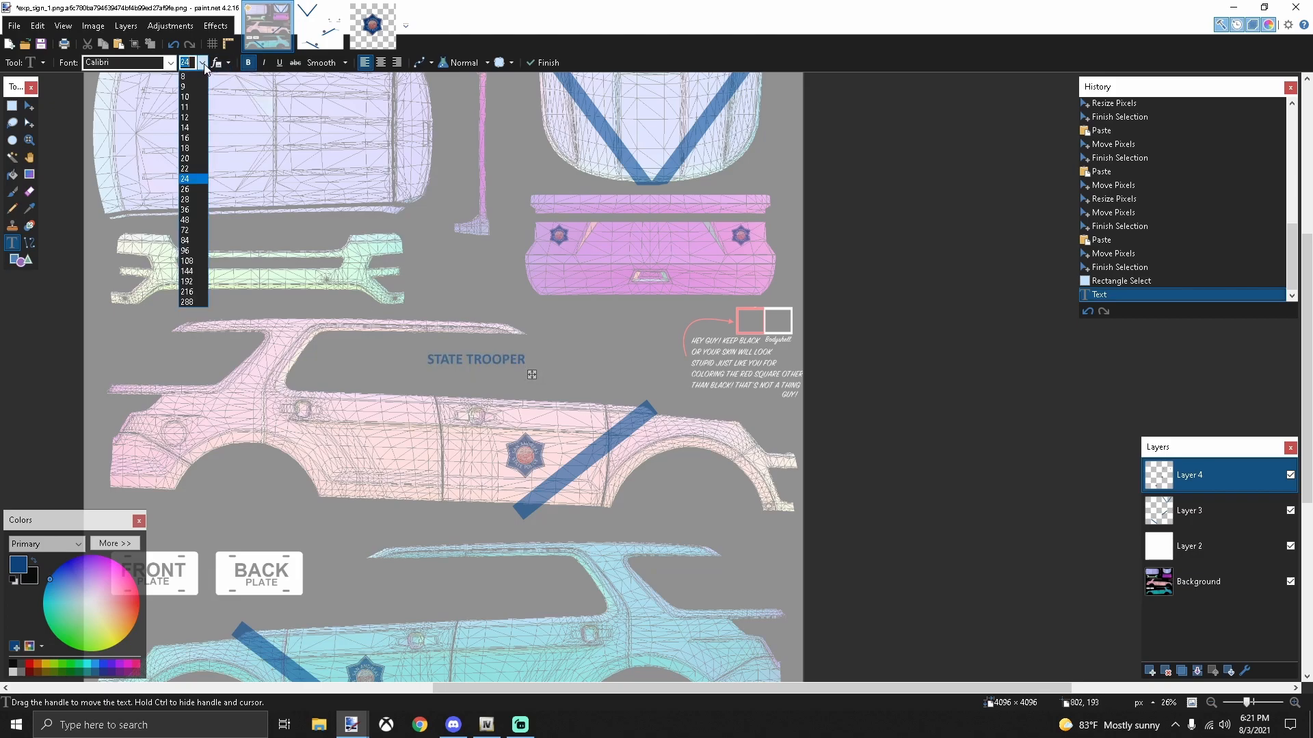
{"action": "left_click", "coordinate": [191, 147]}
{"action": "left_click_drag", "start_coordinate": [506, 370], "coordinate": [736, 446]}
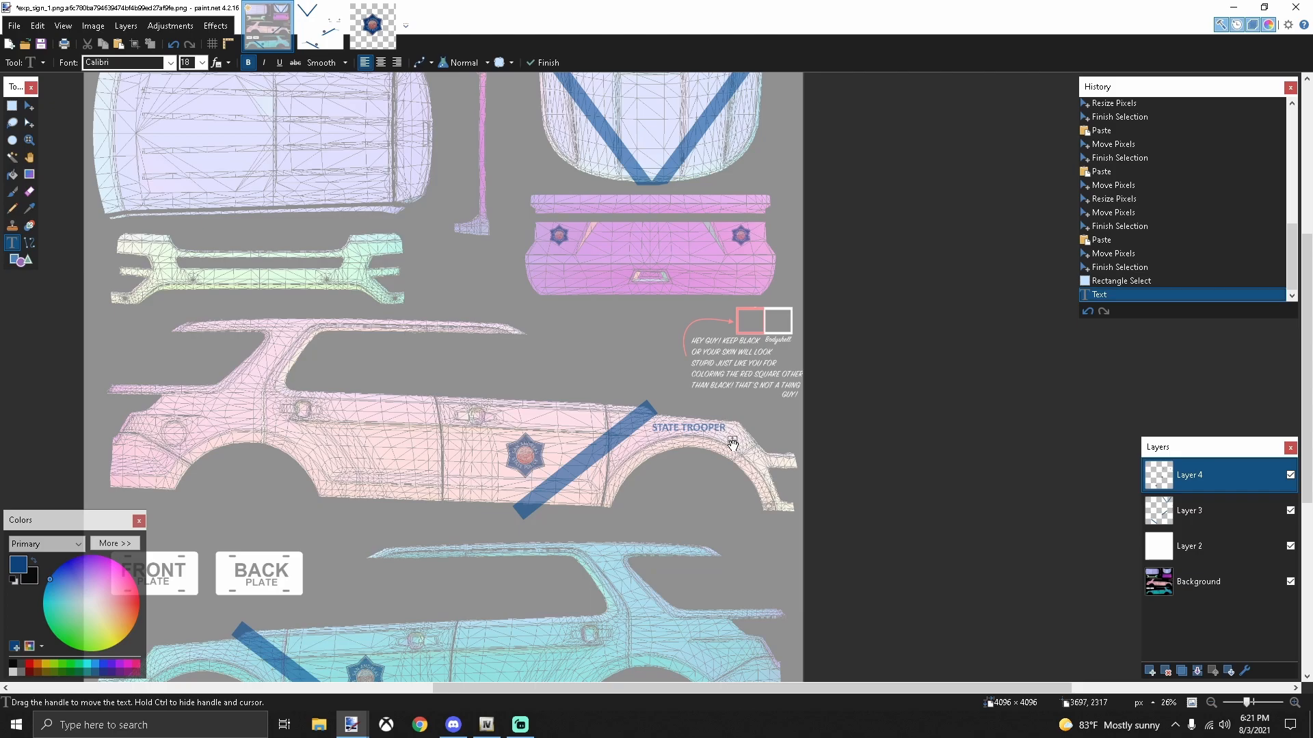
Step: Duplicate the STATE TROOPER lettering and bring the copy to the top edge of the lower side view's front door
{"action": "left_click", "coordinate": [11, 106]}
{"action": "scroll", "coordinate": [693, 448], "scroll_direction": "up", "scroll_amount": 2}
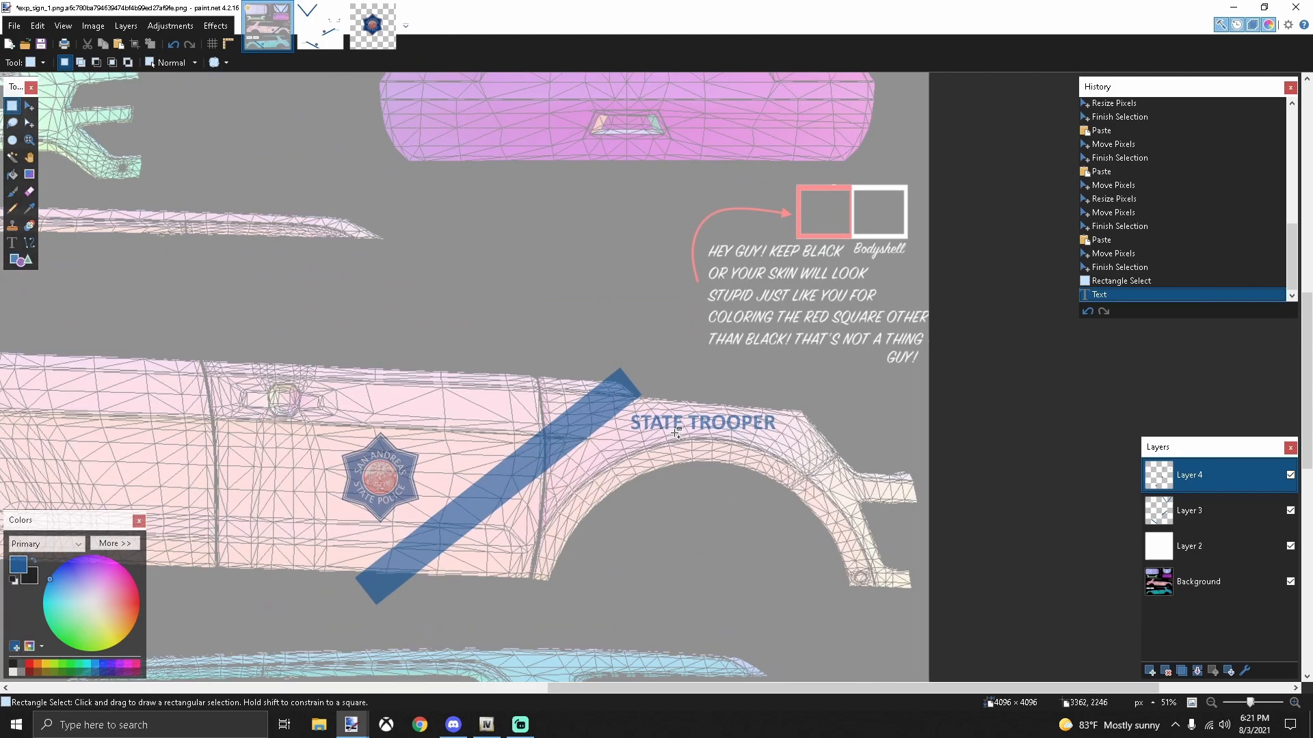
{"action": "left_click_drag", "start_coordinate": [630, 413], "coordinate": [779, 430]}
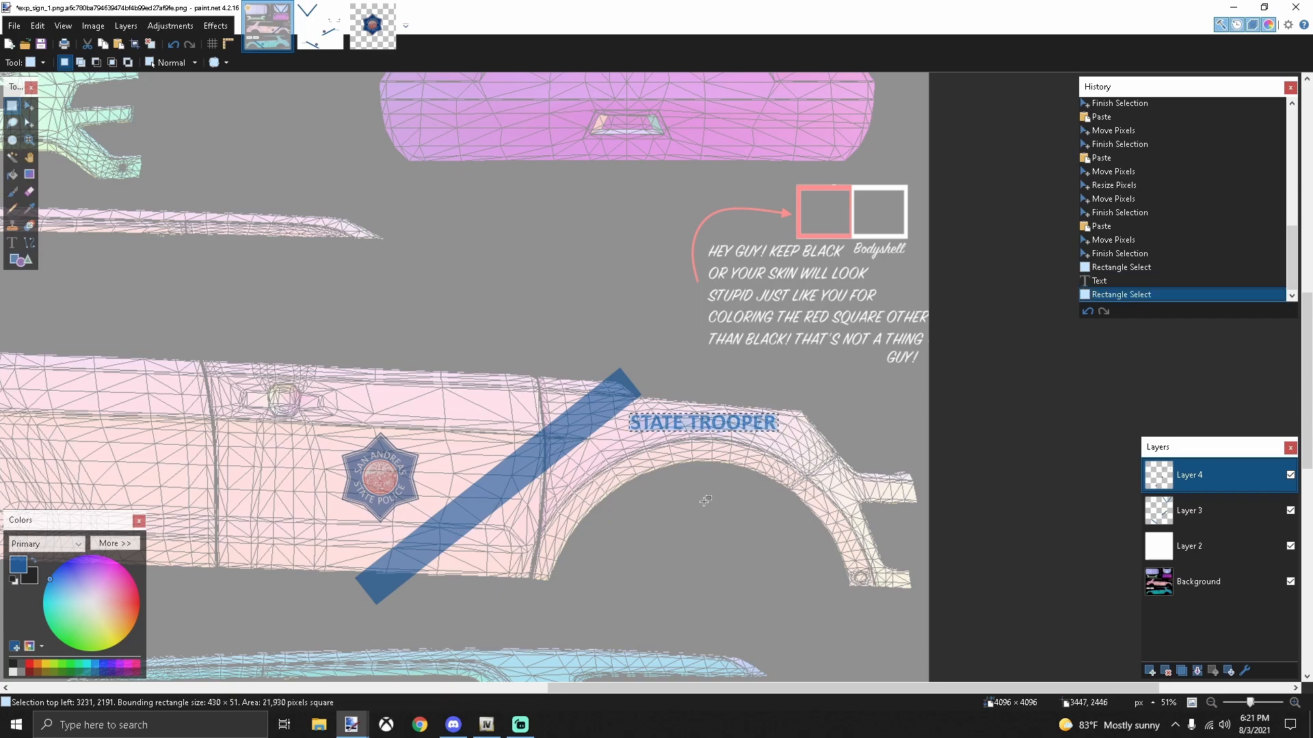
{"action": "key", "text": "ctrl+c"}
{"action": "key", "text": "ctrl+v"}
{"action": "left_click_drag", "start_coordinate": [810, 436], "coordinate": [385, 531]}
{"action": "scroll", "coordinate": [673, 518], "scroll_direction": "down", "scroll_amount": 2}
{"action": "left_click_drag", "start_coordinate": [592, 692], "coordinate": [452, 690]}
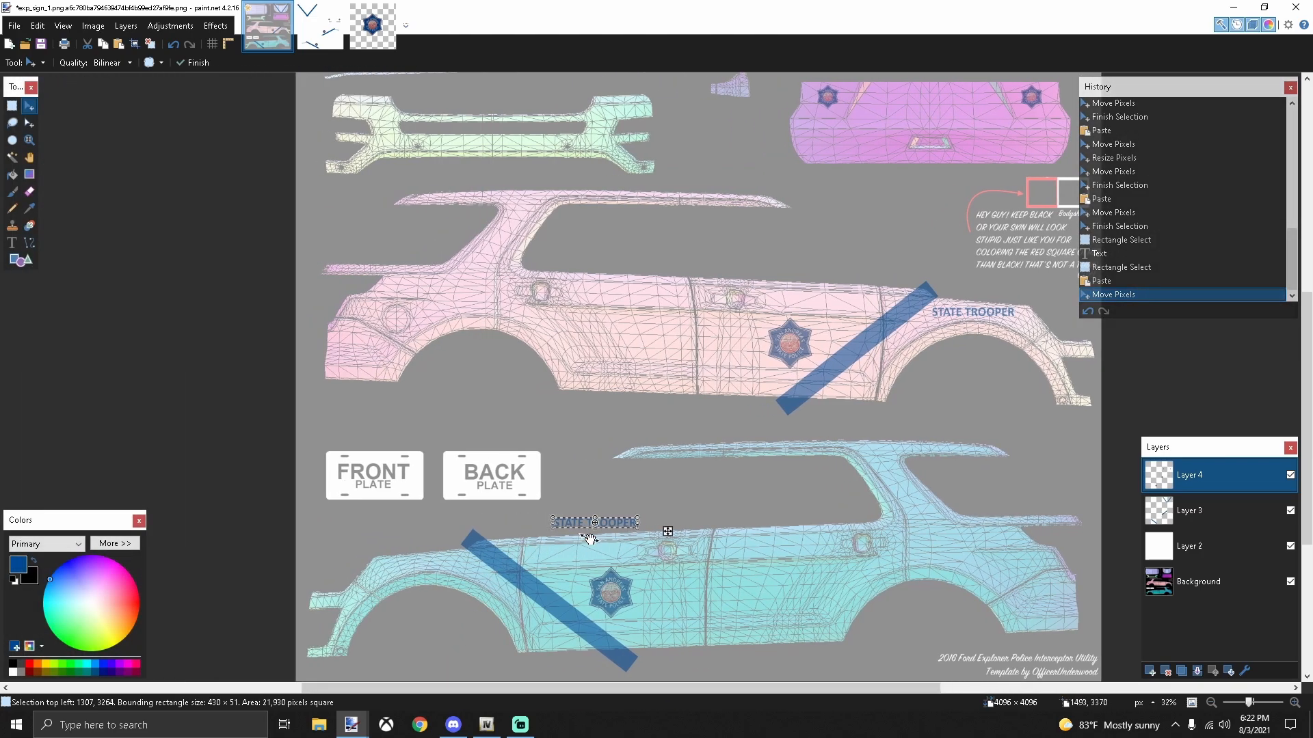
Step: Move the copied STATE TROOPER lettering onto the lower side view's front fender, beside the diagonal stripe, and deselect it
{"action": "scroll", "coordinate": [591, 540], "scroll_direction": "up", "scroll_amount": 2}
{"action": "left_click_drag", "start_coordinate": [686, 527], "coordinate": [463, 584]}
{"action": "scroll", "coordinate": [540, 540], "scroll_direction": "down", "scroll_amount": 3}
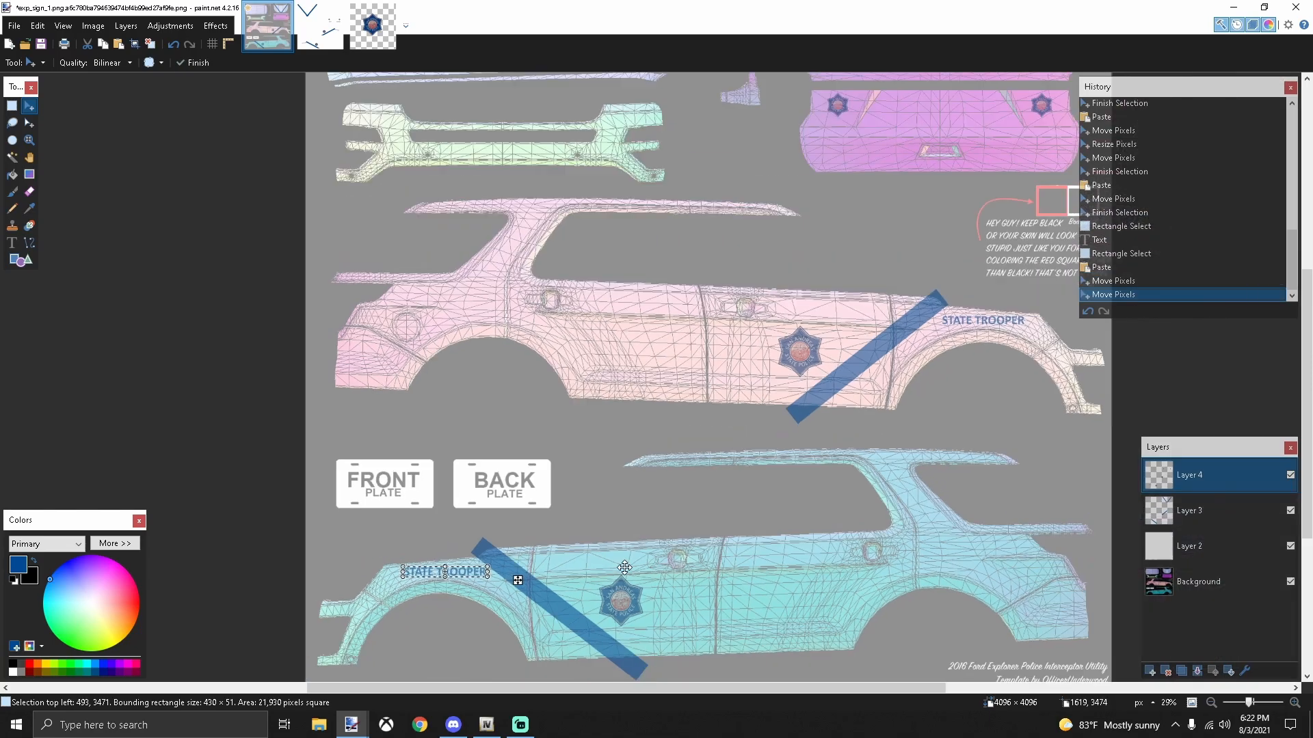
{"action": "scroll", "coordinate": [862, 550], "scroll_direction": "up", "scroll_amount": 4}
{"action": "scroll", "coordinate": [798, 531], "scroll_direction": "up", "scroll_amount": 2}
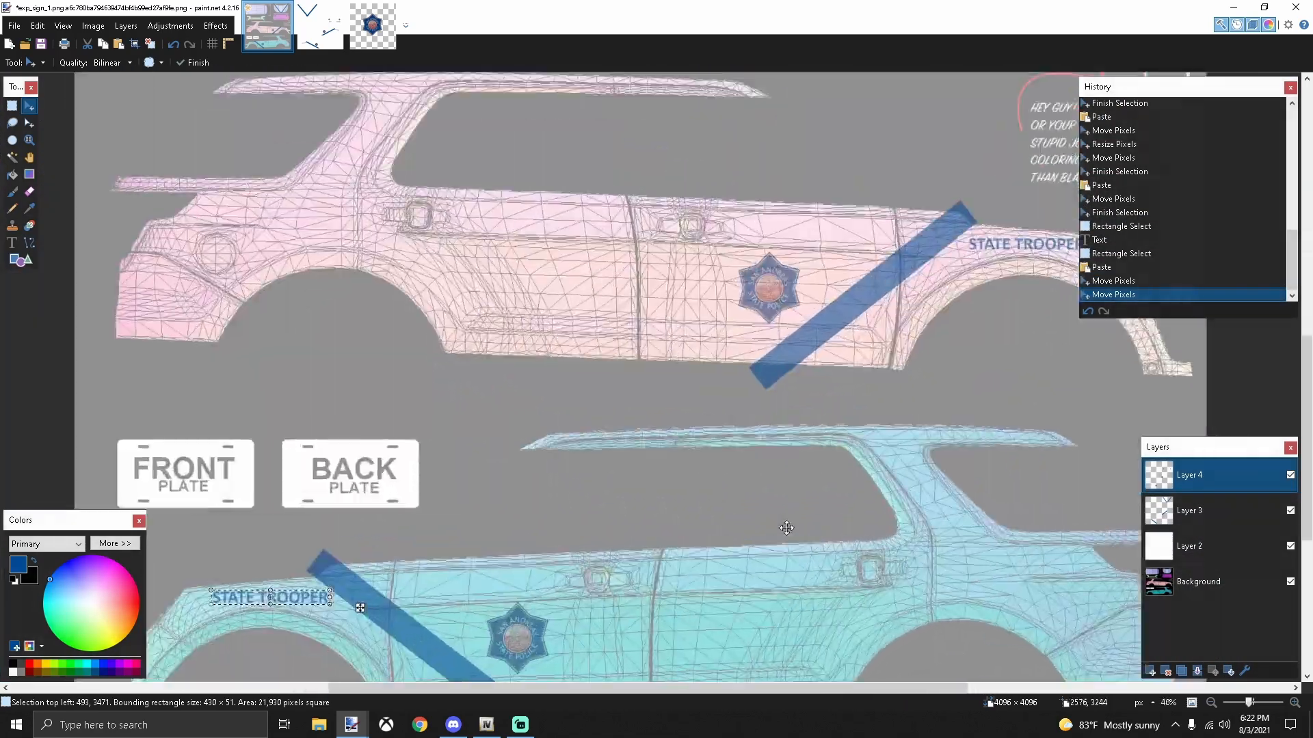
{"action": "scroll", "coordinate": [703, 528], "scroll_direction": "down", "scroll_amount": 4}
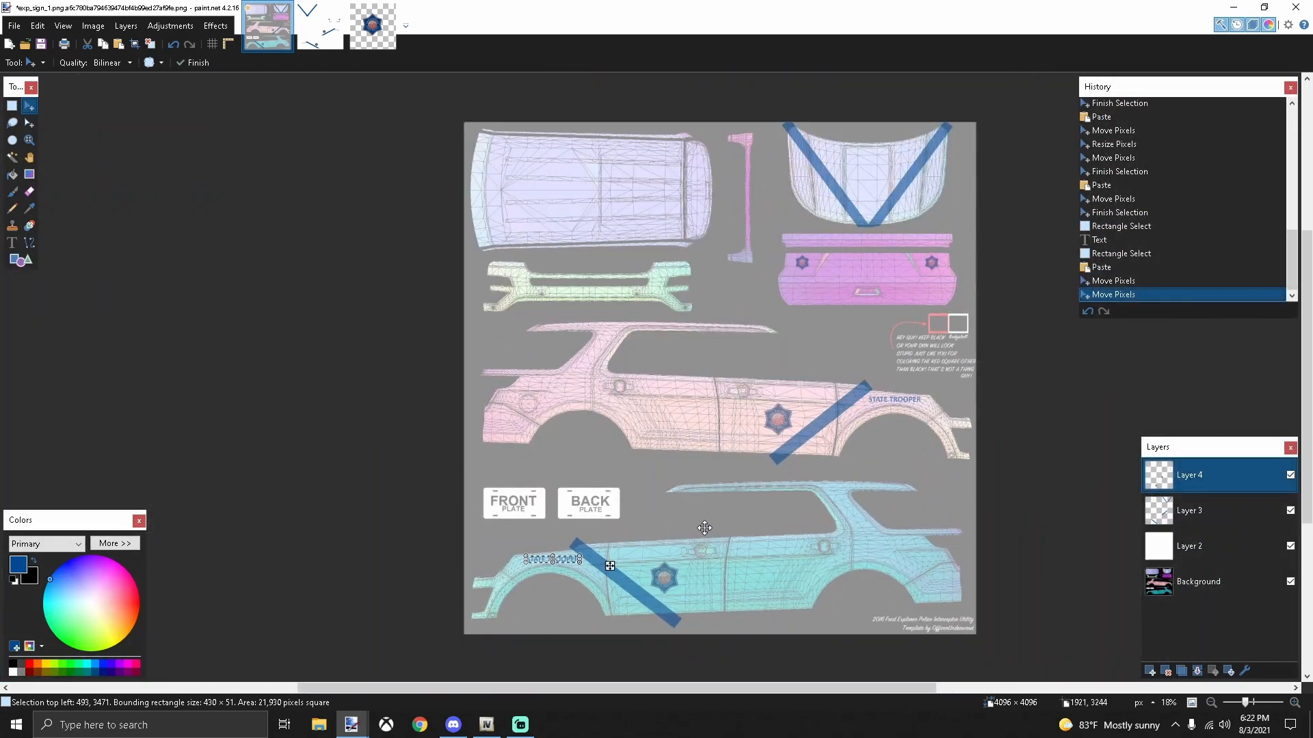
{"action": "left_click_drag", "start_coordinate": [608, 689], "coordinate": [663, 689]}
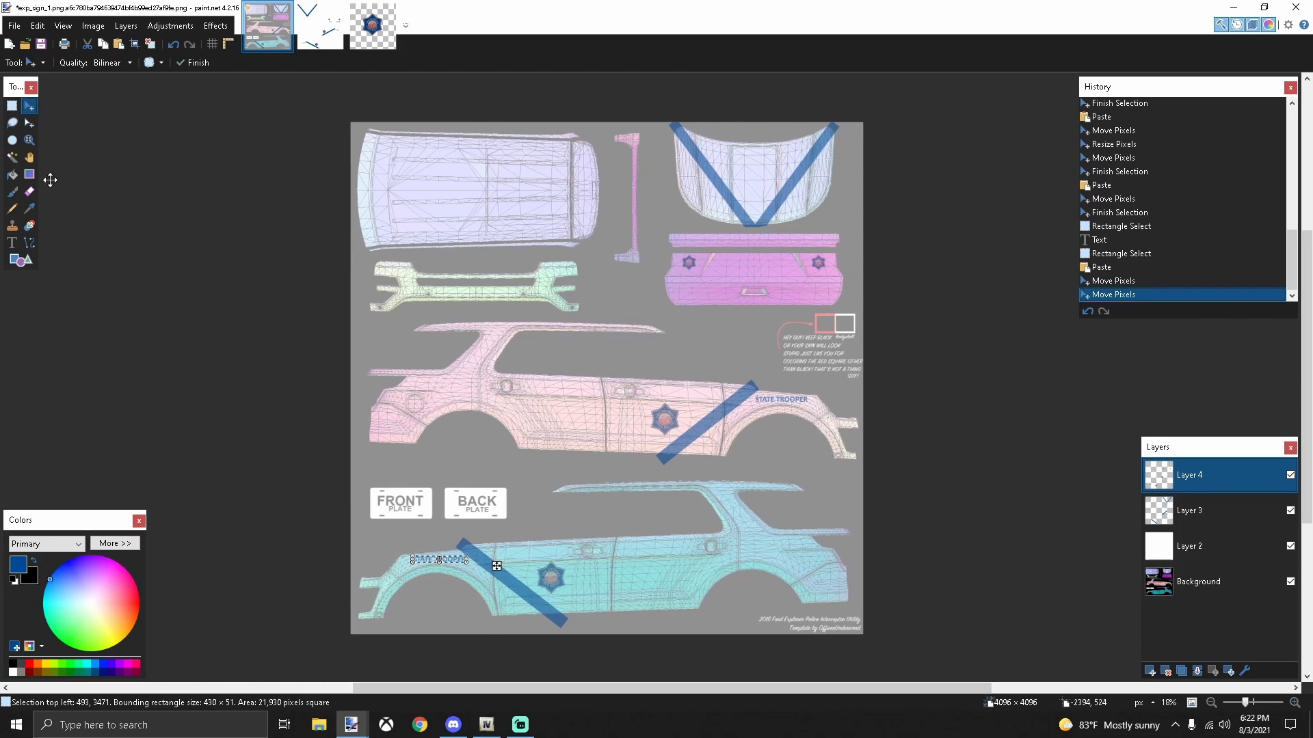
{"action": "left_click", "coordinate": [11, 106]}
{"action": "left_click", "coordinate": [220, 194]}
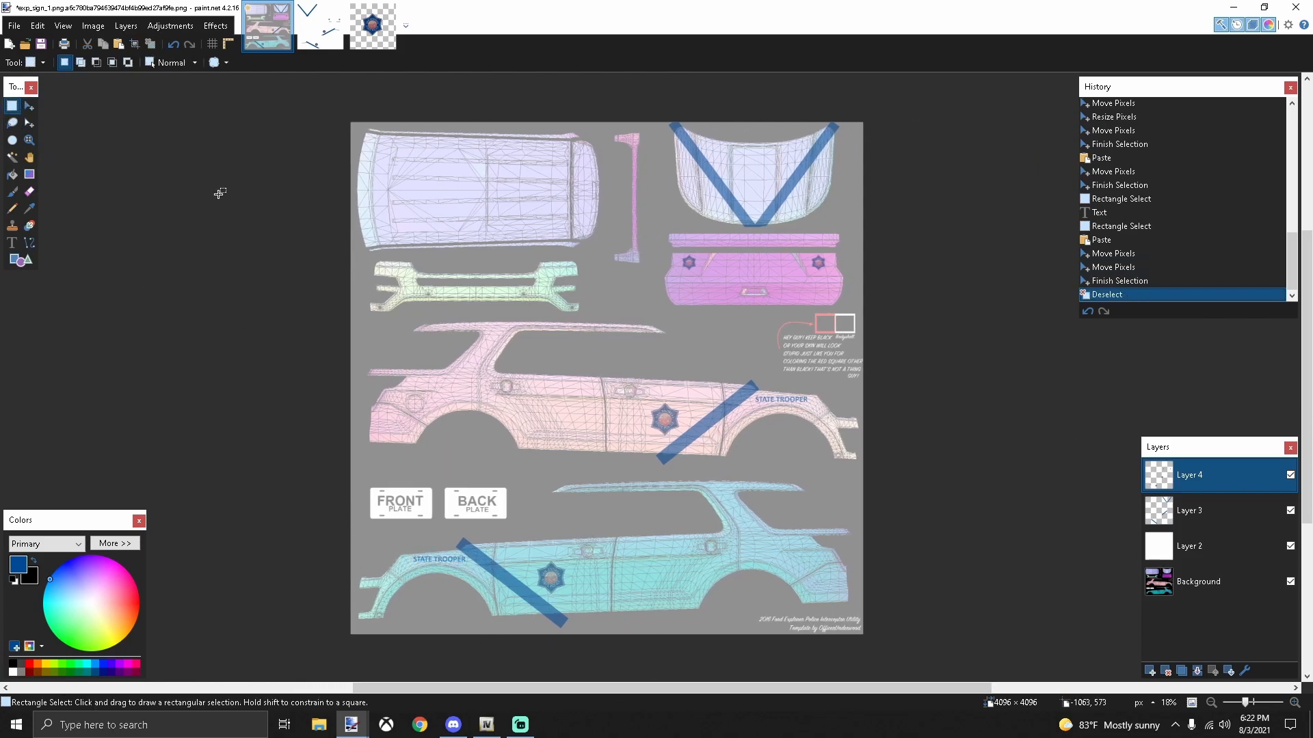
Step: Add the bold text STATE at size 22 on the left half of the strip above the tailgate
{"action": "left_click", "coordinate": [691, 240]}
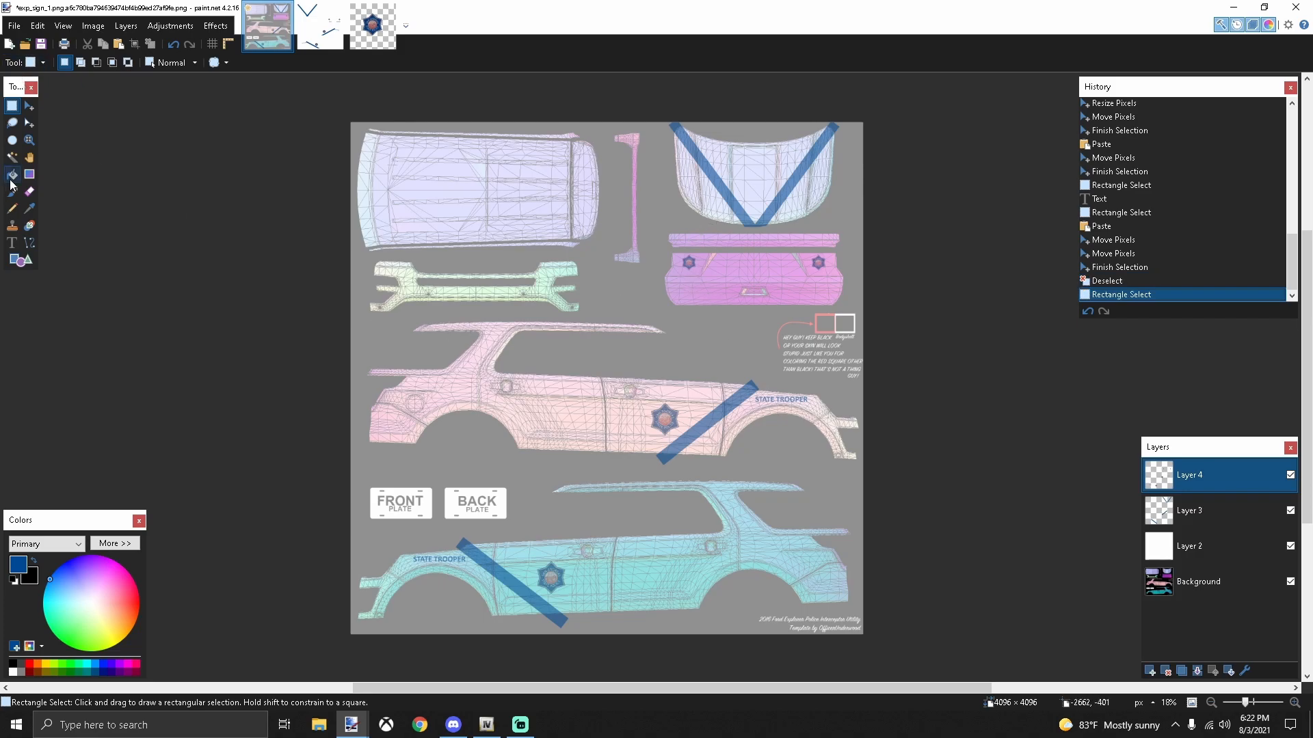
{"action": "left_click", "coordinate": [12, 243]}
{"action": "left_click", "coordinate": [690, 241]}
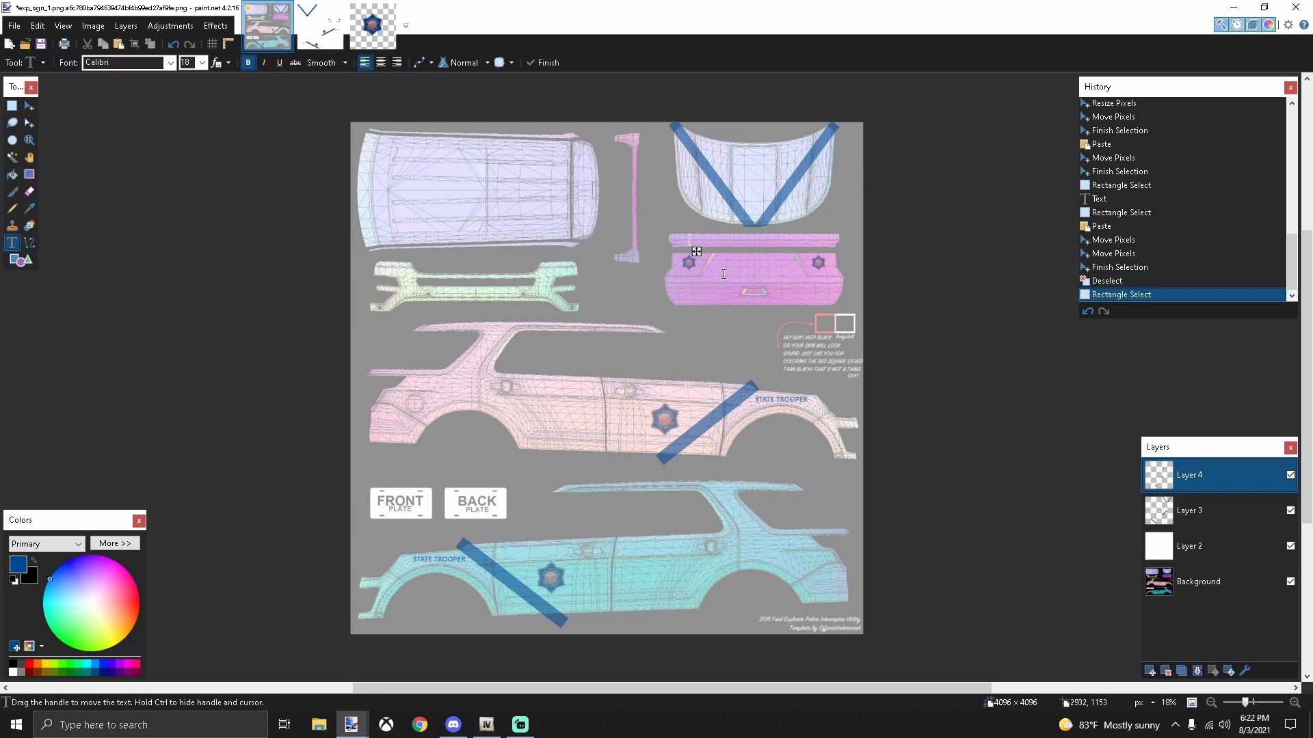
{"action": "type", "text": "STATE"}
{"action": "left_click", "coordinate": [202, 62]}
{"action": "left_click", "coordinate": [185, 168]}
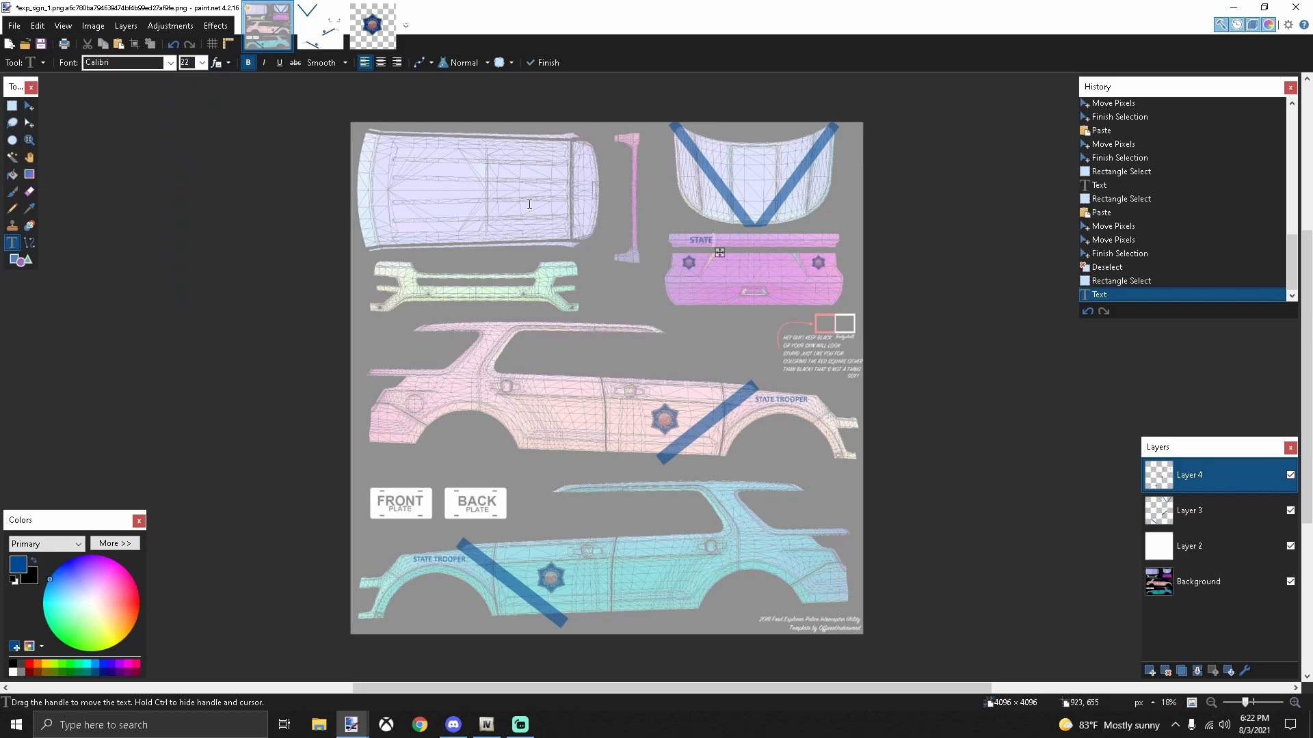
{"action": "scroll", "coordinate": [714, 239], "scroll_direction": "up", "scroll_amount": 4}
{"action": "left_click_drag", "start_coordinate": [706, 264], "coordinate": [749, 265]}
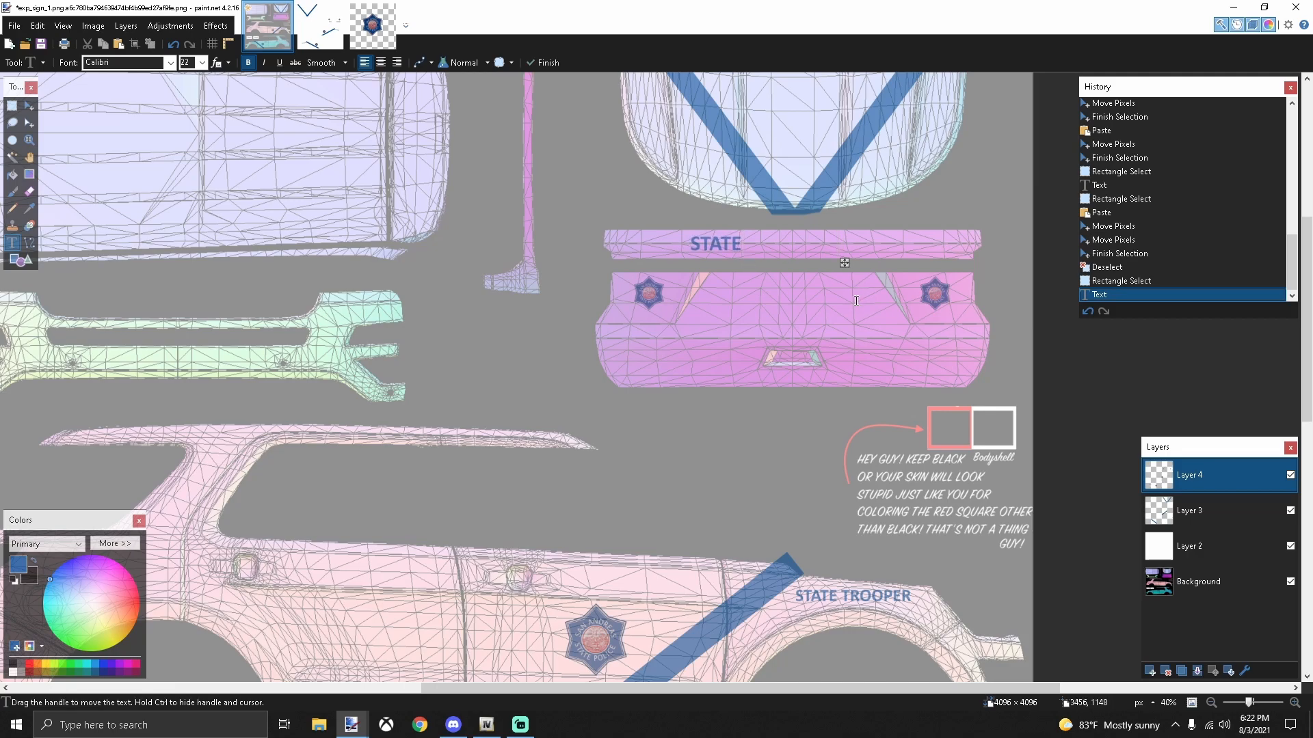
Step: Add the text TROOPER on the right half of the strip above the tailgate, level with STATE
{"action": "type", "text": "TROOPER"}
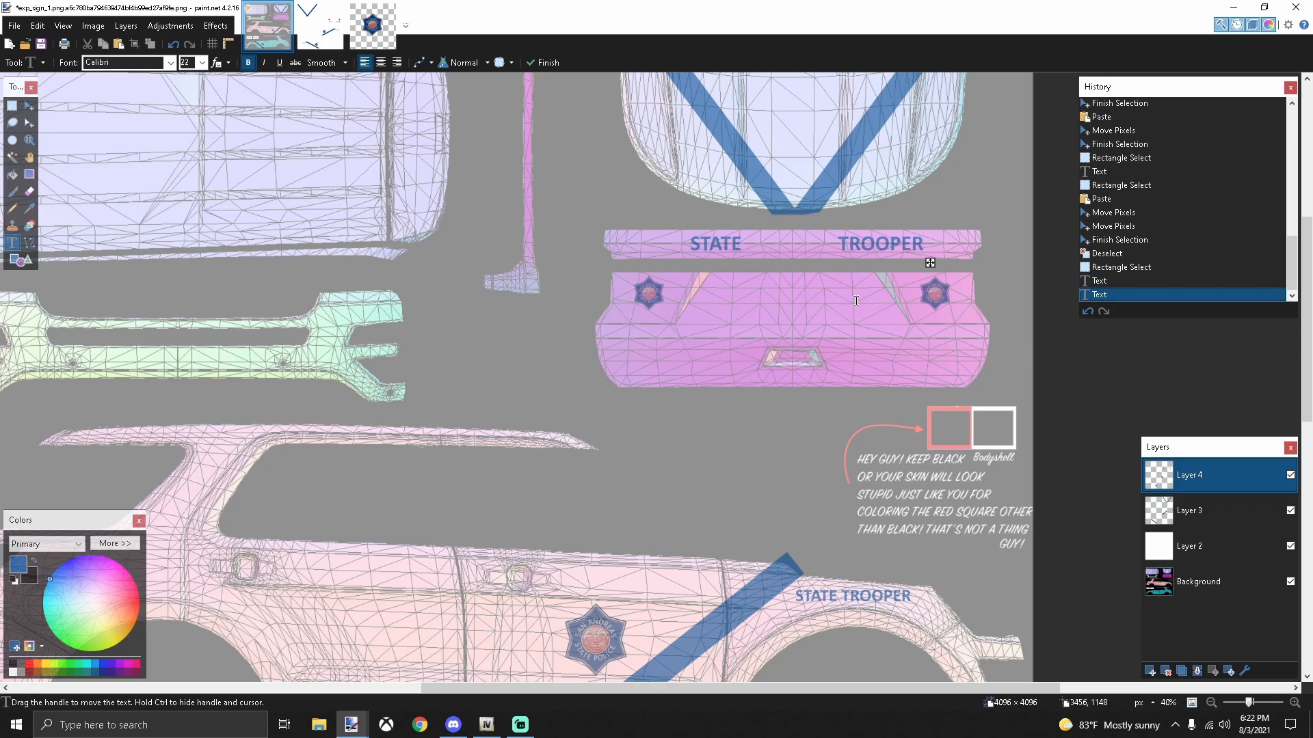
{"action": "left_click_drag", "start_coordinate": [931, 268], "coordinate": [931, 267]}
{"action": "left_click", "coordinate": [776, 243]}
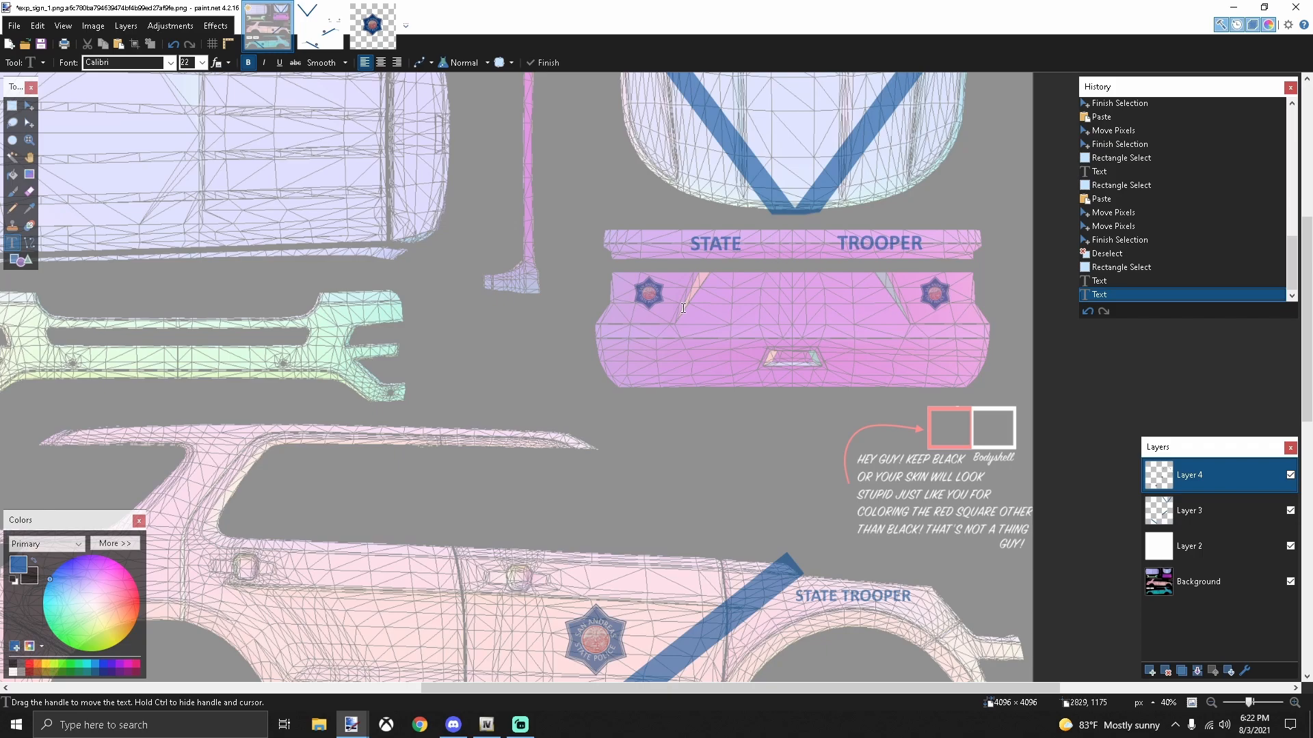
{"action": "scroll", "coordinate": [683, 308], "scroll_direction": "down", "scroll_amount": 3}
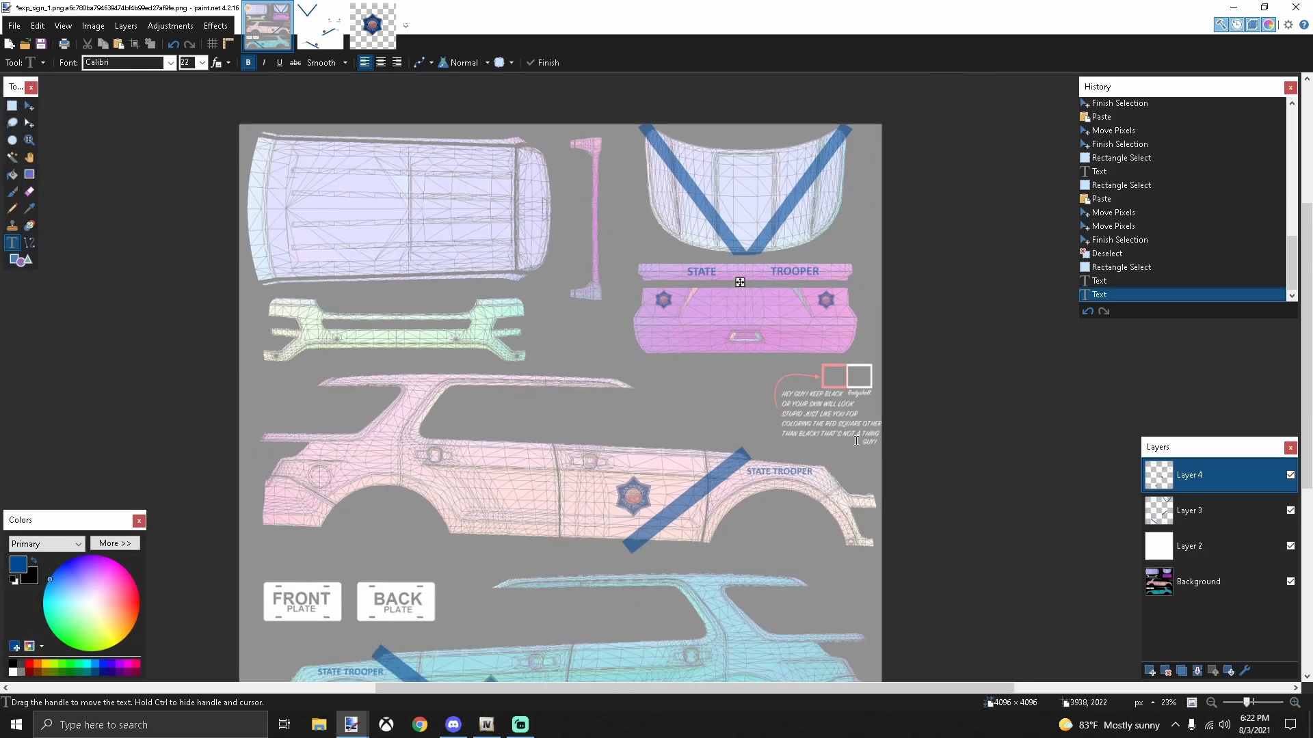
Step: Erase the area of Layer 2 that covers the red-bordered square beside the Bodyshell square
{"action": "left_click", "coordinate": [1204, 546]}
{"action": "left_click", "coordinate": [12, 105]}
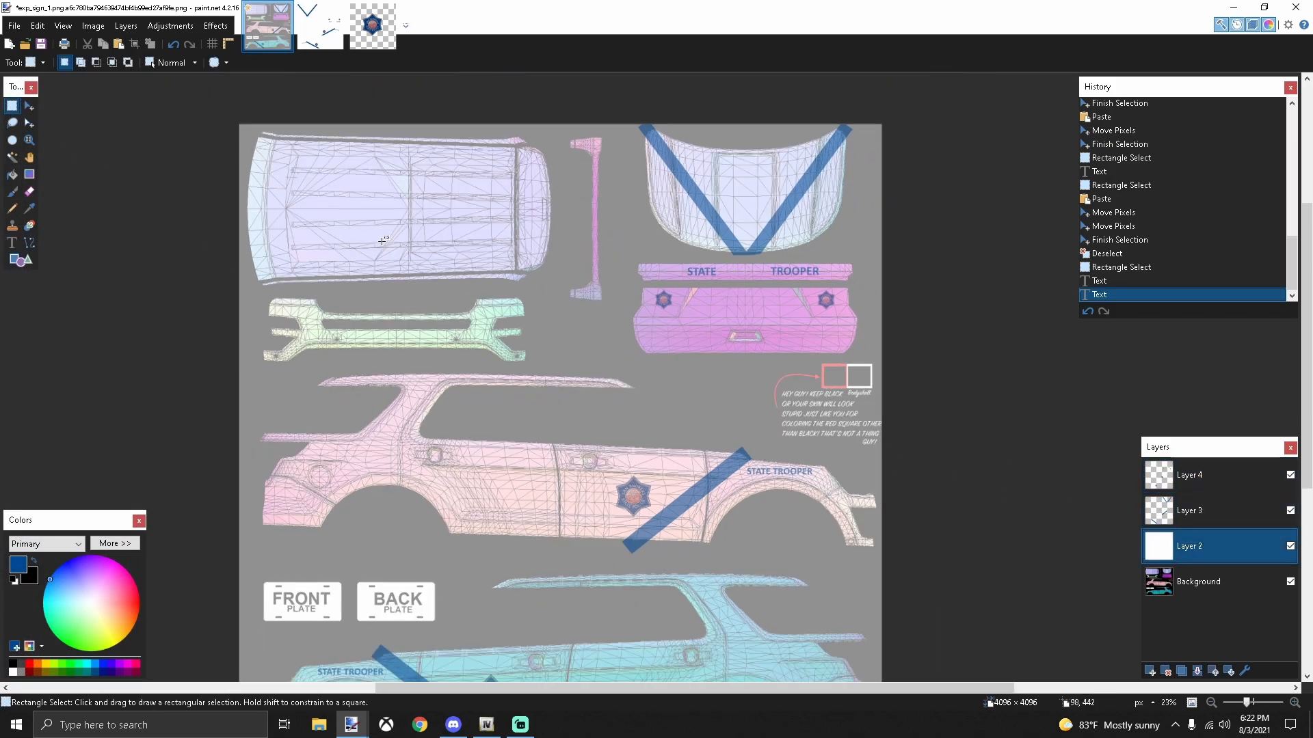
{"action": "scroll", "coordinate": [890, 363], "scroll_direction": "up", "scroll_amount": 5}
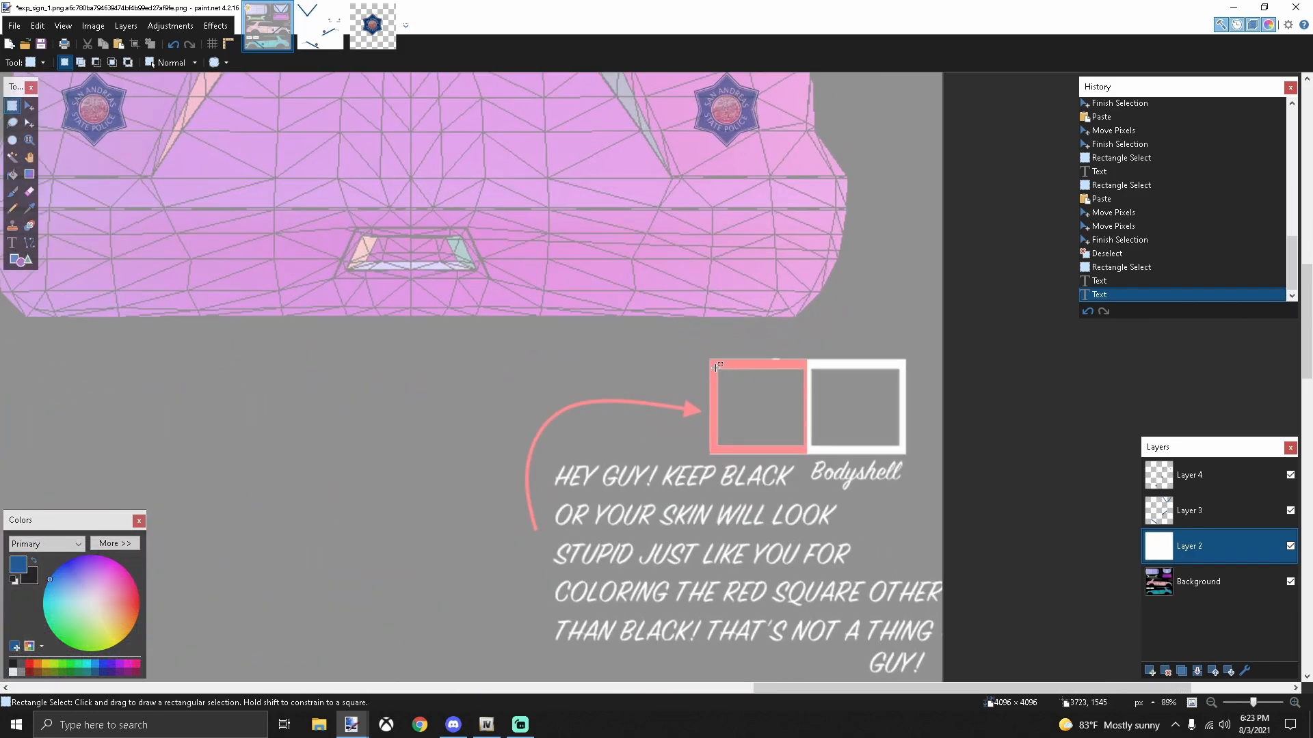
{"action": "mouse_move", "coordinate": [712, 357]}
{"action": "left_mouse_down"}
{"action": "mouse_move", "coordinate": [732, 414]}
{"action": "mouse_move", "coordinate": [807, 455]}
{"action": "left_mouse_up"}
{"action": "key", "text": "Delete"}
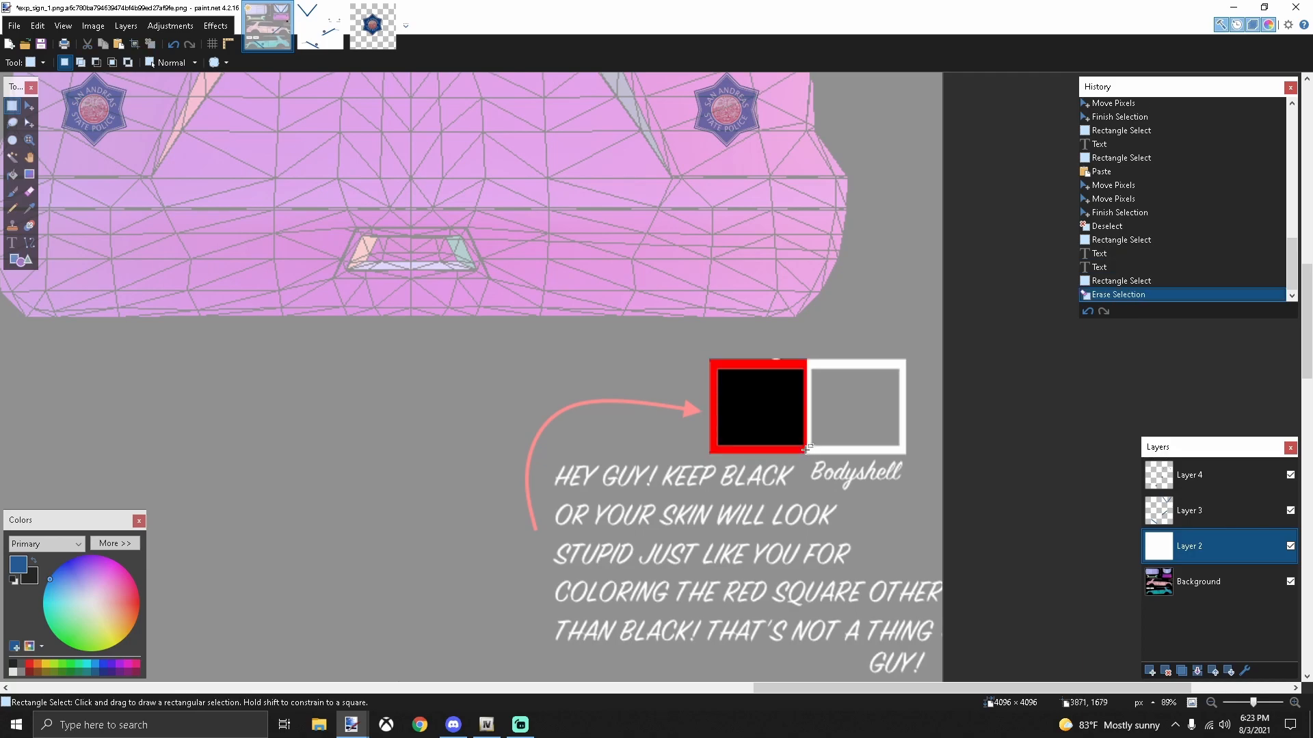
{"action": "scroll", "coordinate": [787, 436], "scroll_direction": "down", "scroll_amount": 2}
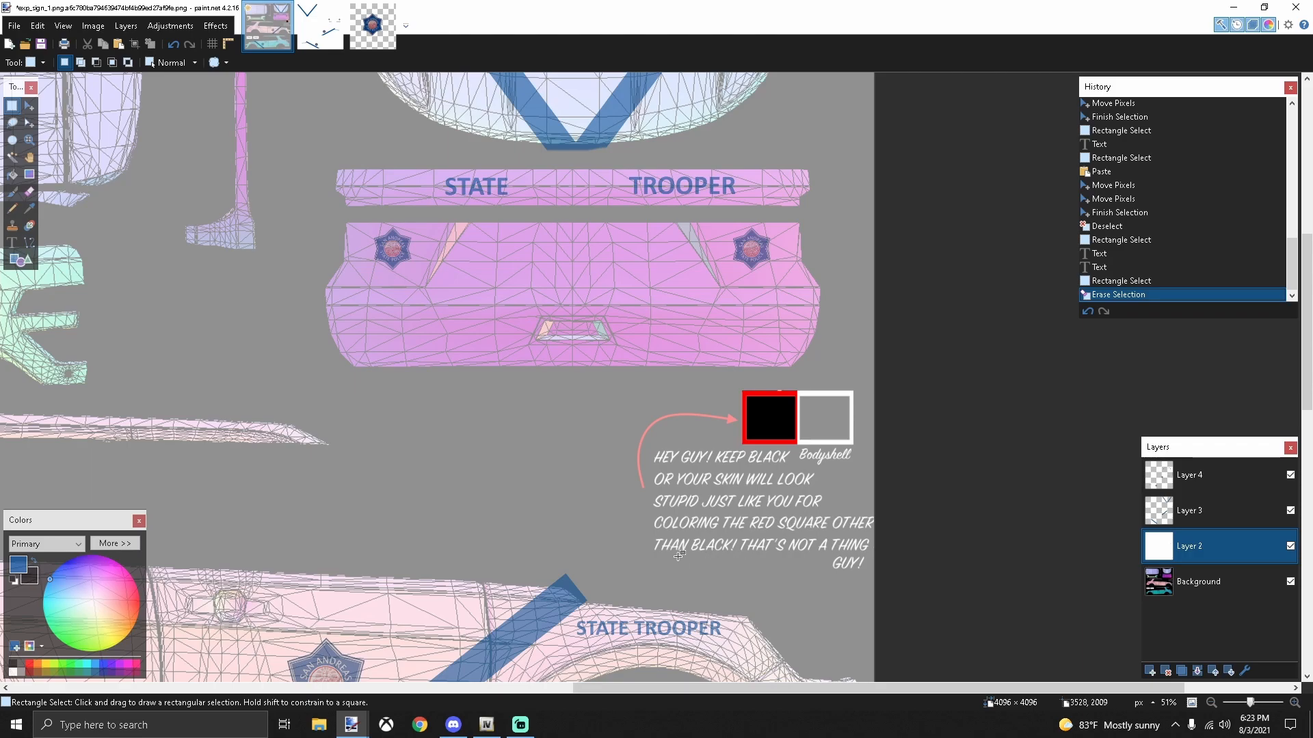
Step: Raise the opacity of Layer 3, which holds the blue stripes, to the maximum
{"action": "scroll", "coordinate": [763, 542], "scroll_direction": "down", "scroll_amount": 3}
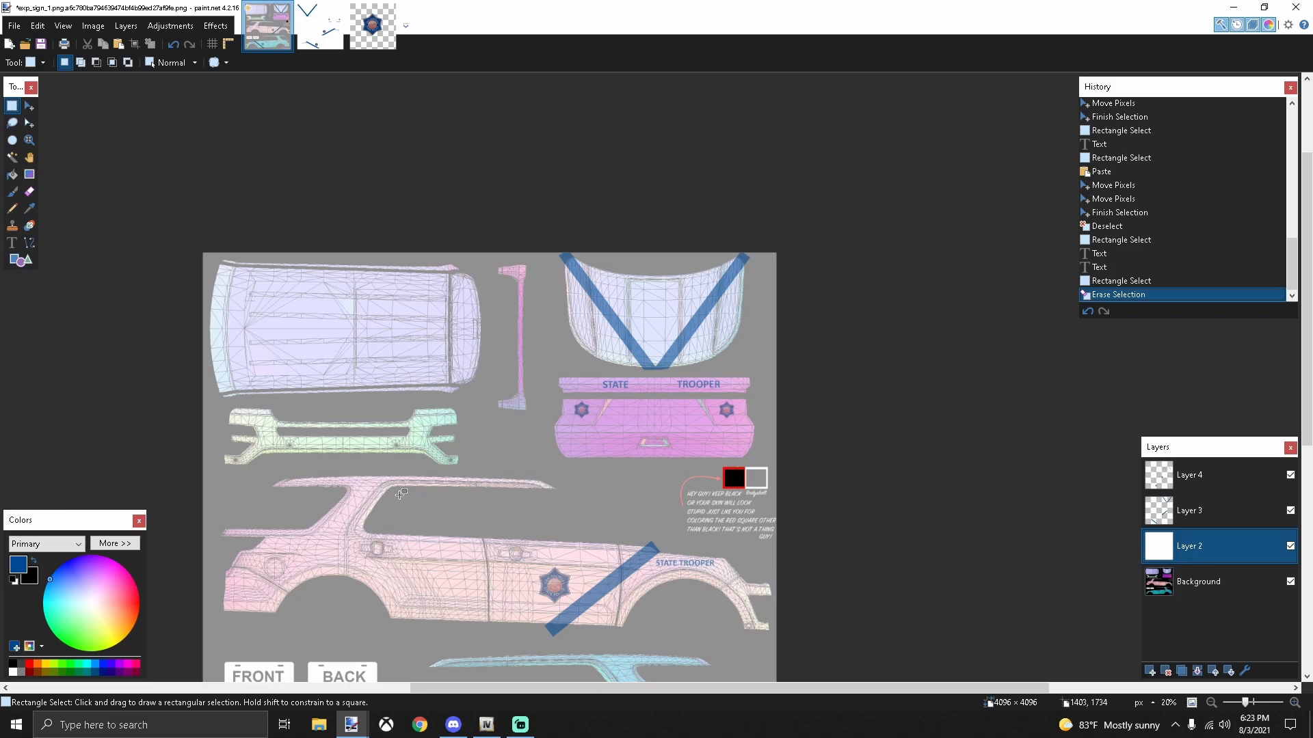
{"action": "scroll", "coordinate": [400, 496], "scroll_direction": "down", "scroll_amount": 5}
{"action": "scroll", "coordinate": [402, 489], "scroll_direction": "up", "scroll_amount": 3}
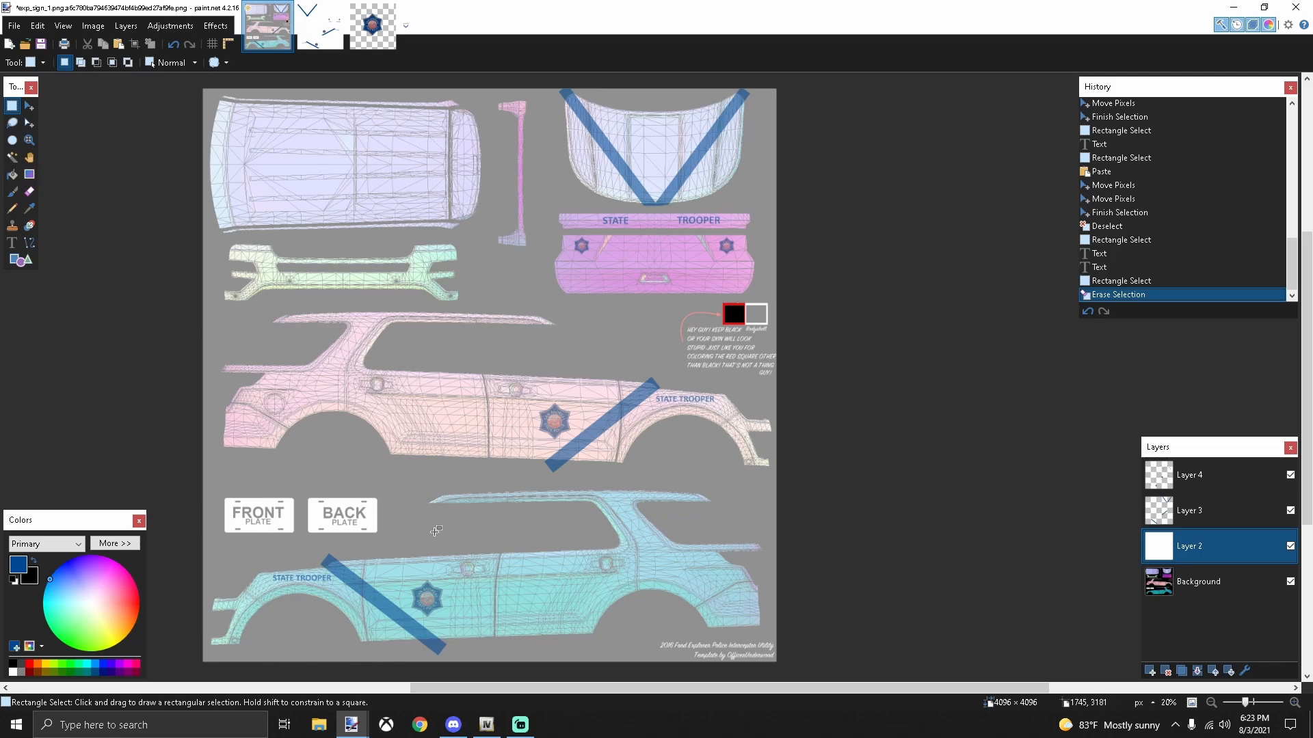
{"action": "left_click", "coordinate": [1188, 514]}
{"action": "left_click", "coordinate": [1244, 671]}
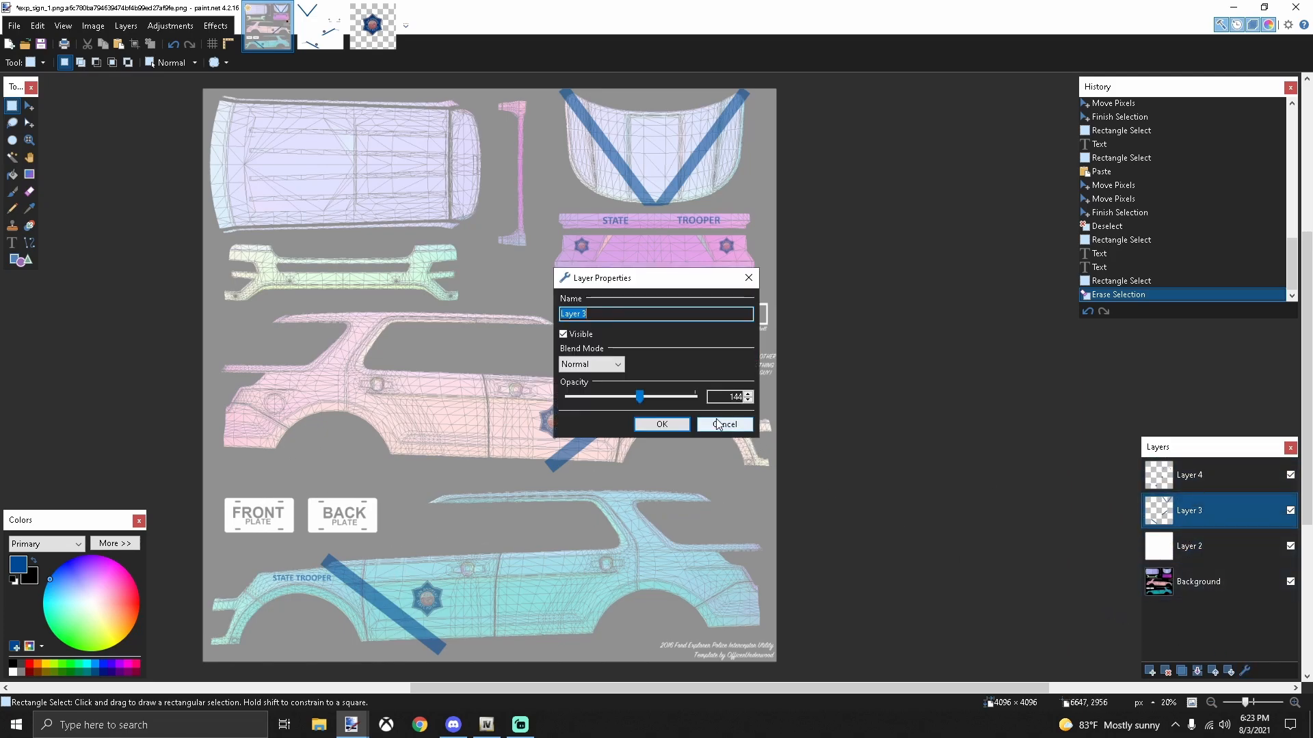
{"action": "left_click_drag", "start_coordinate": [640, 397], "coordinate": [765, 402]}
{"action": "left_click", "coordinate": [660, 425]}
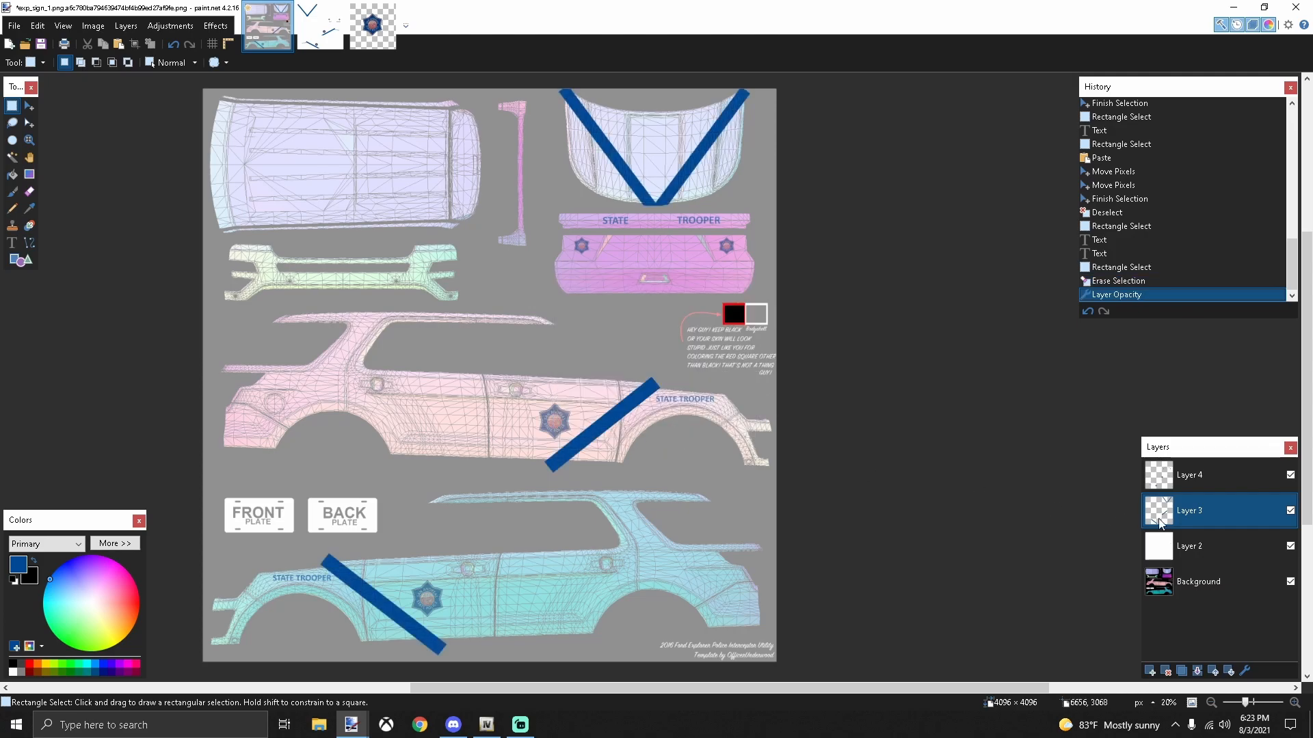
Step: Raise the opacity of Layer 4 and of the white Layer 2 to the maximum
{"action": "left_click", "coordinate": [1188, 474]}
{"action": "left_click", "coordinate": [1244, 671]}
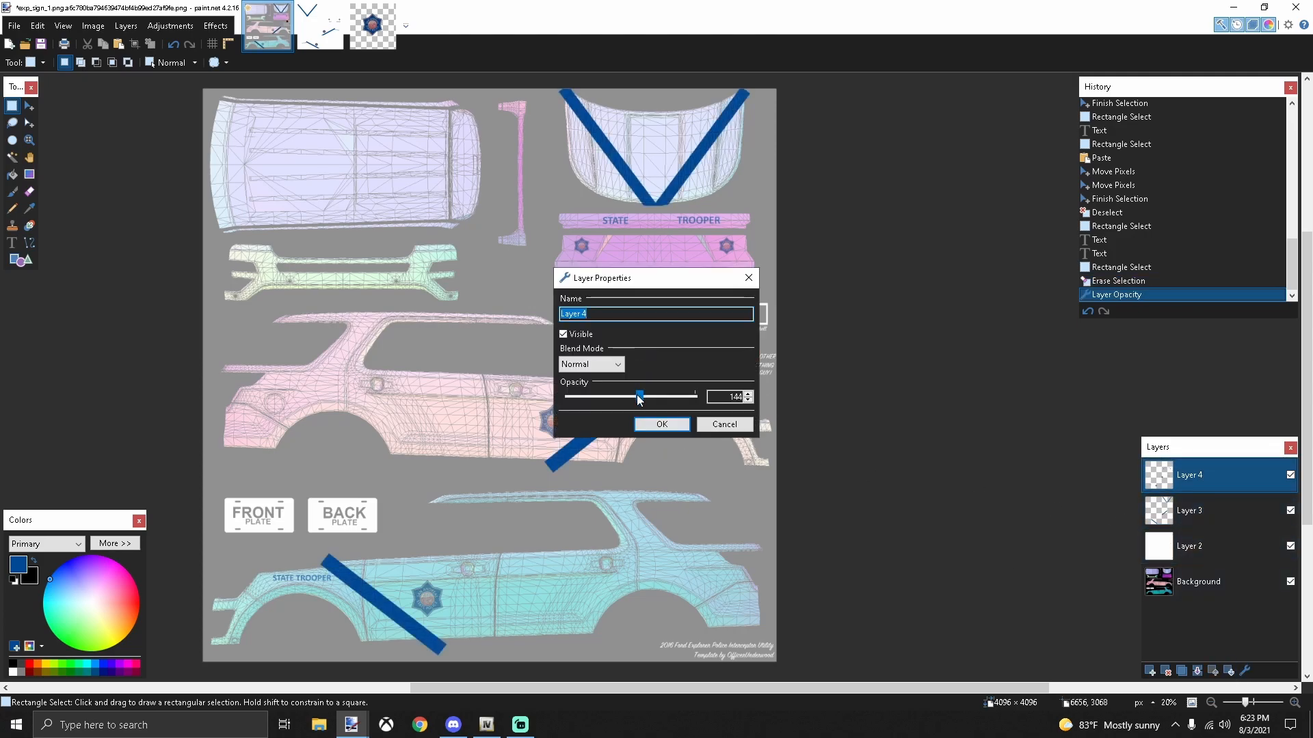
{"action": "left_click_drag", "start_coordinate": [639, 397], "coordinate": [704, 399]}
{"action": "left_click", "coordinate": [662, 425]}
{"action": "left_click", "coordinate": [1190, 546]}
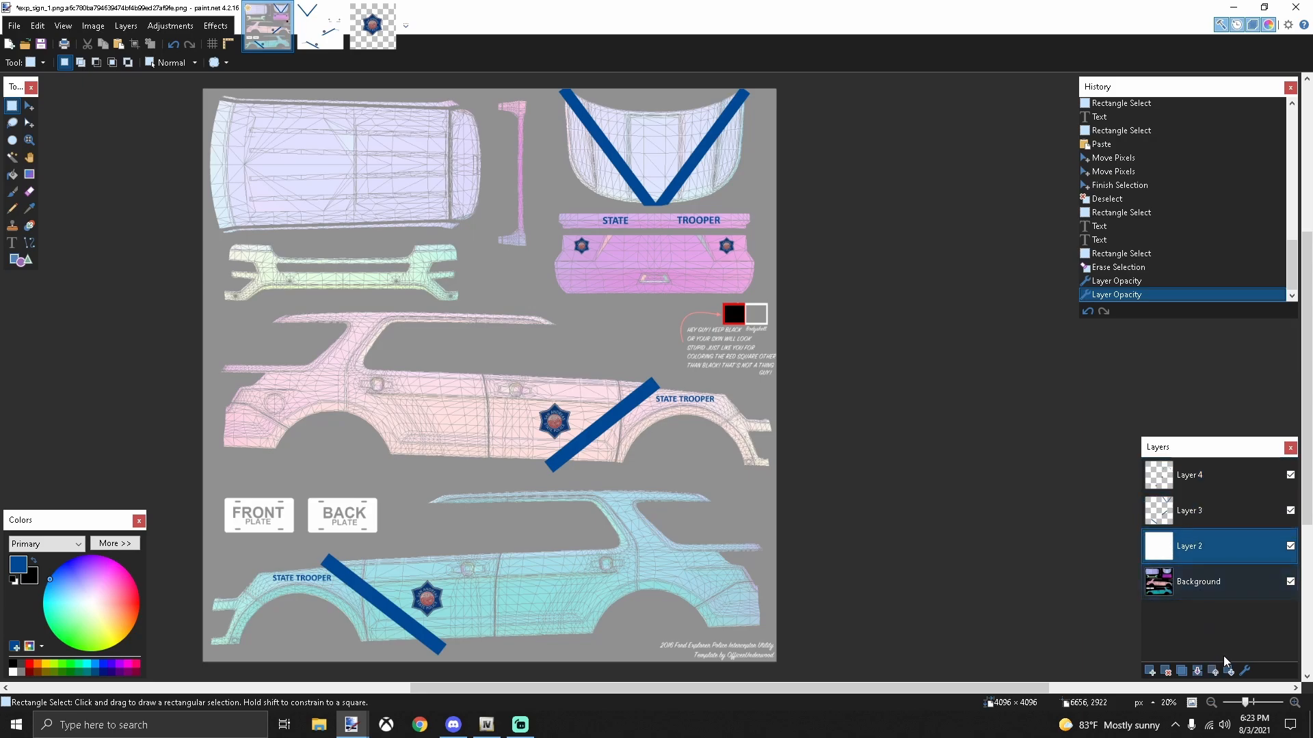
{"action": "left_click", "coordinate": [1245, 671]}
{"action": "left_click_drag", "start_coordinate": [646, 403], "coordinate": [702, 403]}
{"action": "left_click", "coordinate": [662, 425]}
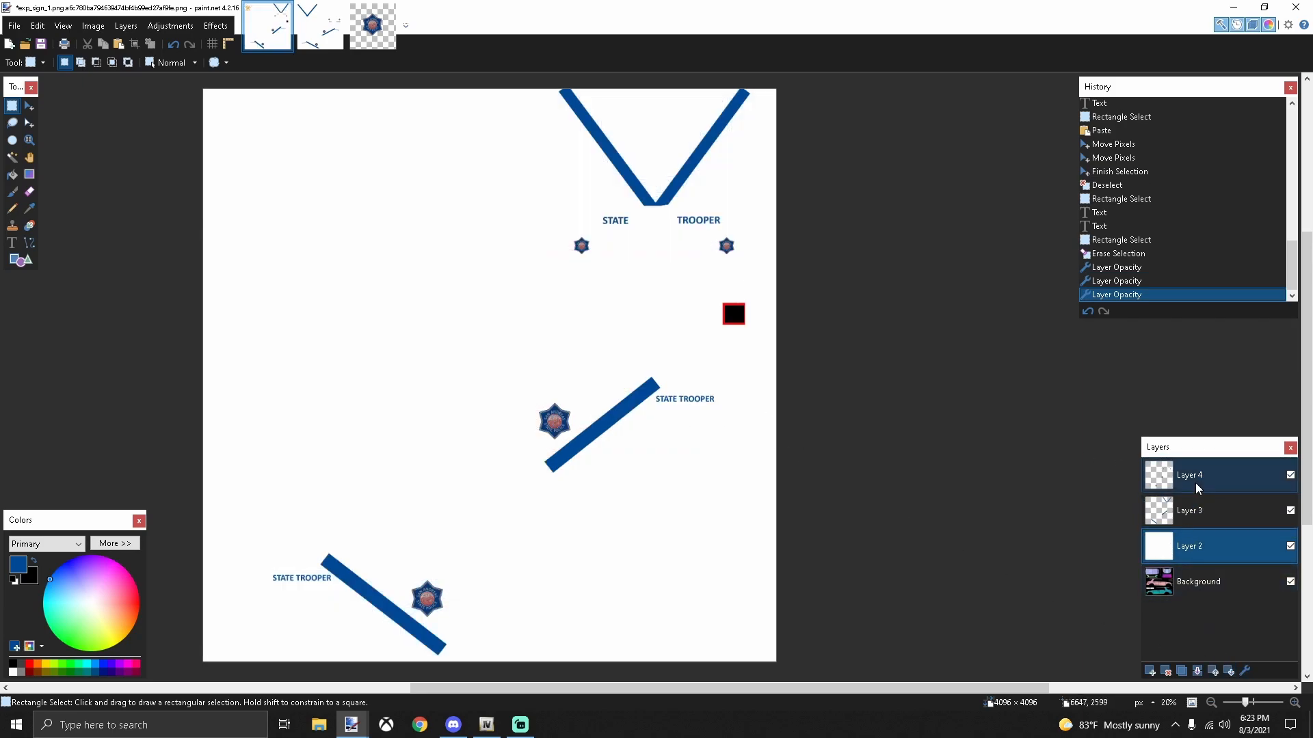
Step: Merge Layer 4, Layer 3 and Layer 2 down into the Background layer
{"action": "left_click", "coordinate": [1195, 482]}
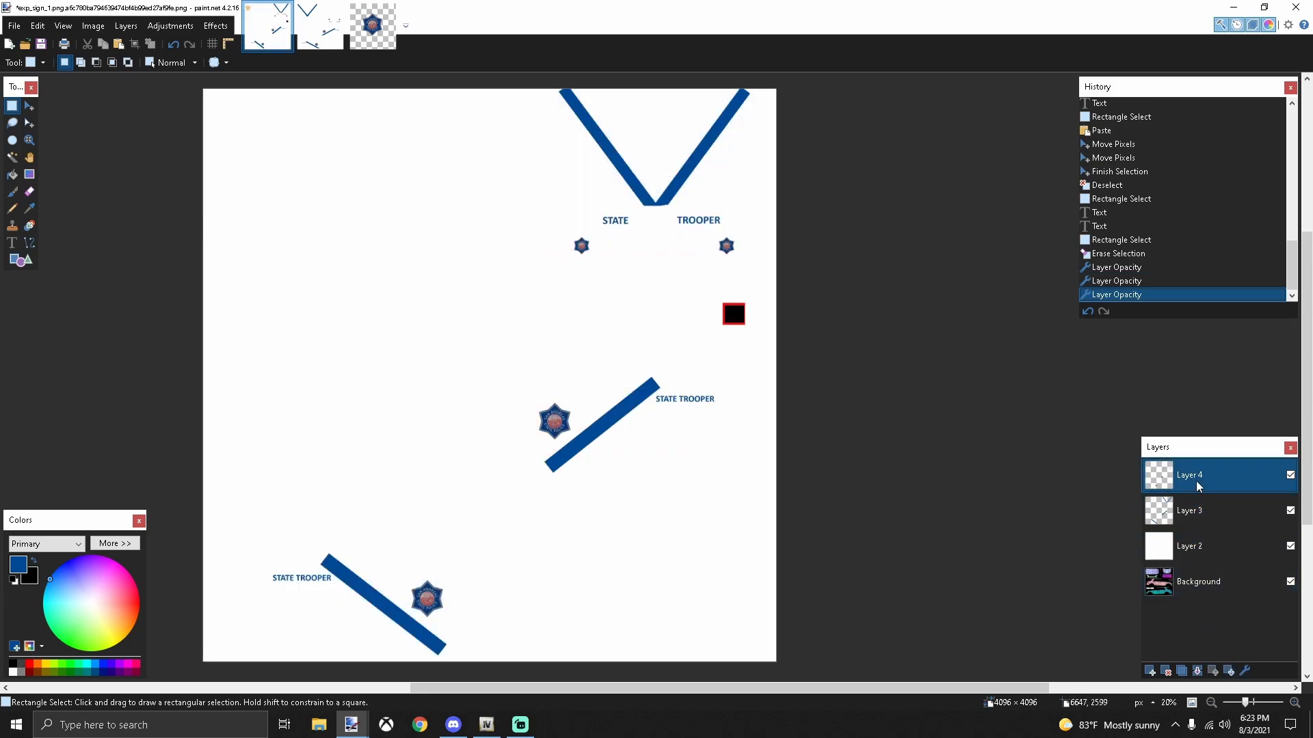
{"action": "left_click", "coordinate": [1200, 673]}
{"action": "left_click", "coordinate": [1199, 672]}
{"action": "left_click", "coordinate": [1199, 672]}
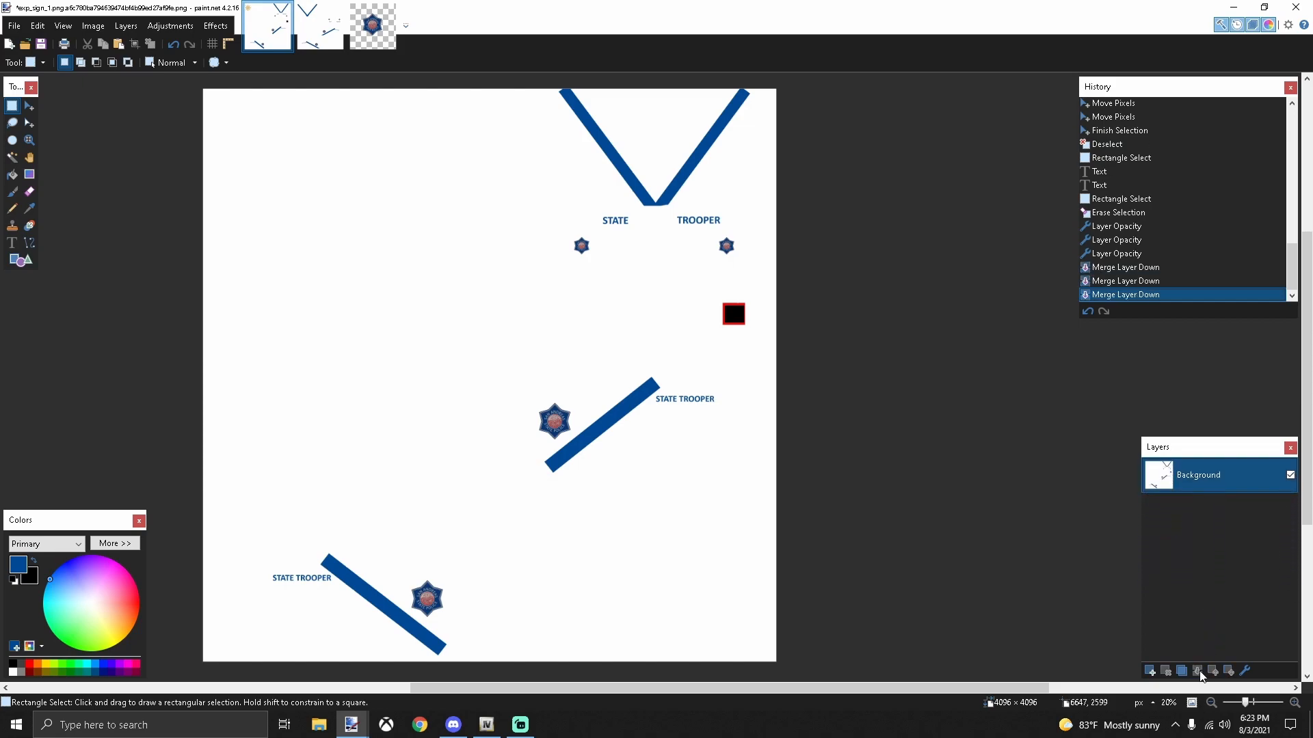
Step: Save the flattened livery to the Desktop as a PNG named exp_sign_1 with the default save settings
{"action": "left_click", "coordinate": [14, 25]}
{"action": "left_click", "coordinate": [50, 139]}
{"action": "left_click", "coordinate": [57, 155]}
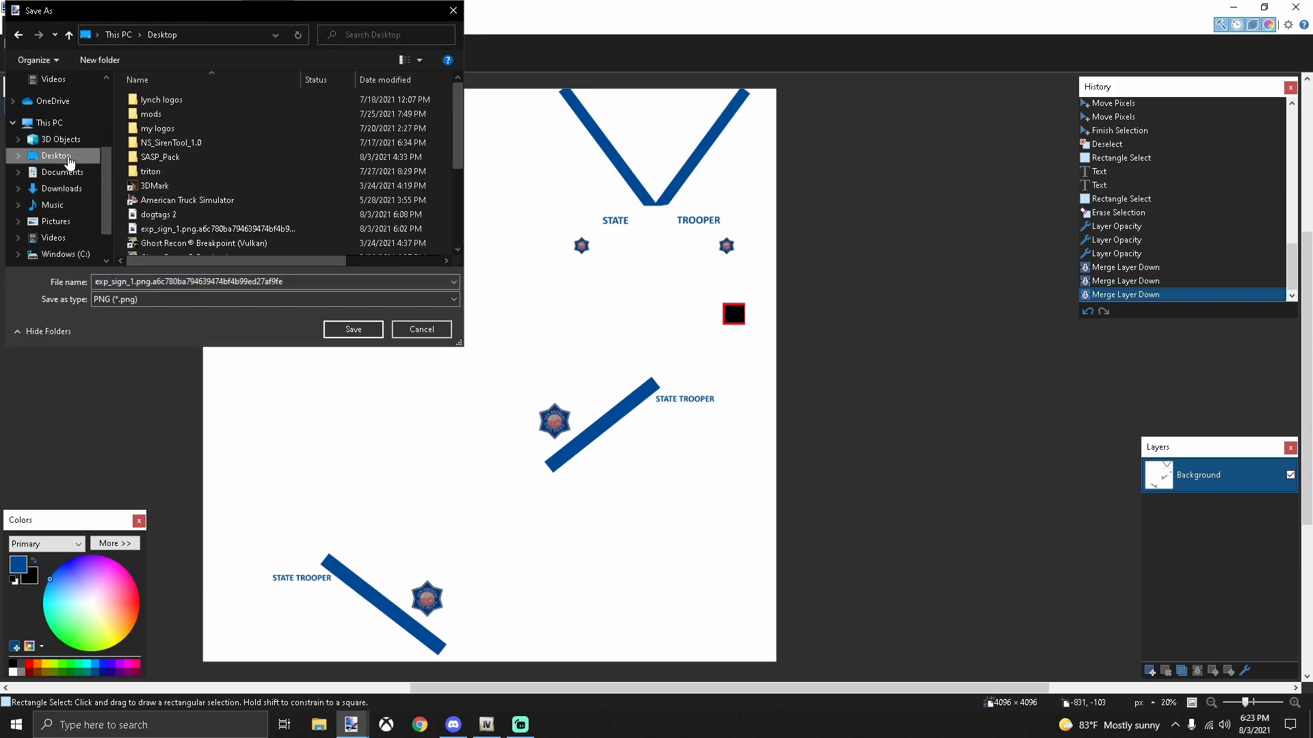
{"action": "left_click_drag", "start_coordinate": [290, 281], "coordinate": [152, 281]}
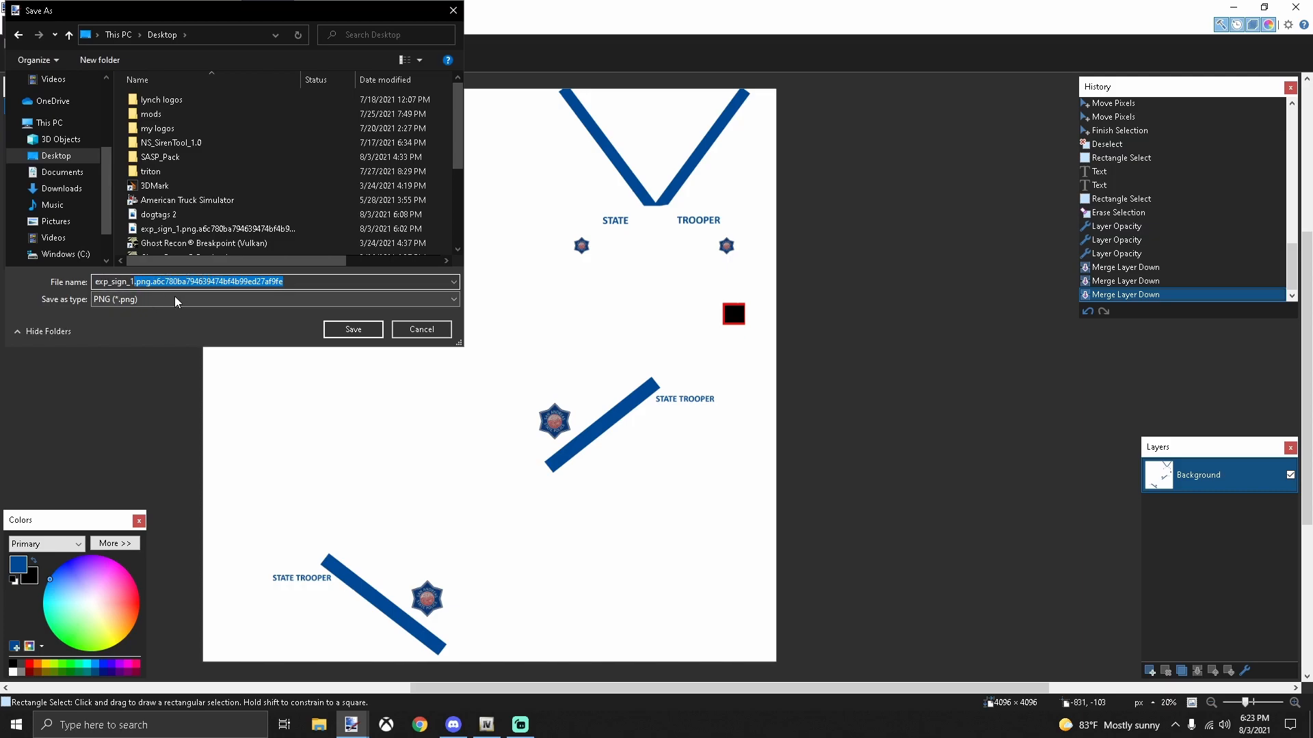
{"action": "key", "text": "BackSpace"}
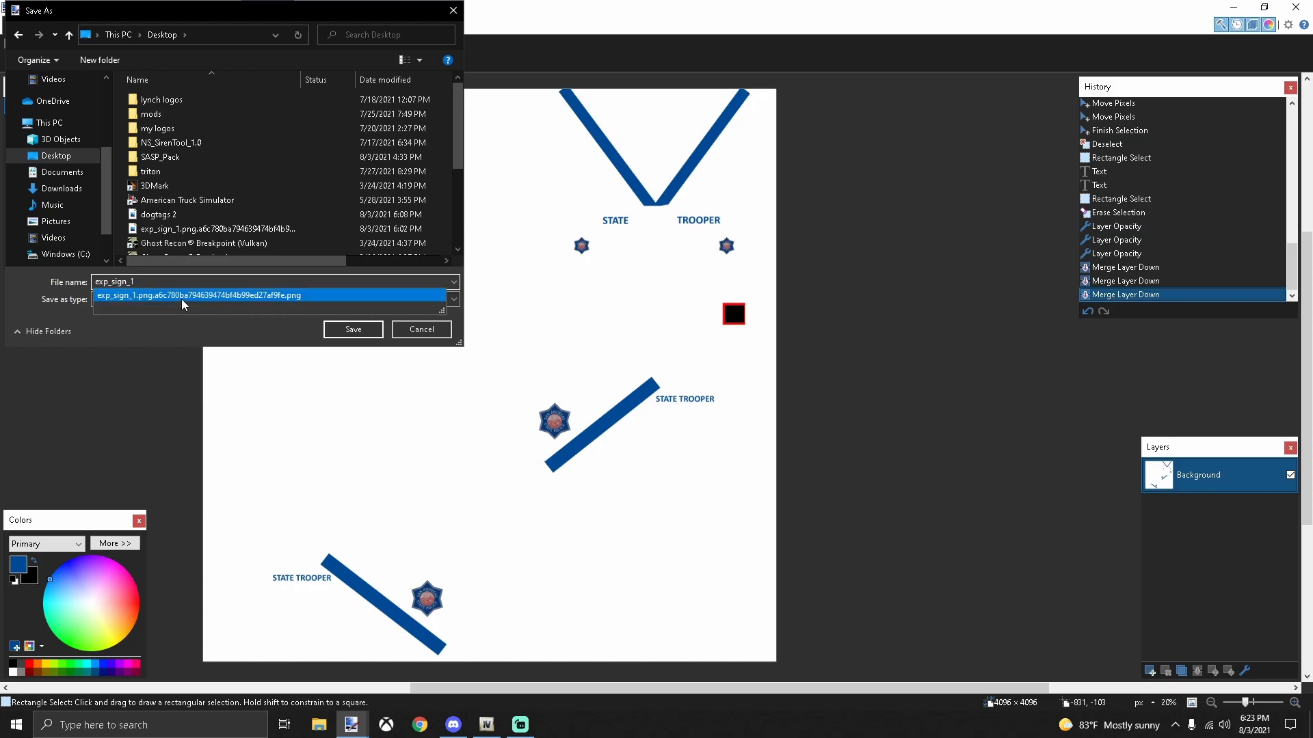
{"action": "left_click", "coordinate": [53, 292]}
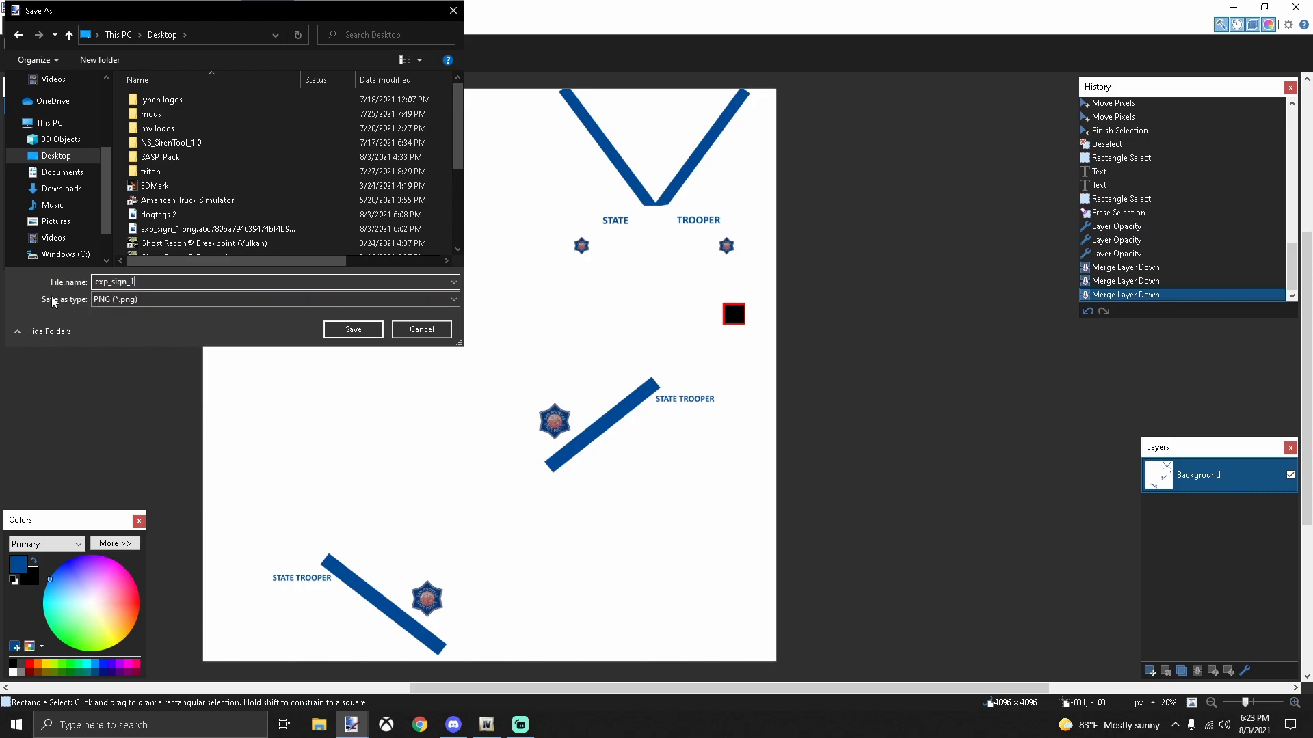
{"action": "left_click", "coordinate": [353, 330]}
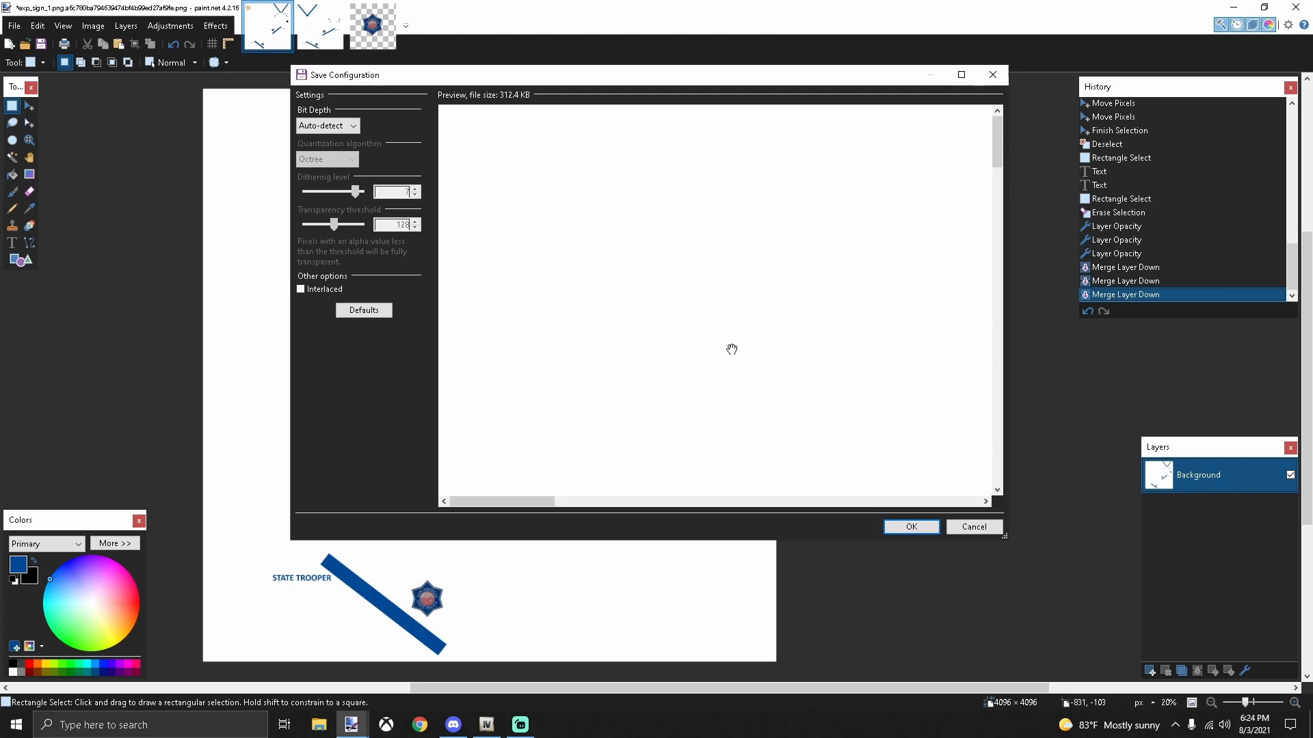
{"action": "left_click", "coordinate": [901, 528]}
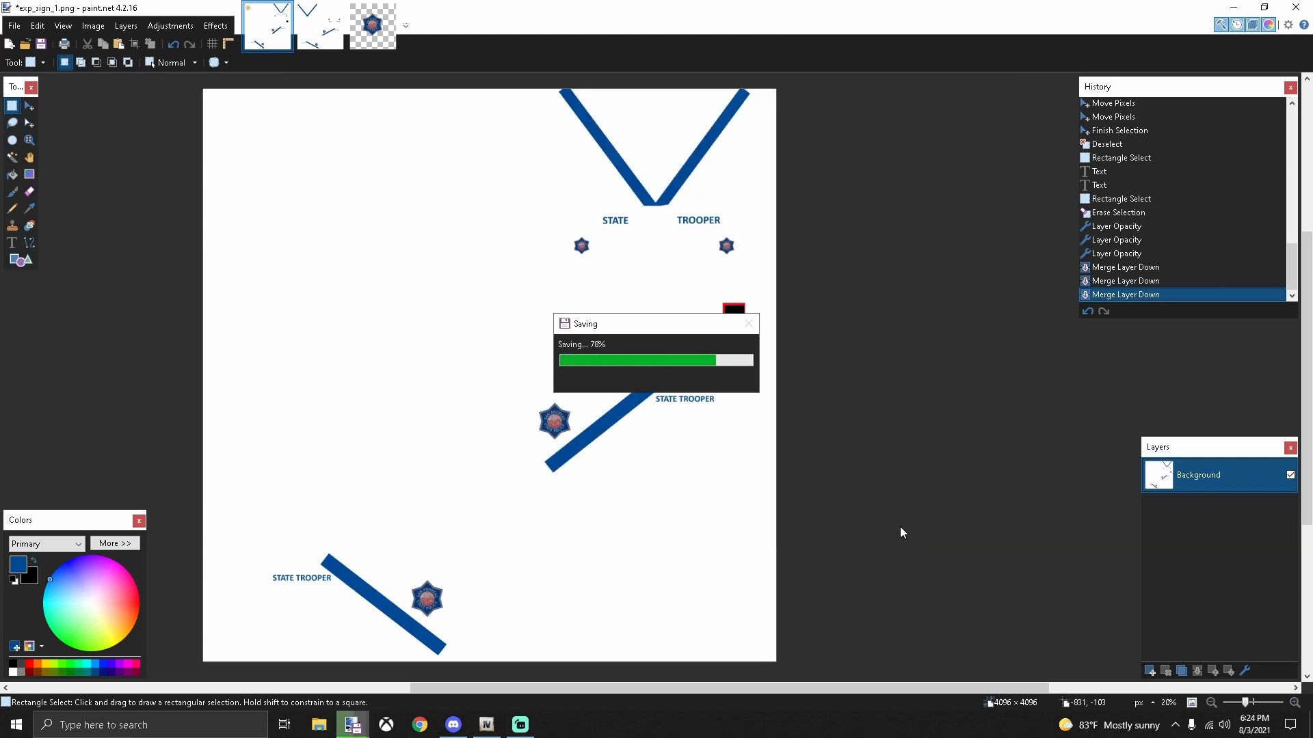
Step: Switch to OpenIV, import the desktop image exp_sign_1 into sp1.ytd in the sp1 folder with automatic MipMaps and compression, and save the texture dictionary
{"action": "left_click", "coordinate": [1239, 9]}
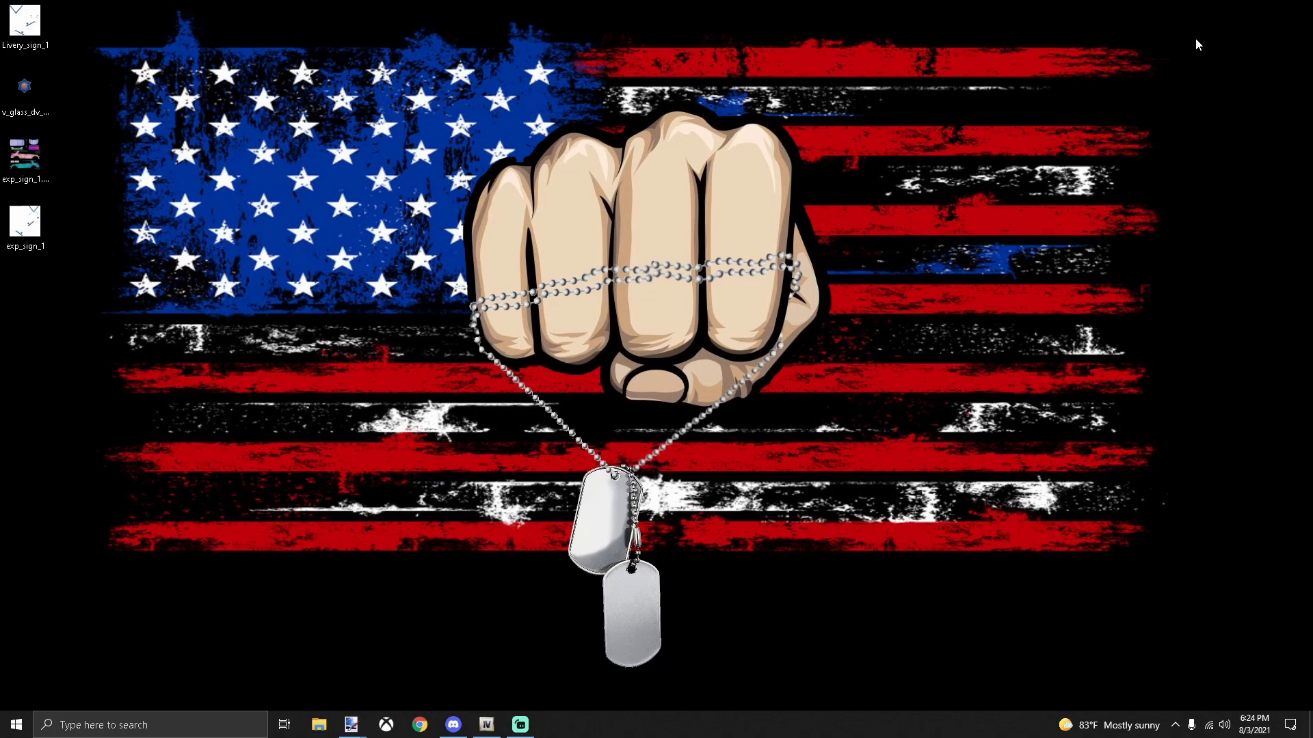
{"action": "left_click_drag", "start_coordinate": [24, 222], "coordinate": [130, 294]}
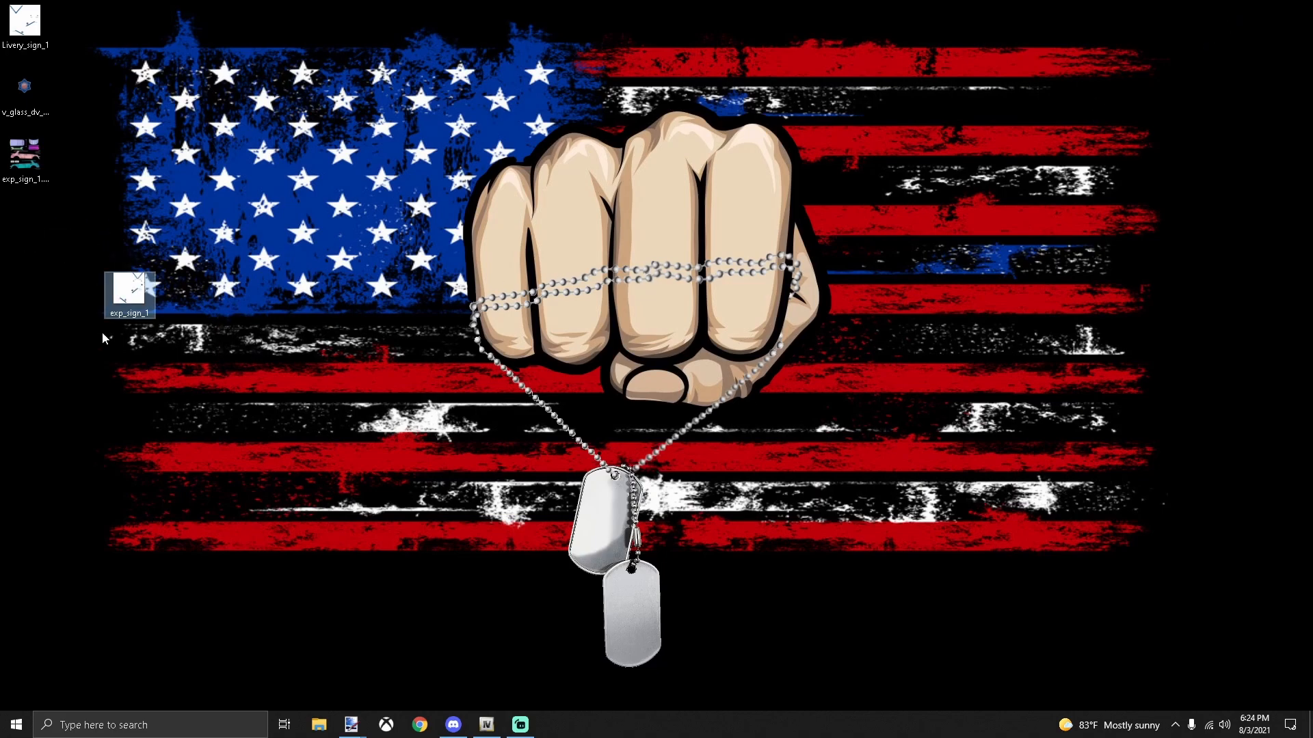
{"action": "left_click", "coordinate": [487, 725]}
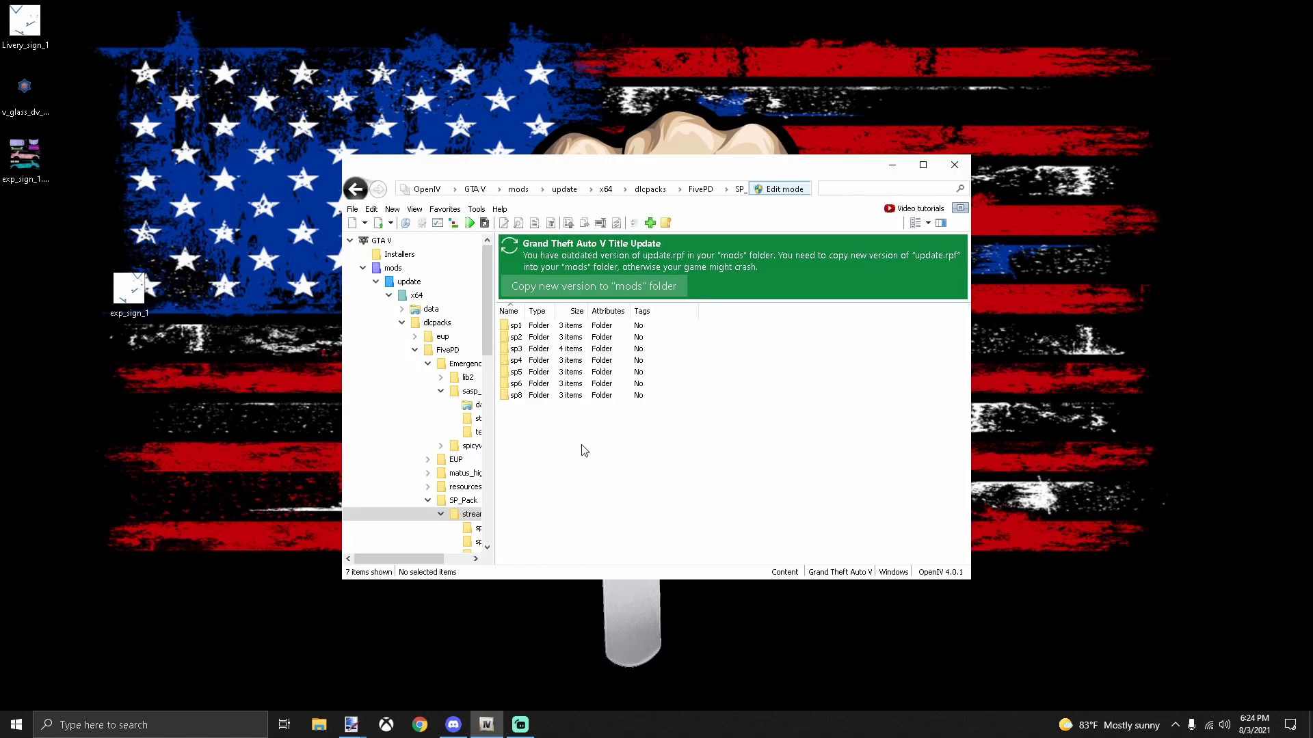
{"action": "double_click", "coordinate": [550, 327]}
{"action": "double_click", "coordinate": [551, 337]}
{"action": "left_click_drag", "start_coordinate": [128, 290], "coordinate": [523, 413]}
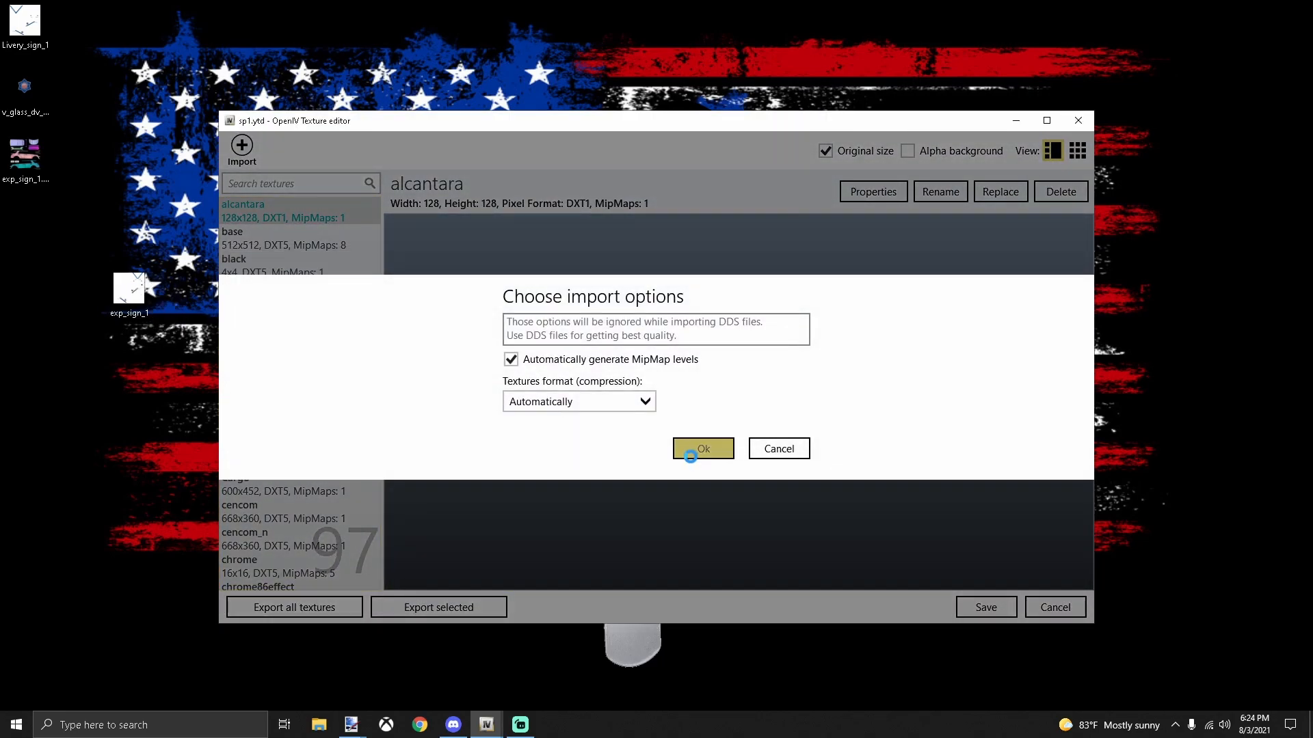
{"action": "left_click", "coordinate": [691, 455]}
{"action": "left_click", "coordinate": [986, 608]}
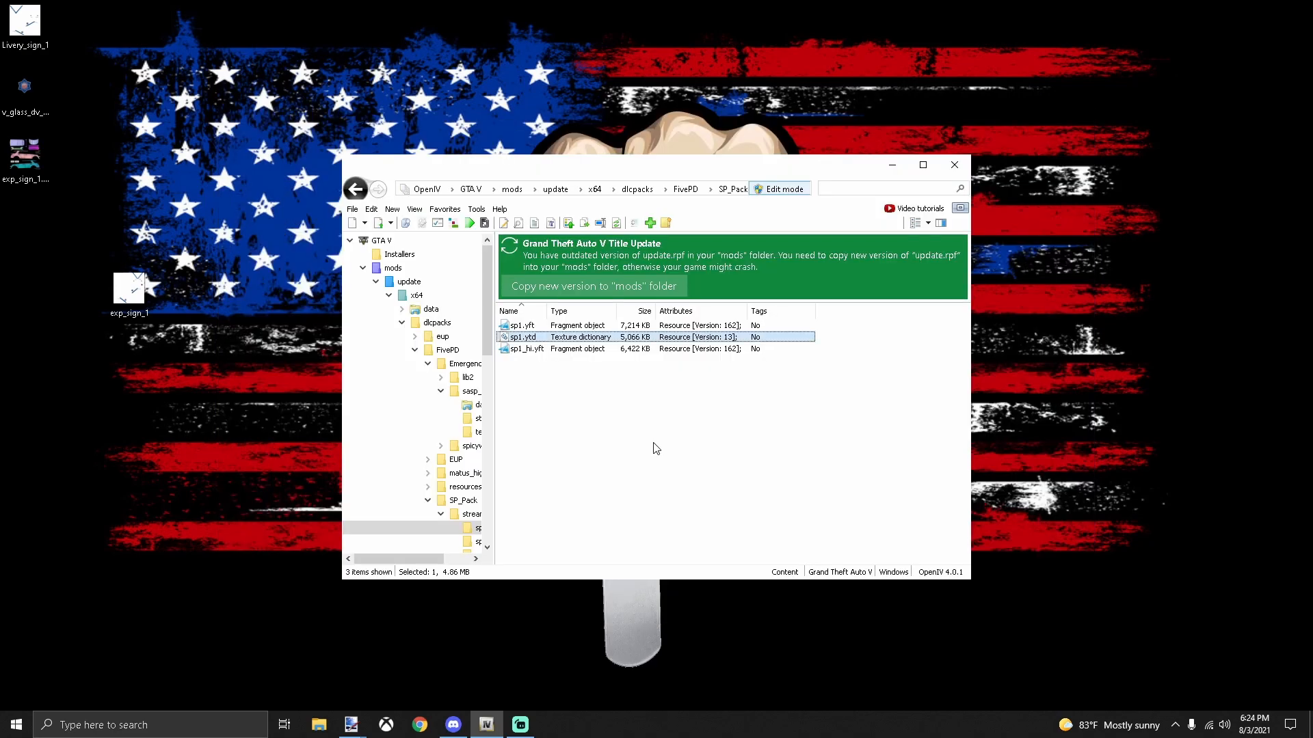
Step: Open the sp1.yft model, examine the stripes, badges and lettering on the hood and sides, and close the viewer
{"action": "double_click", "coordinate": [544, 325]}
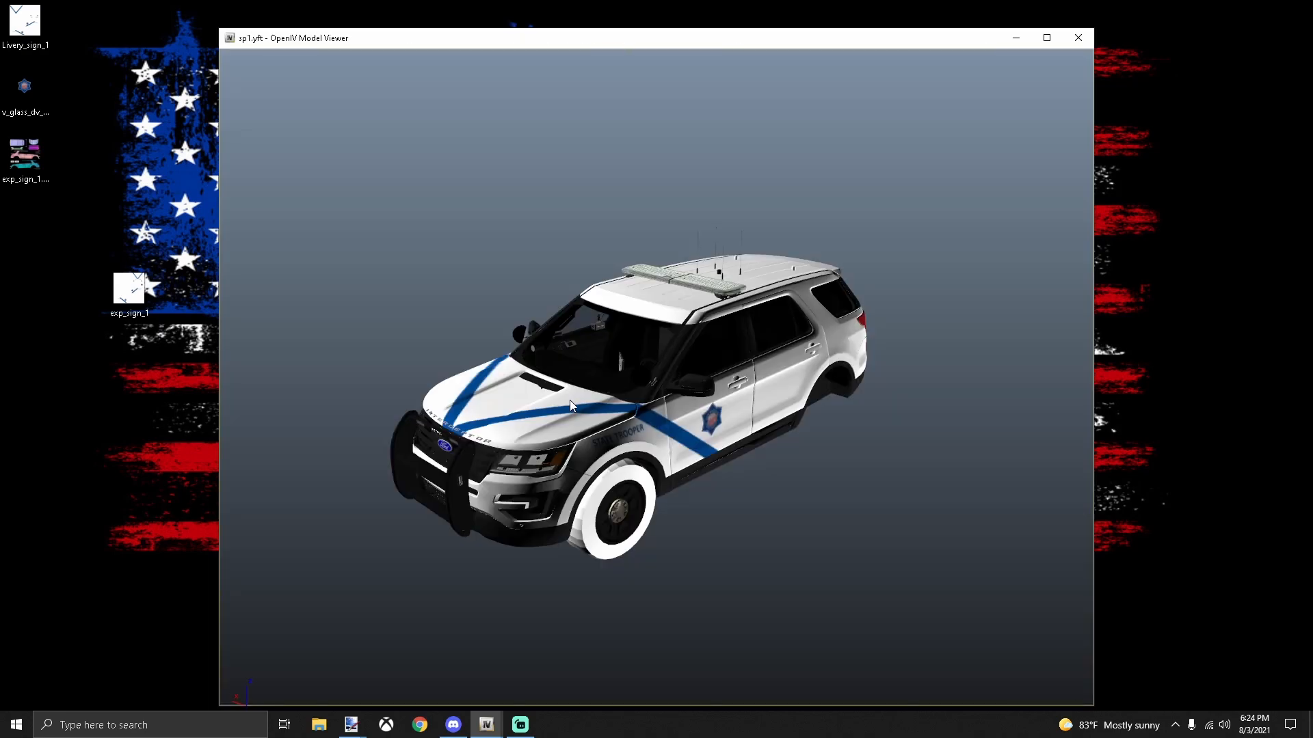
{"action": "left_click_drag", "start_coordinate": [564, 408], "coordinate": [809, 437]}
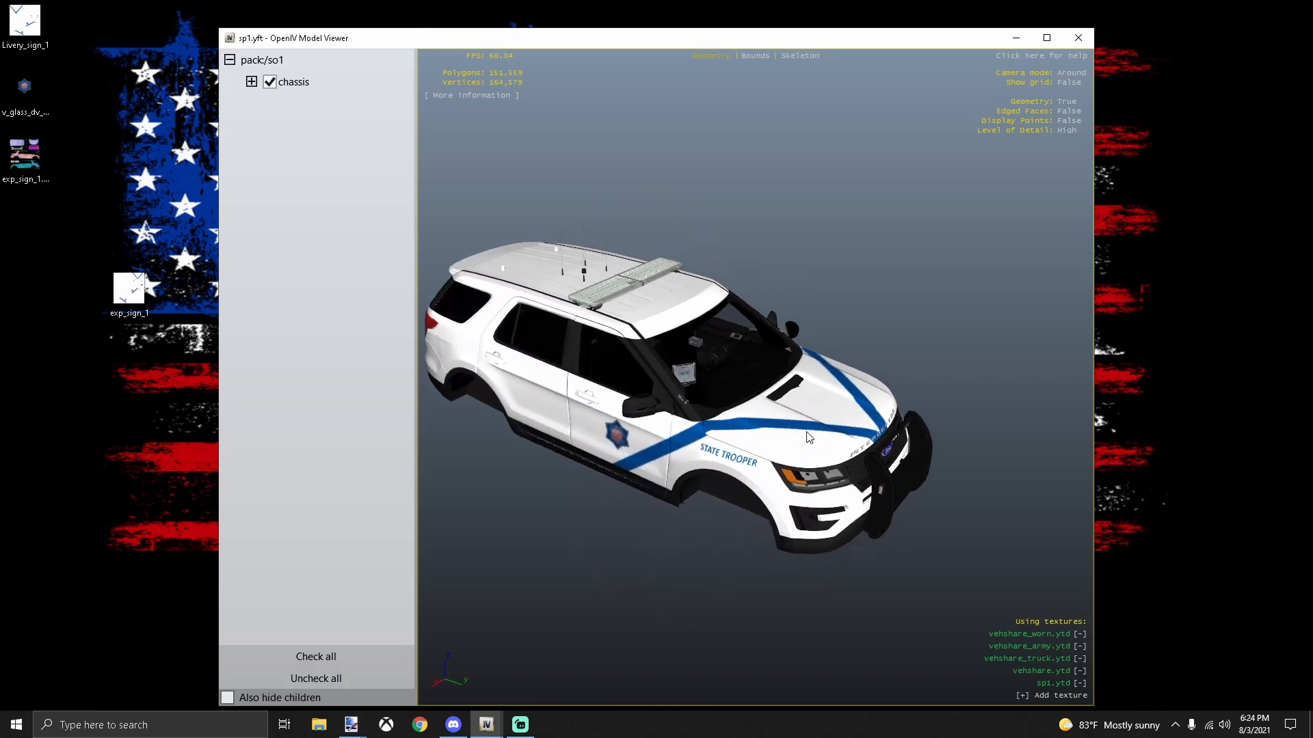
{"action": "scroll", "coordinate": [759, 446], "scroll_direction": "up", "scroll_amount": 3}
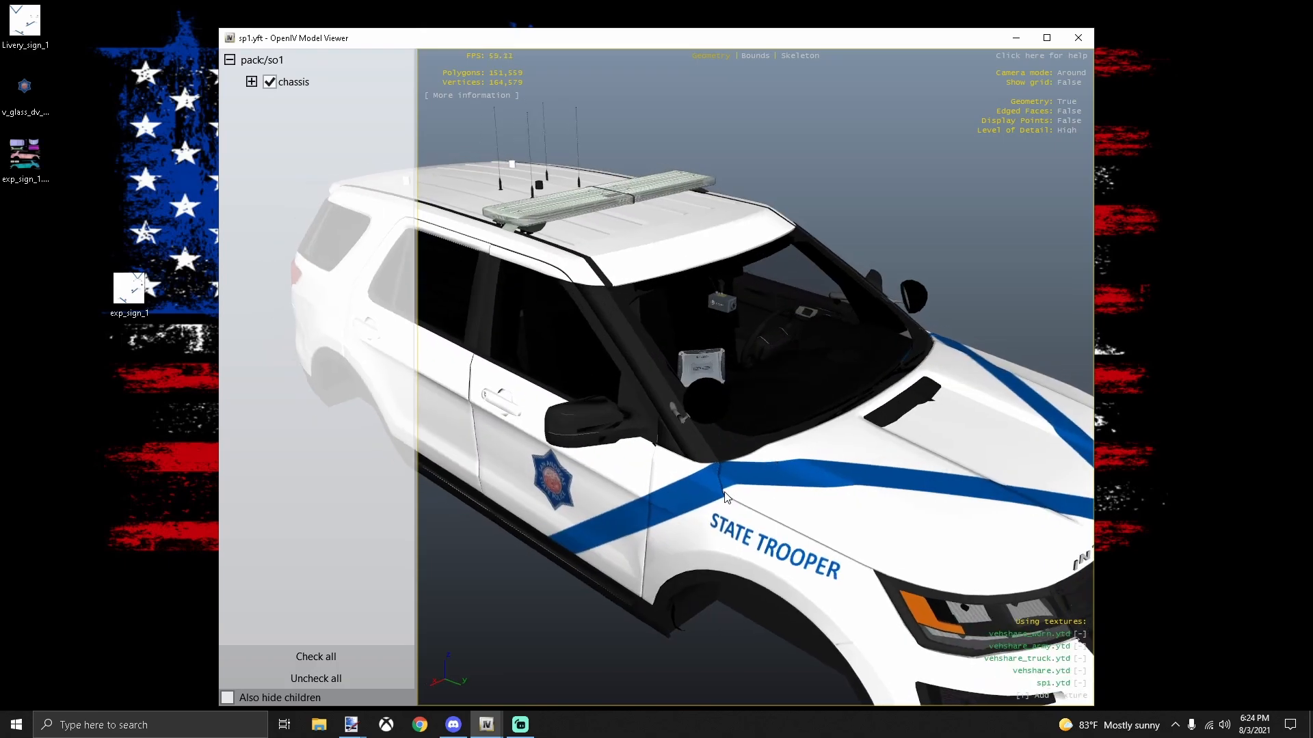
{"action": "left_click_drag", "start_coordinate": [729, 498], "coordinate": [830, 451]}
{"action": "scroll", "coordinate": [701, 500], "scroll_direction": "down", "scroll_amount": 4}
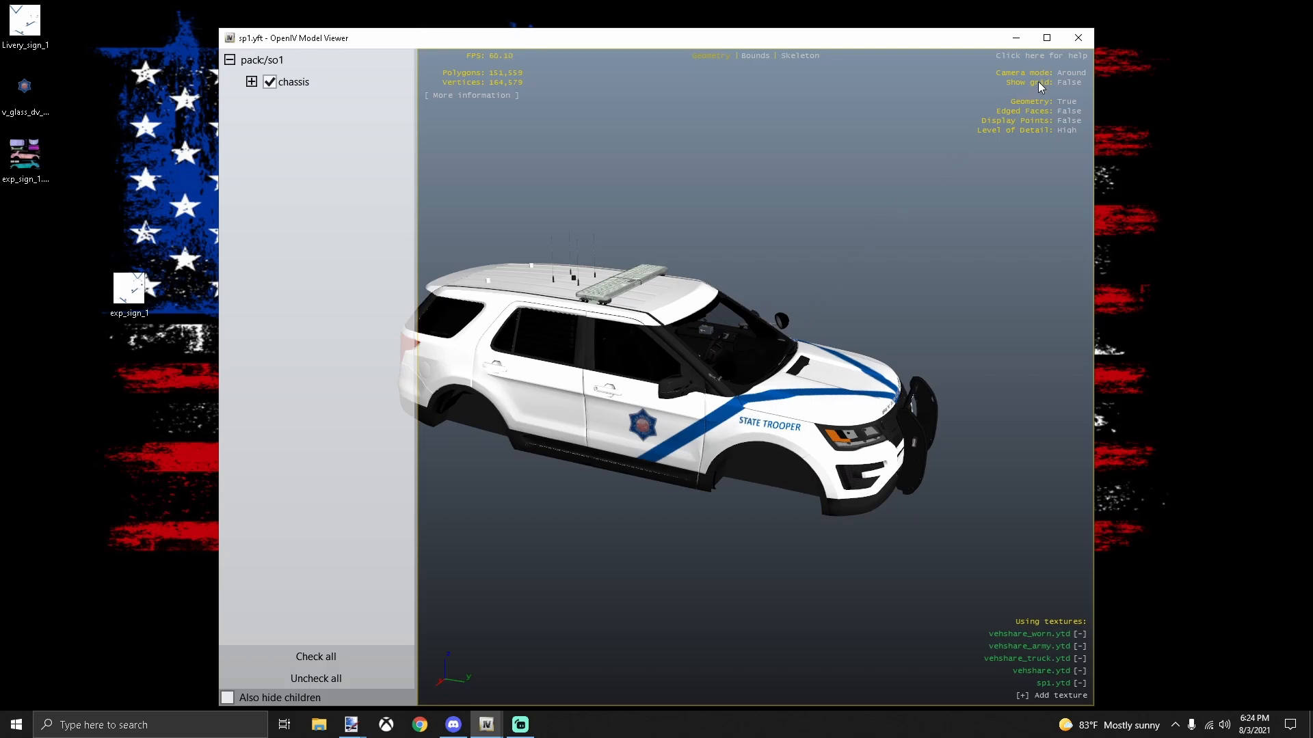
{"action": "left_click", "coordinate": [1078, 38]}
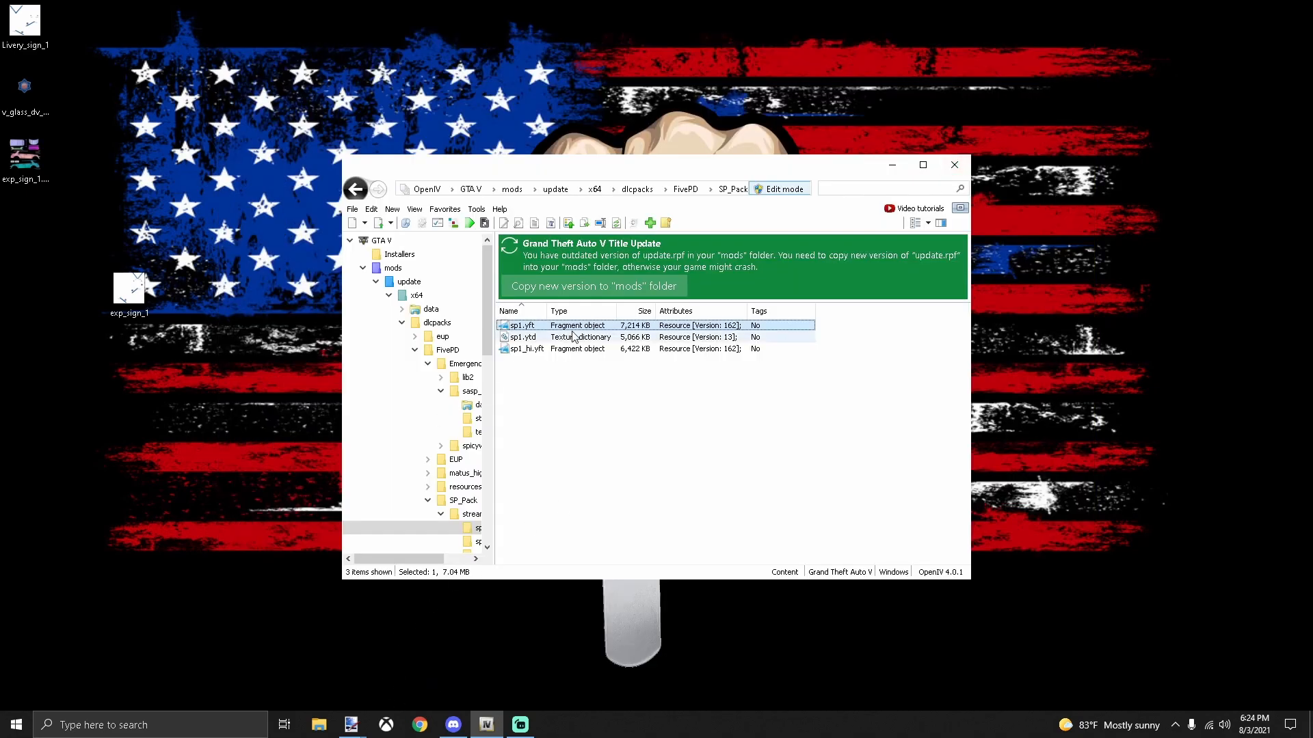
Step: Switch back to exp_sign_1.png in paint.net and undo the three layer merges and the three layer opacity changes
{"action": "left_click", "coordinate": [892, 165]}
{"action": "mouse_move", "coordinate": [363, 715]}
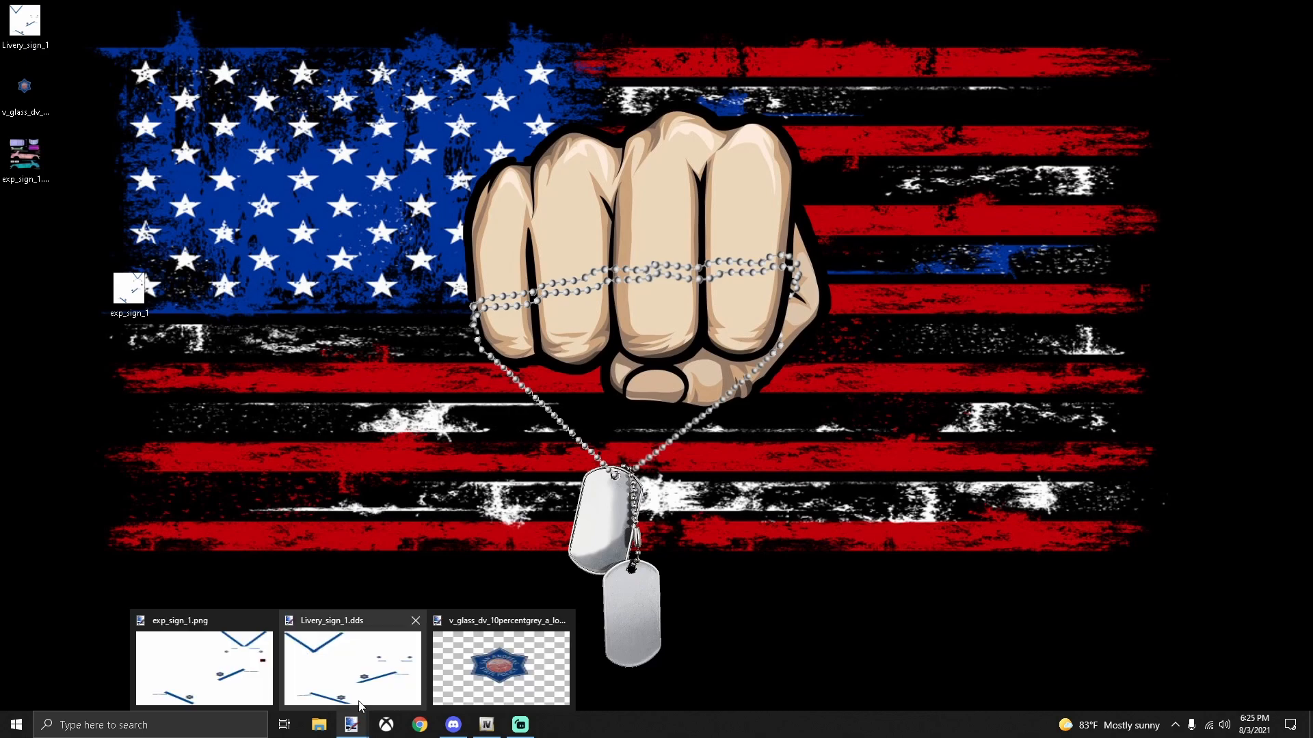
{"action": "left_click", "coordinate": [194, 669]}
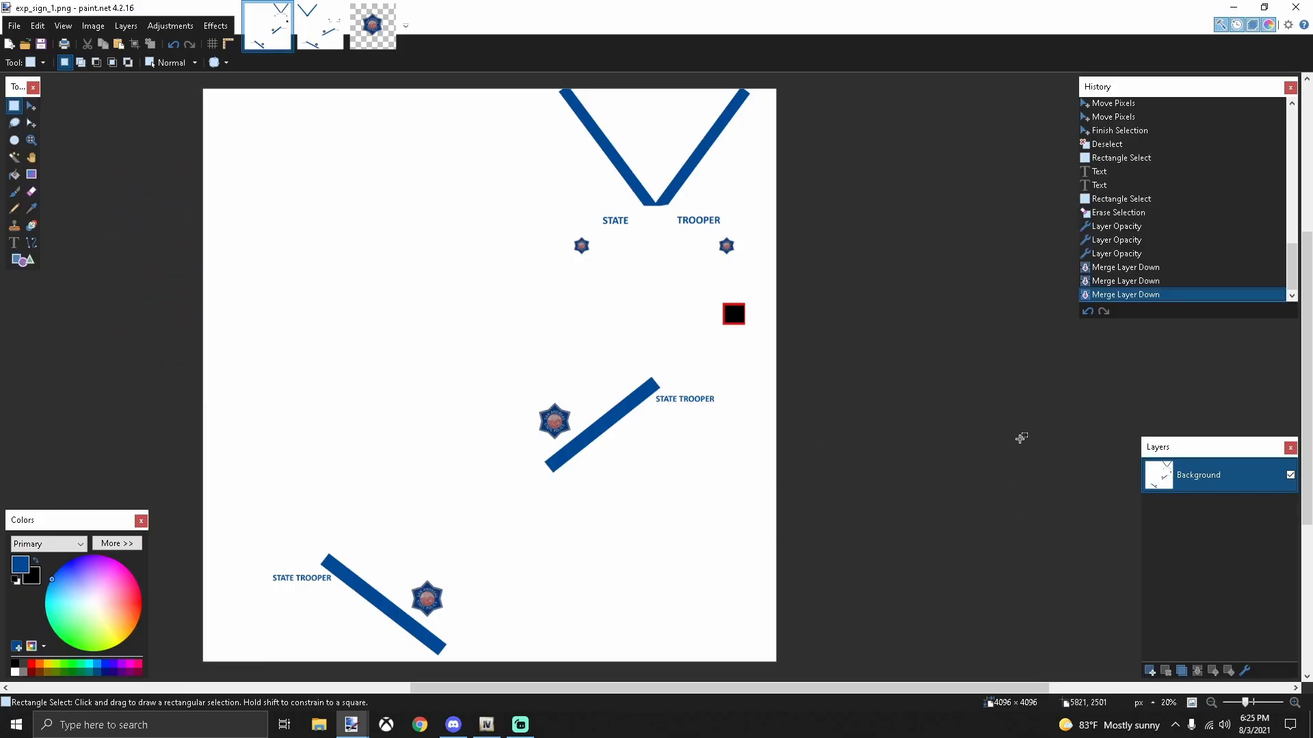
{"action": "key", "text": "ctrl+z"}
{"action": "key", "text": "ctrl+z"}
{"action": "key", "text": "ctrl+z"}
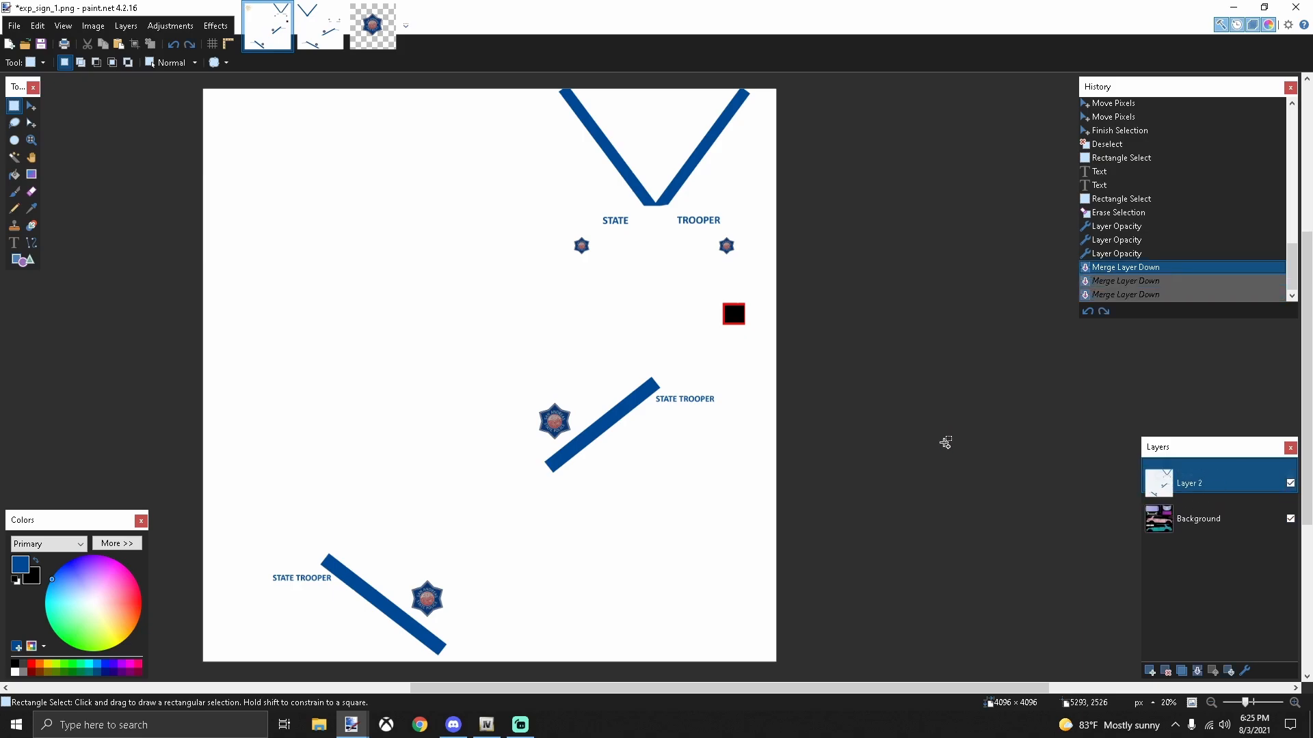
{"action": "key", "text": "ctrl+z"}
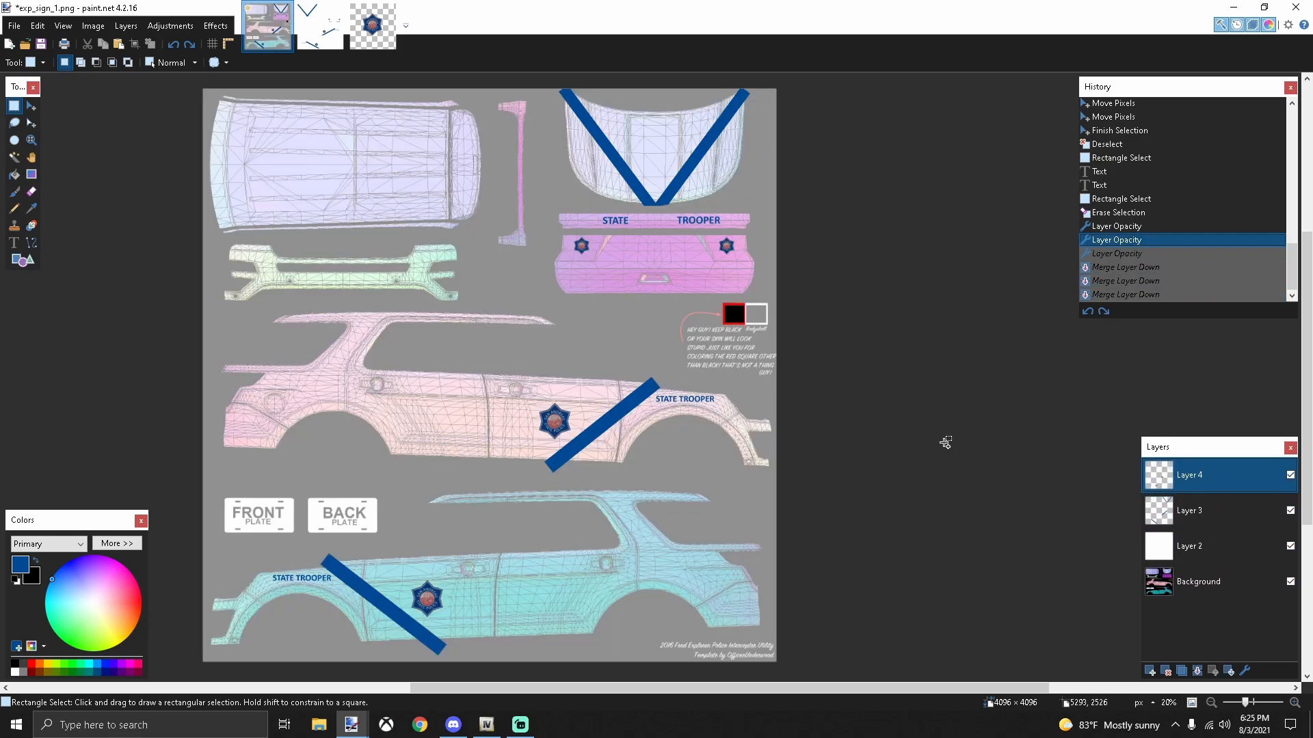
{"action": "key", "text": "ctrl+z"}
{"action": "key", "text": "ctrl+z"}
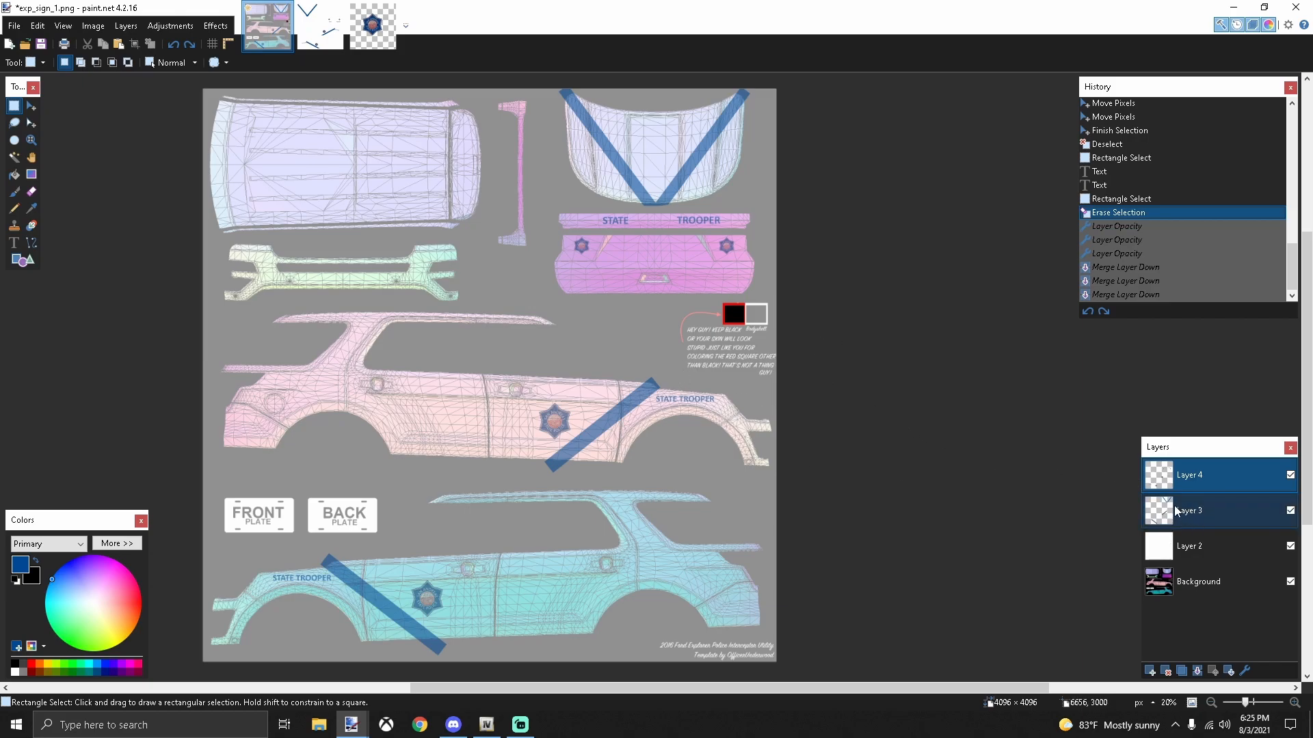
Step: On Layer 3, draw a straight line with brush width 20 along the outer edge of the hood V's left arm
{"action": "left_click", "coordinate": [1188, 515]}
{"action": "scroll", "coordinate": [608, 201], "scroll_direction": "up", "scroll_amount": 3}
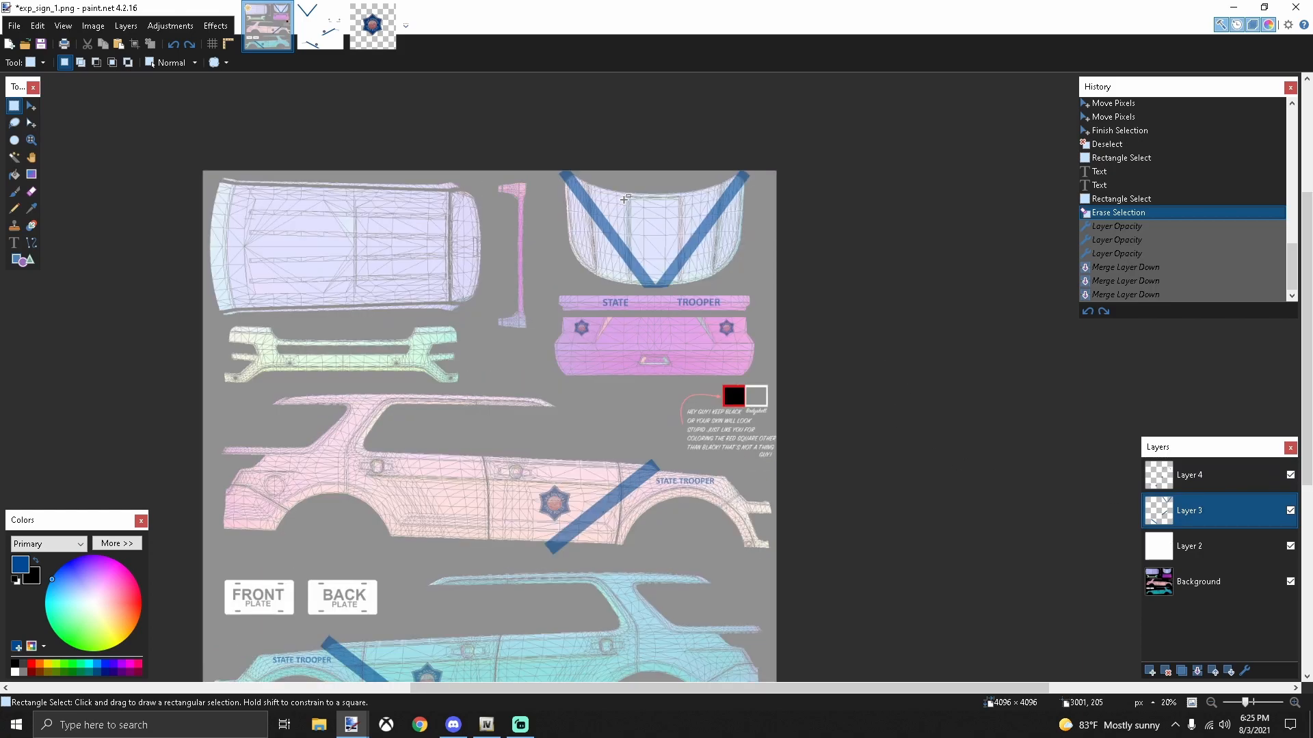
{"action": "scroll", "coordinate": [569, 292], "scroll_direction": "up", "scroll_amount": 5}
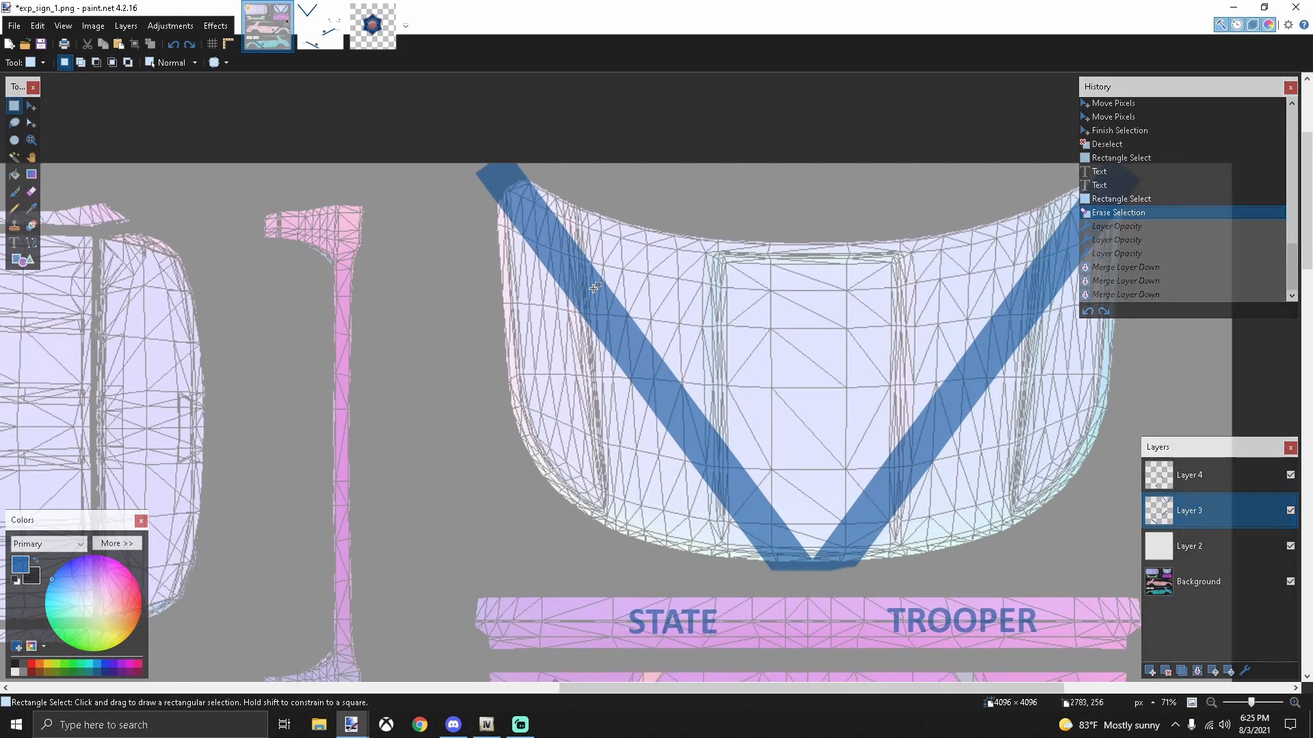
{"action": "left_click", "coordinate": [31, 242]}
{"action": "left_click", "coordinate": [194, 62]}
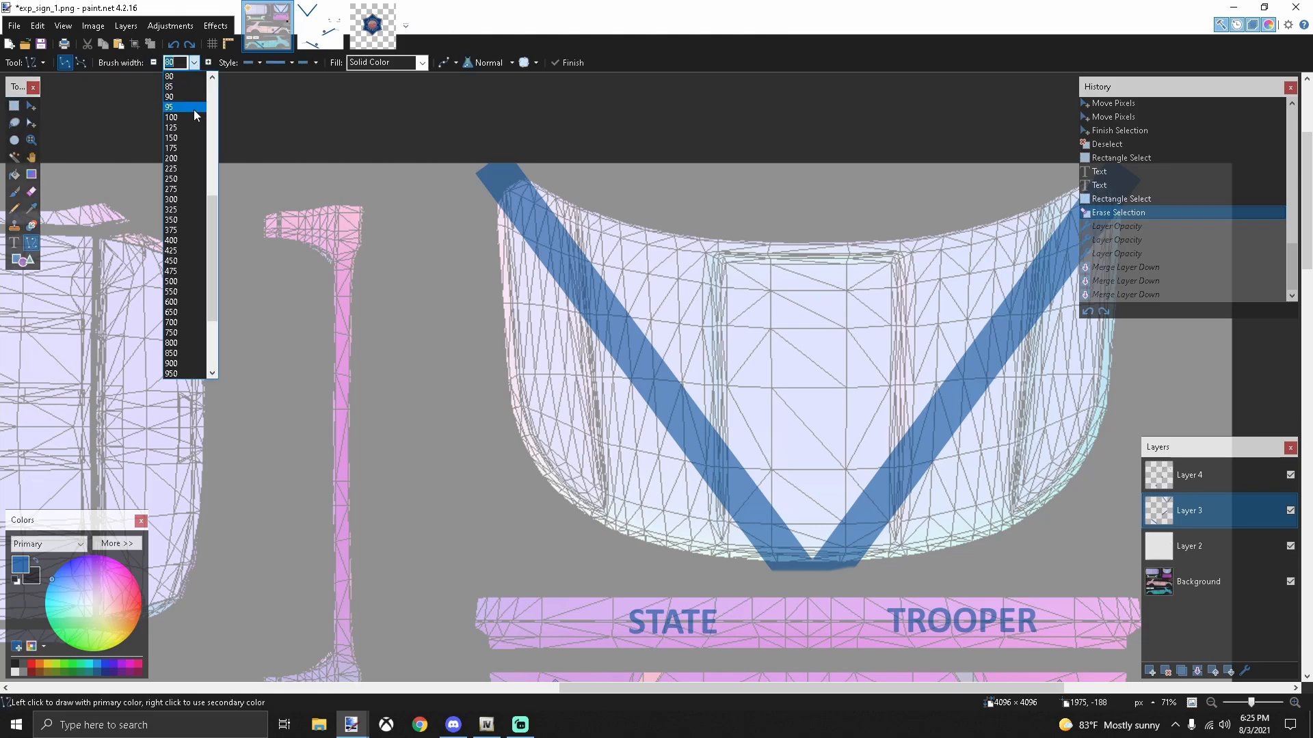
{"action": "left_click", "coordinate": [184, 117]}
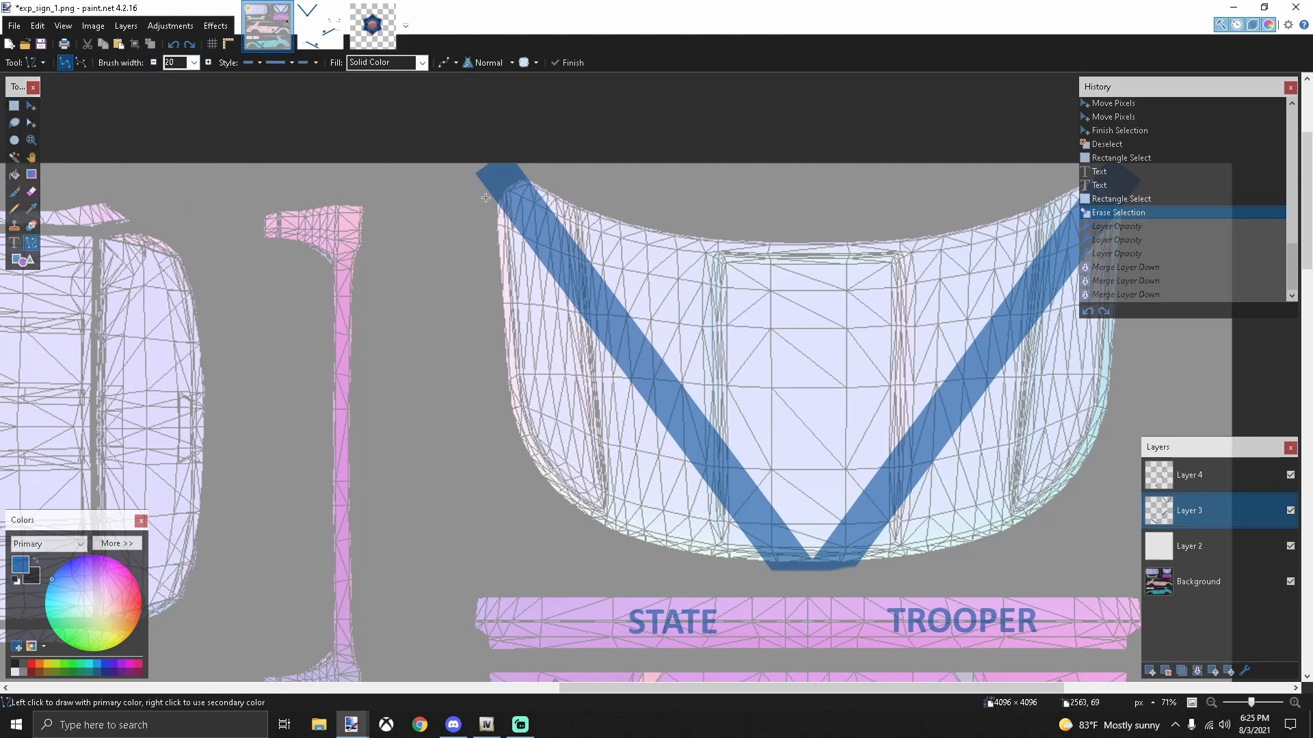
{"action": "scroll", "coordinate": [486, 197], "scroll_direction": "up", "scroll_amount": 2}
{"action": "left_click_drag", "start_coordinate": [472, 169], "coordinate": [843, 668]}
{"action": "left_click_drag", "start_coordinate": [843, 667], "coordinate": [844, 669]}
{"action": "key", "text": "Return"}
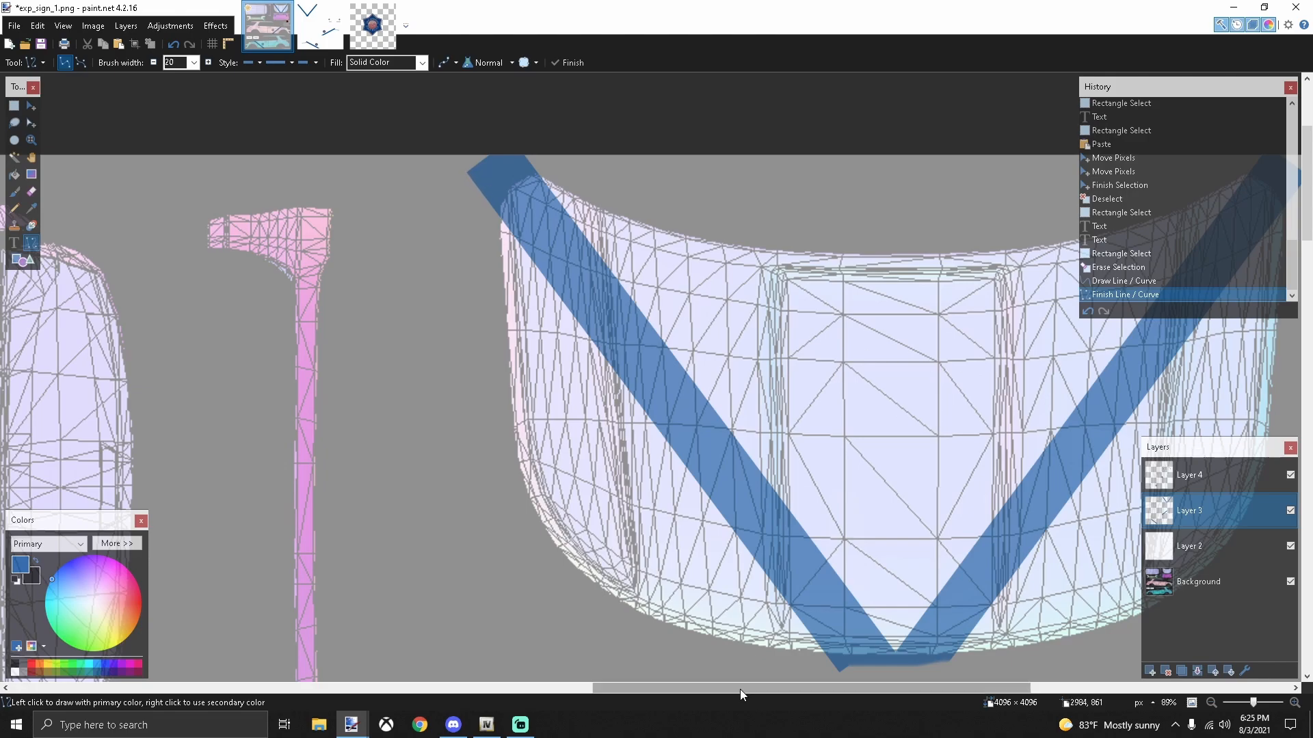
Step: Draw a straight line about 988 px long with brush width 20 along the outer edge of the hood V's right arm
{"action": "left_click_drag", "start_coordinate": [739, 689], "coordinate": [867, 691]}
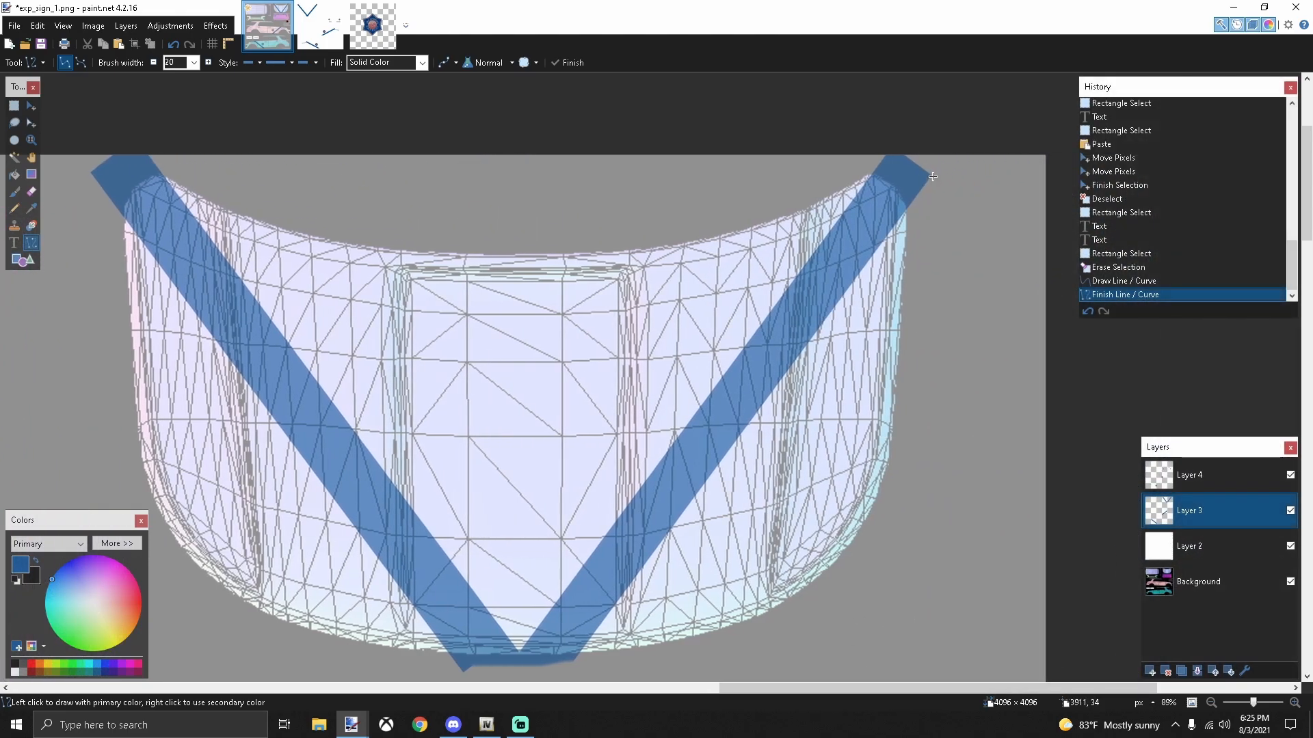
{"action": "scroll", "coordinate": [933, 176], "scroll_direction": "up", "scroll_amount": 5}
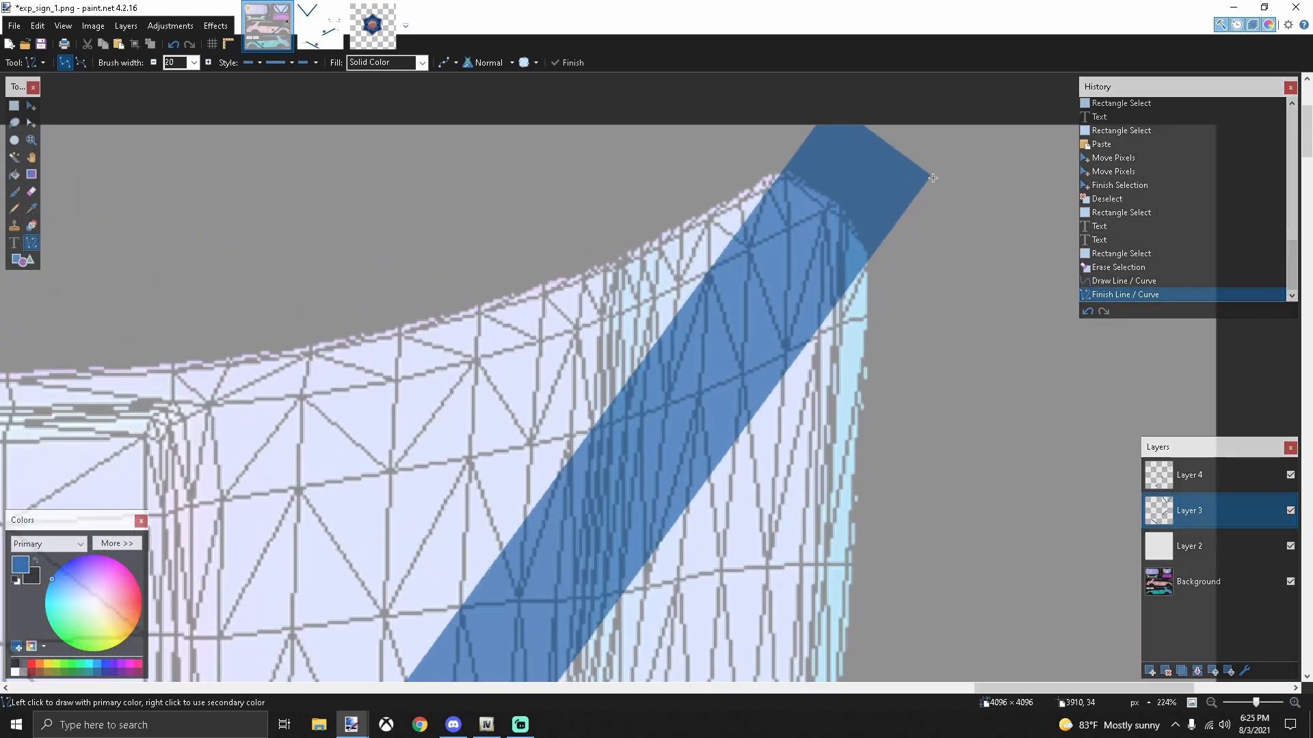
{"action": "scroll", "coordinate": [933, 177], "scroll_direction": "down", "scroll_amount": 5}
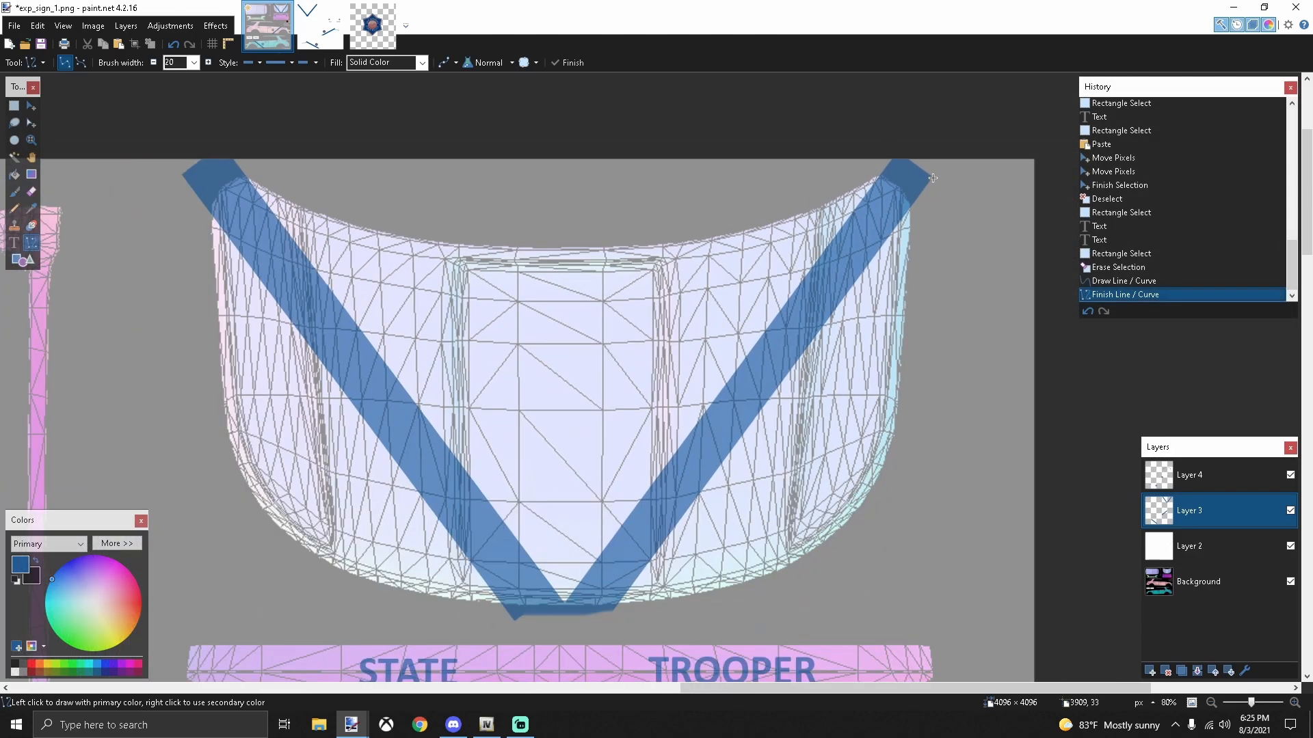
{"action": "left_click_drag", "start_coordinate": [932, 177], "coordinate": [616, 613]}
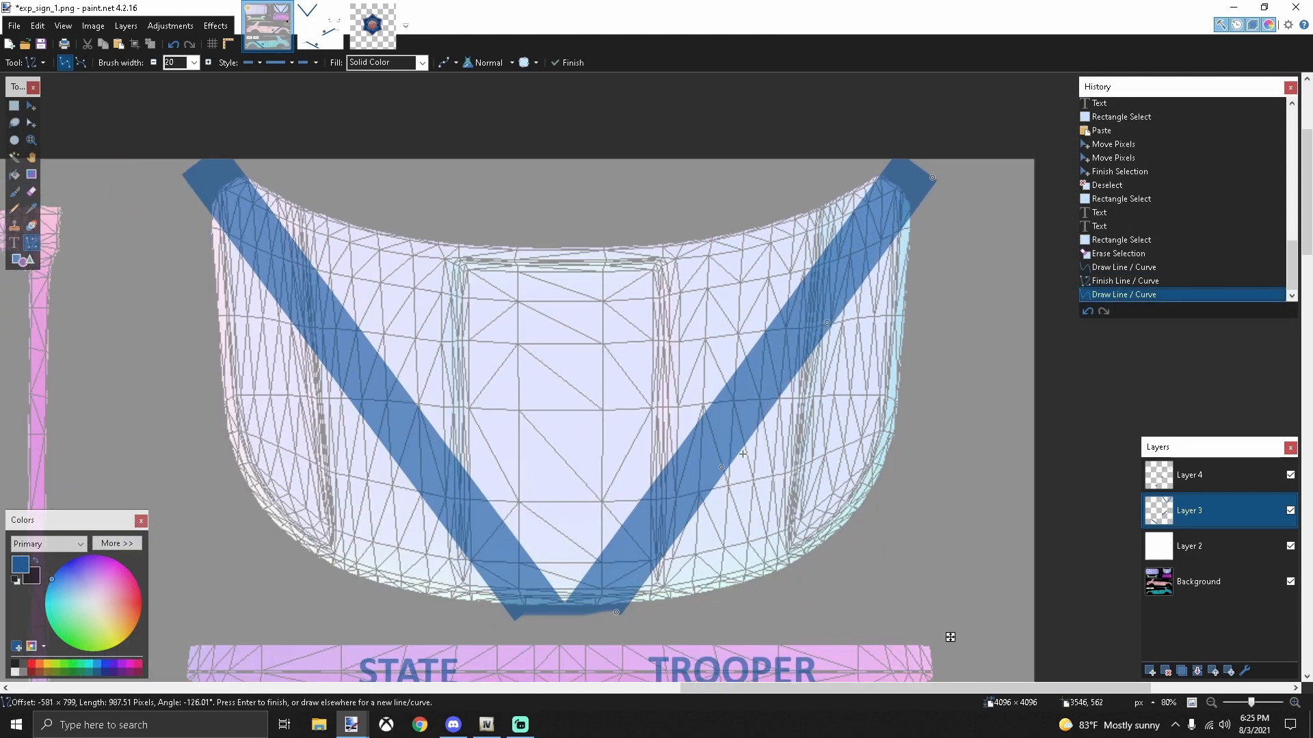
{"action": "key", "text": "Return"}
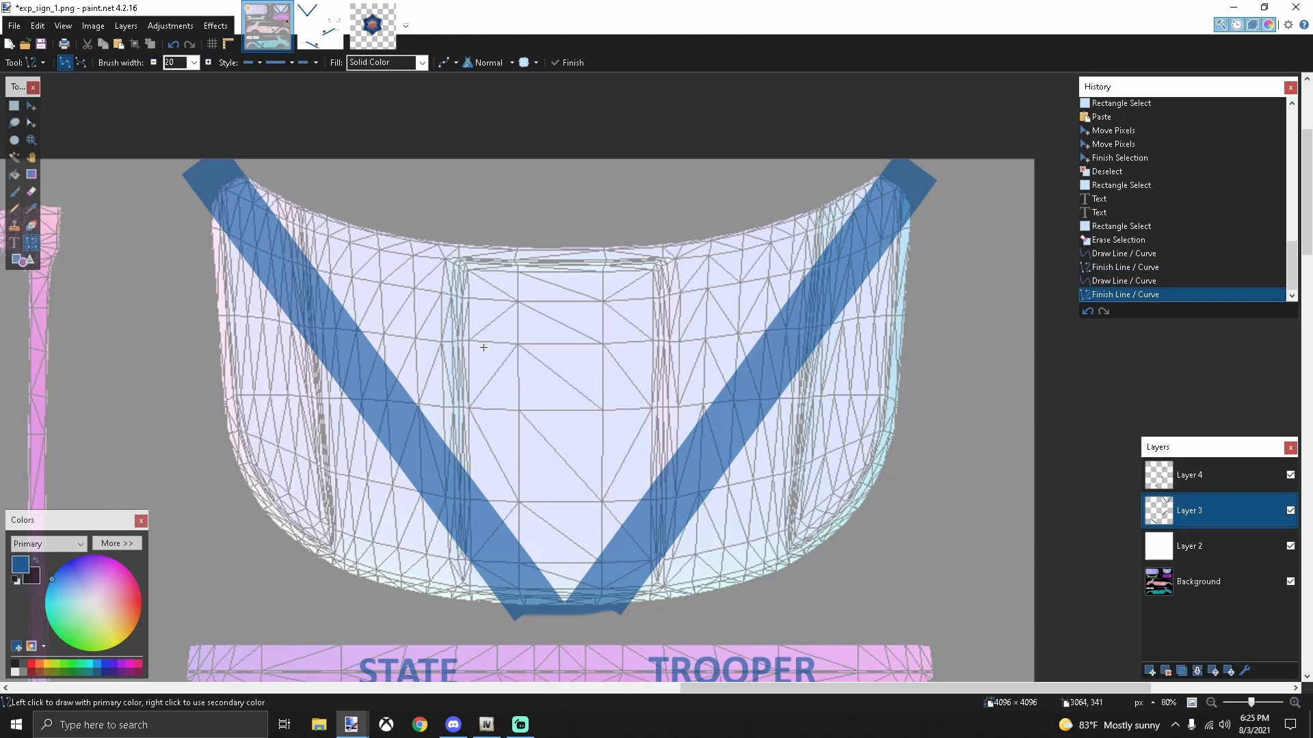
Step: Set the opacity of Layer 4, Layer 3 and Layer 2 to 255
{"action": "left_click", "coordinate": [1190, 477]}
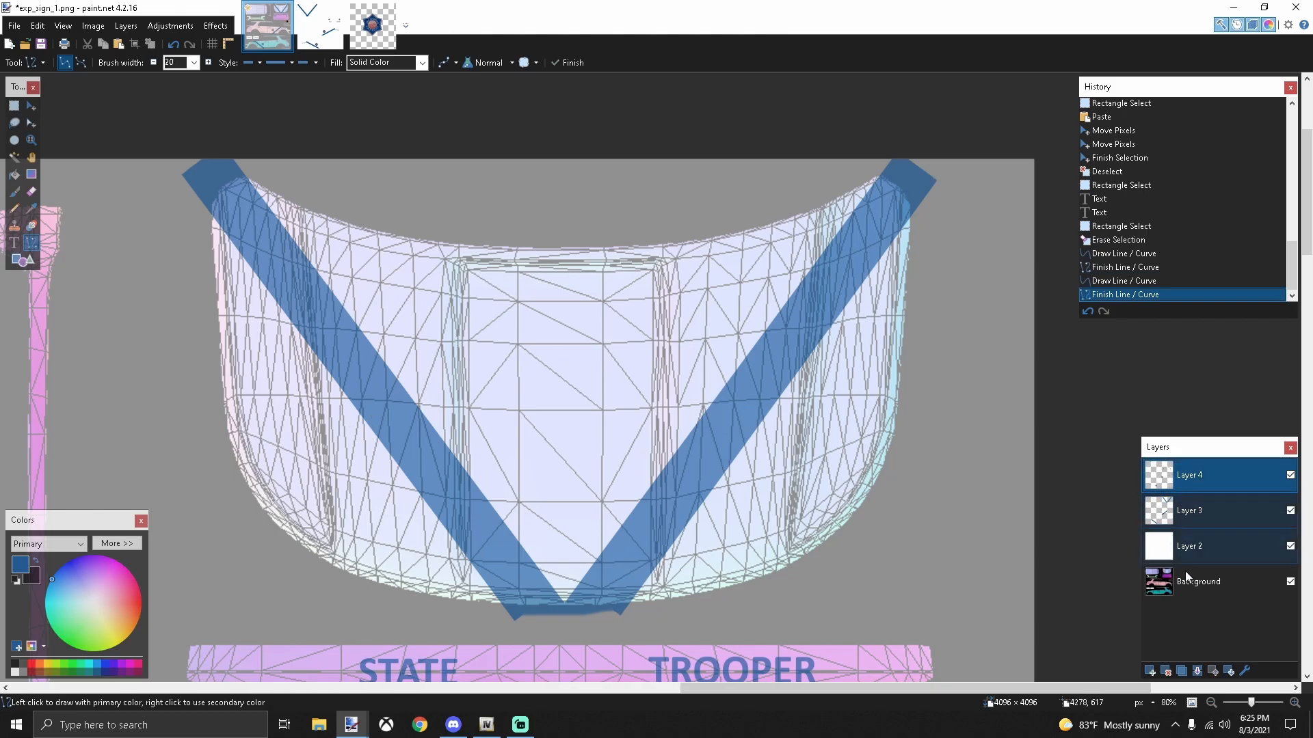
{"action": "left_click", "coordinate": [1245, 671]}
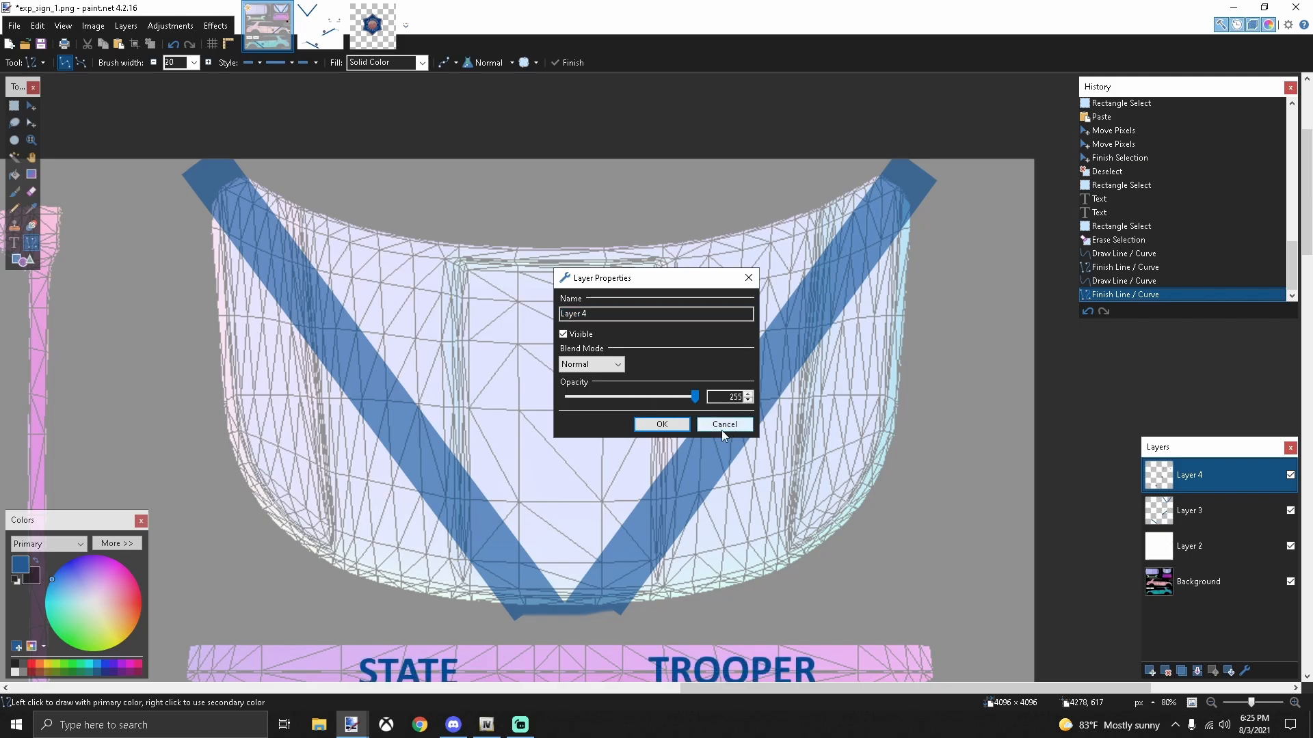
{"action": "left_click", "coordinate": [661, 425]}
{"action": "left_click", "coordinate": [1193, 511]}
{"action": "left_click", "coordinate": [1244, 671]}
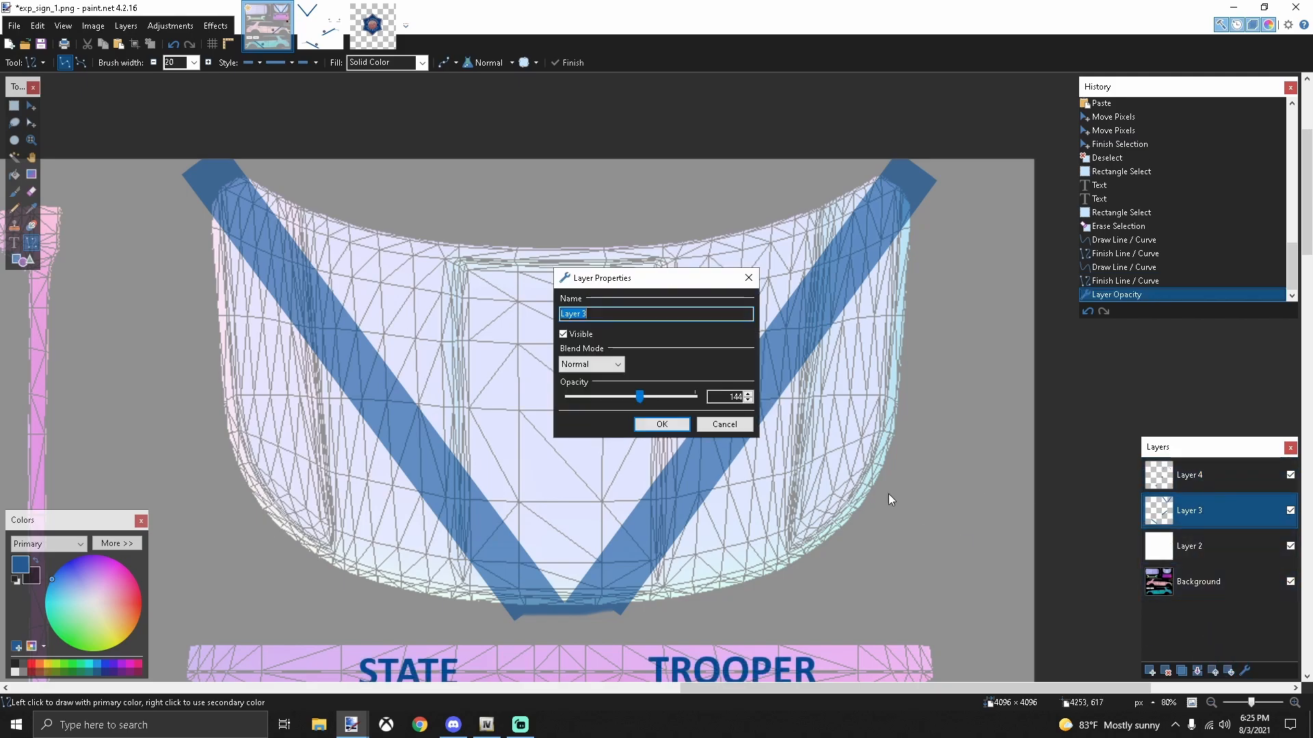
{"action": "left_click_drag", "start_coordinate": [644, 400], "coordinate": [696, 397]}
{"action": "left_click", "coordinate": [661, 425]}
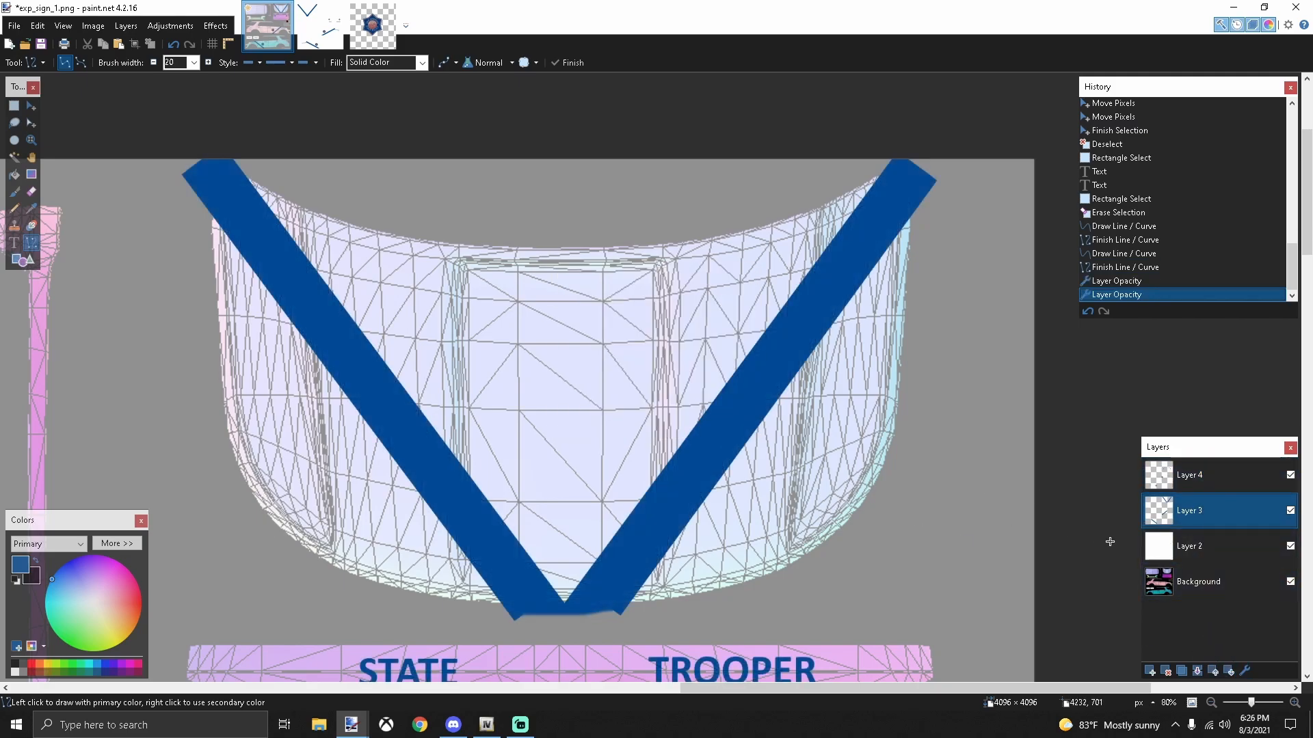
{"action": "left_click", "coordinate": [1189, 546]}
{"action": "left_click", "coordinate": [1245, 670]}
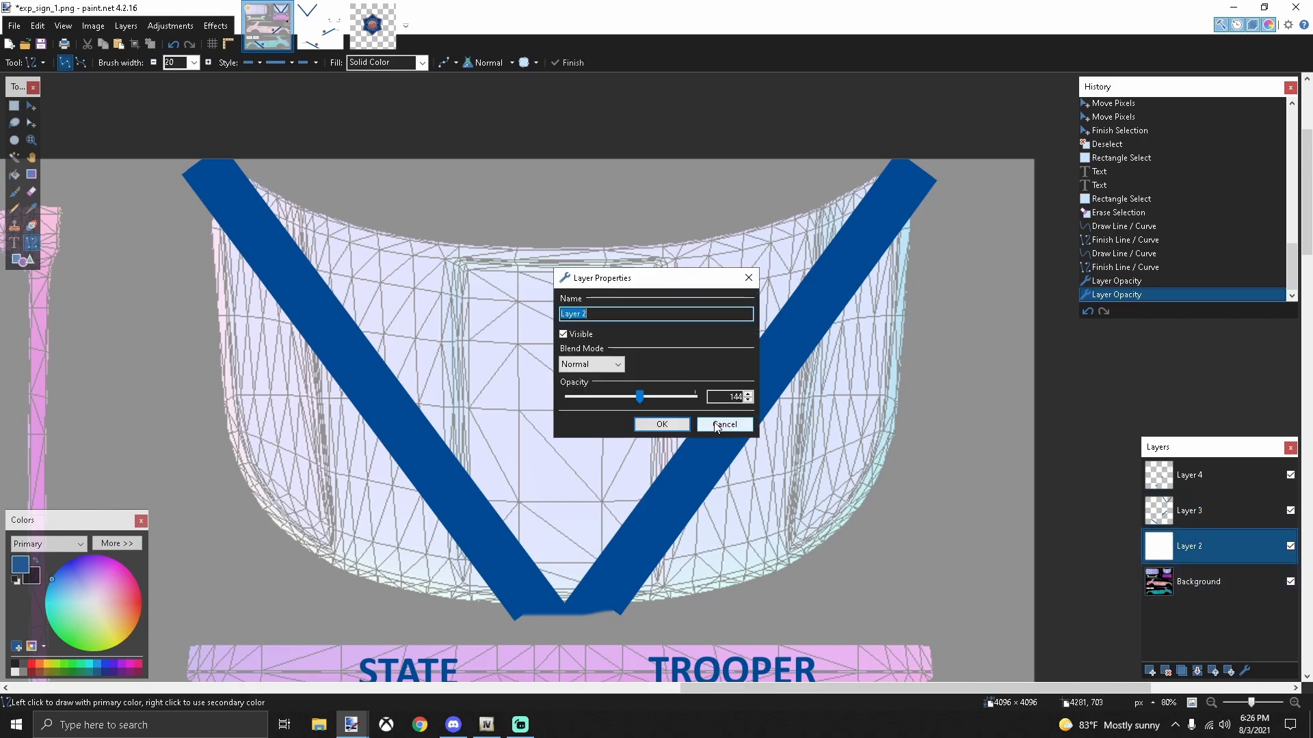
{"action": "left_click_drag", "start_coordinate": [644, 400], "coordinate": [695, 397]}
{"action": "left_click", "coordinate": [661, 424]}
Step: Merge Layer 4, Layer 3 and Layer 2 down into the Background layer and save the image
{"action": "left_click", "coordinate": [1190, 475]}
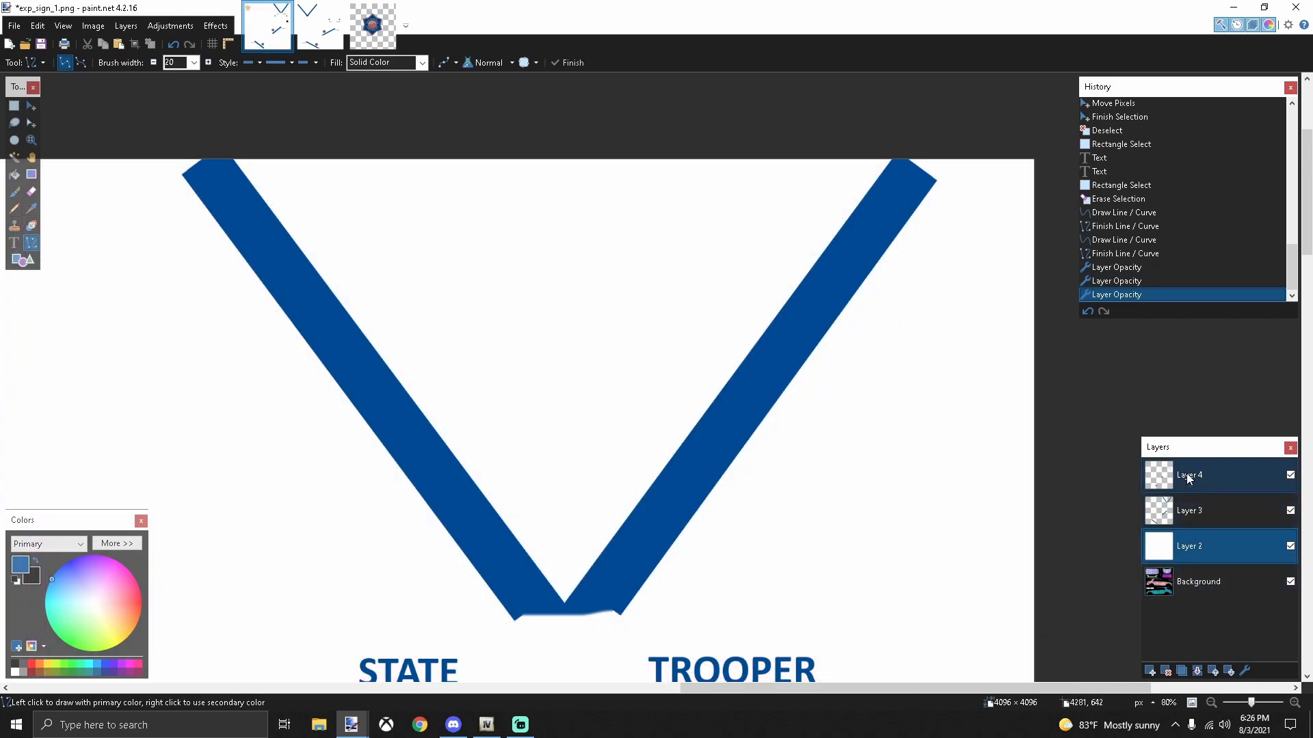
{"action": "left_click", "coordinate": [1196, 670]}
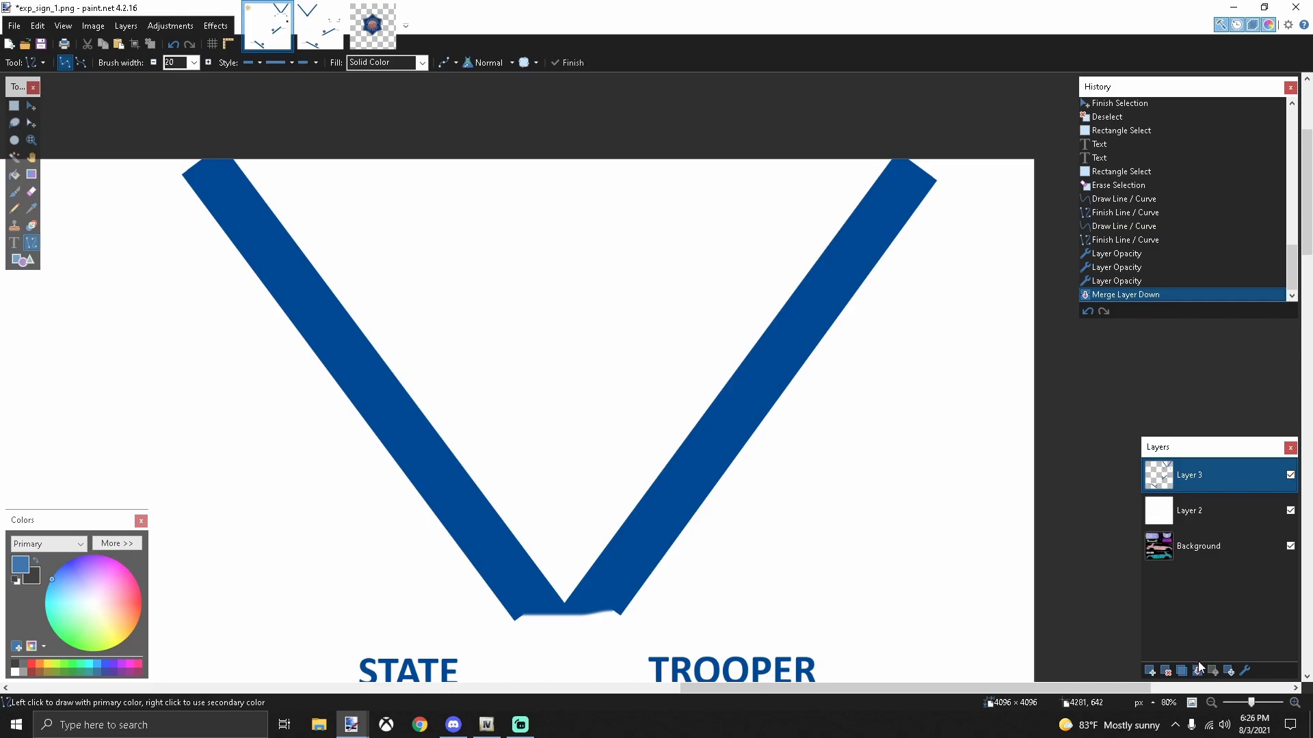
{"action": "left_click", "coordinate": [1196, 671]}
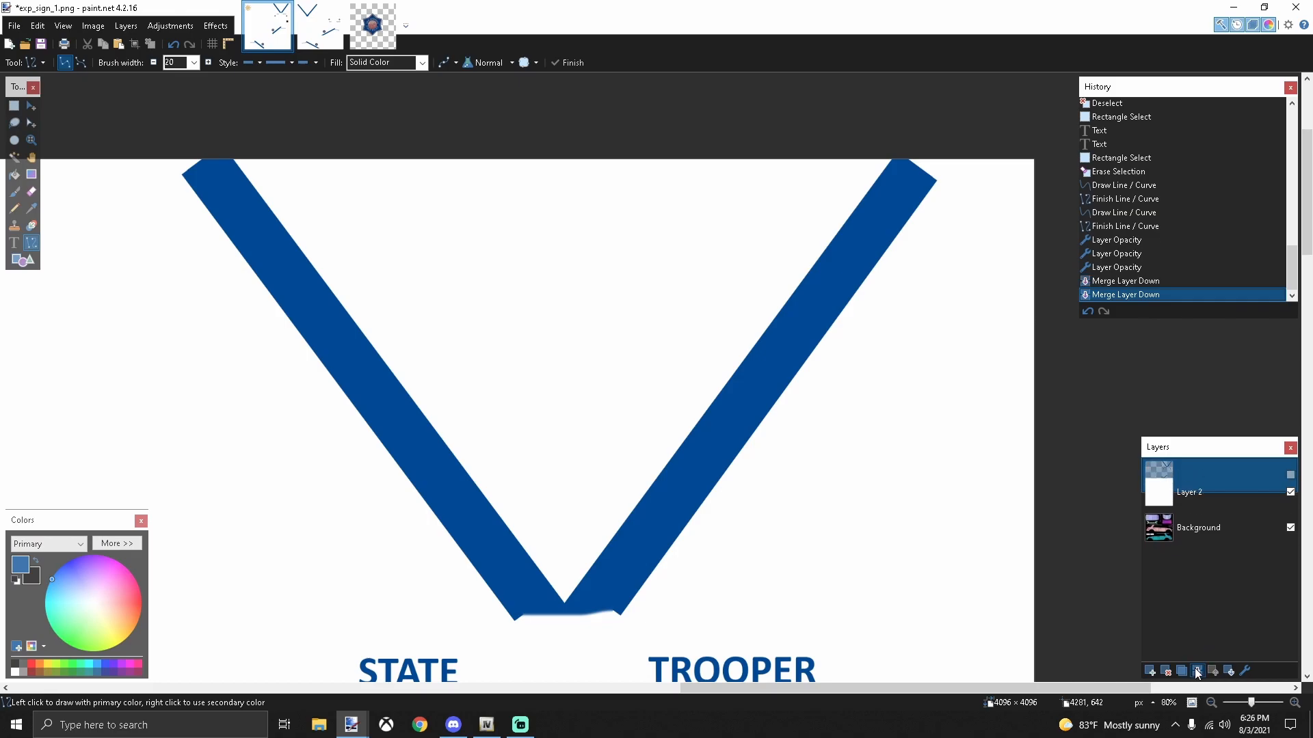
{"action": "left_click", "coordinate": [1196, 671]}
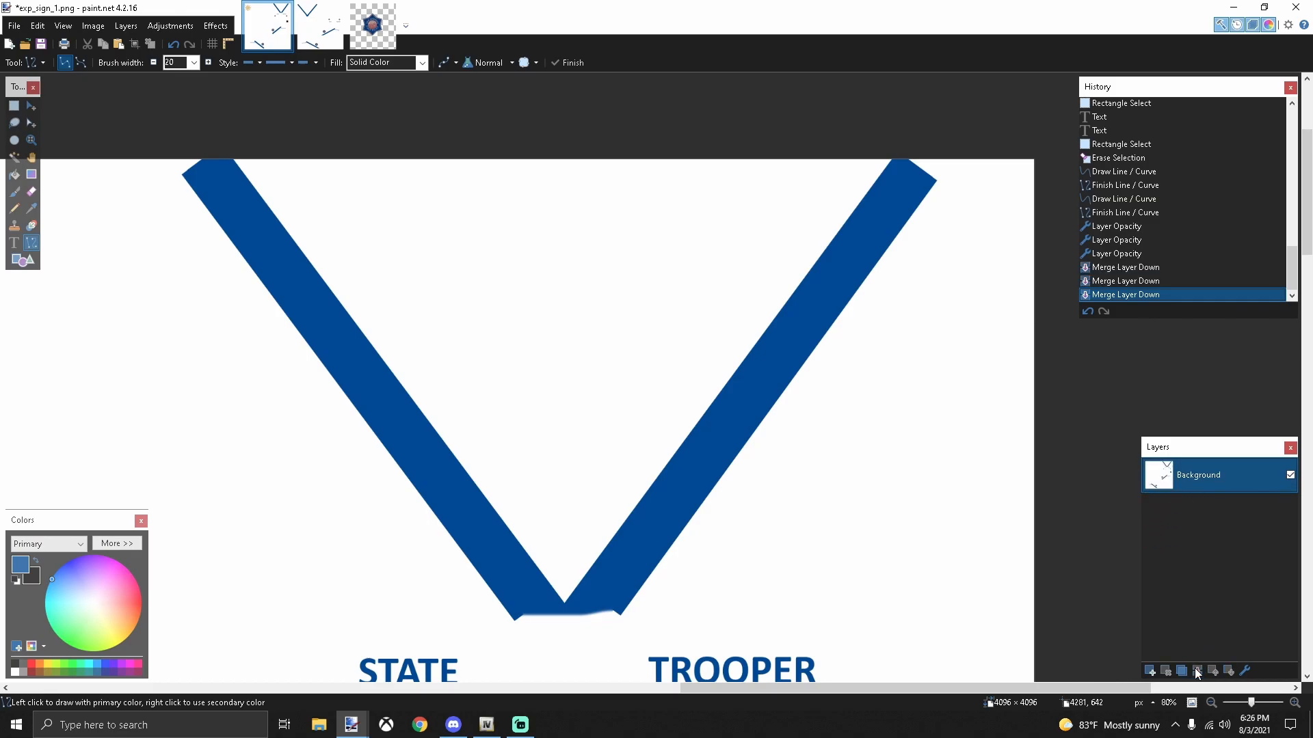
{"action": "left_click", "coordinate": [41, 44]}
Step: Switch to OpenIV, import the desktop image exp_sign_1 into sp1.ytd with automatic MipMaps and compression, and save the texture dictionary
{"action": "left_click", "coordinate": [1233, 8]}
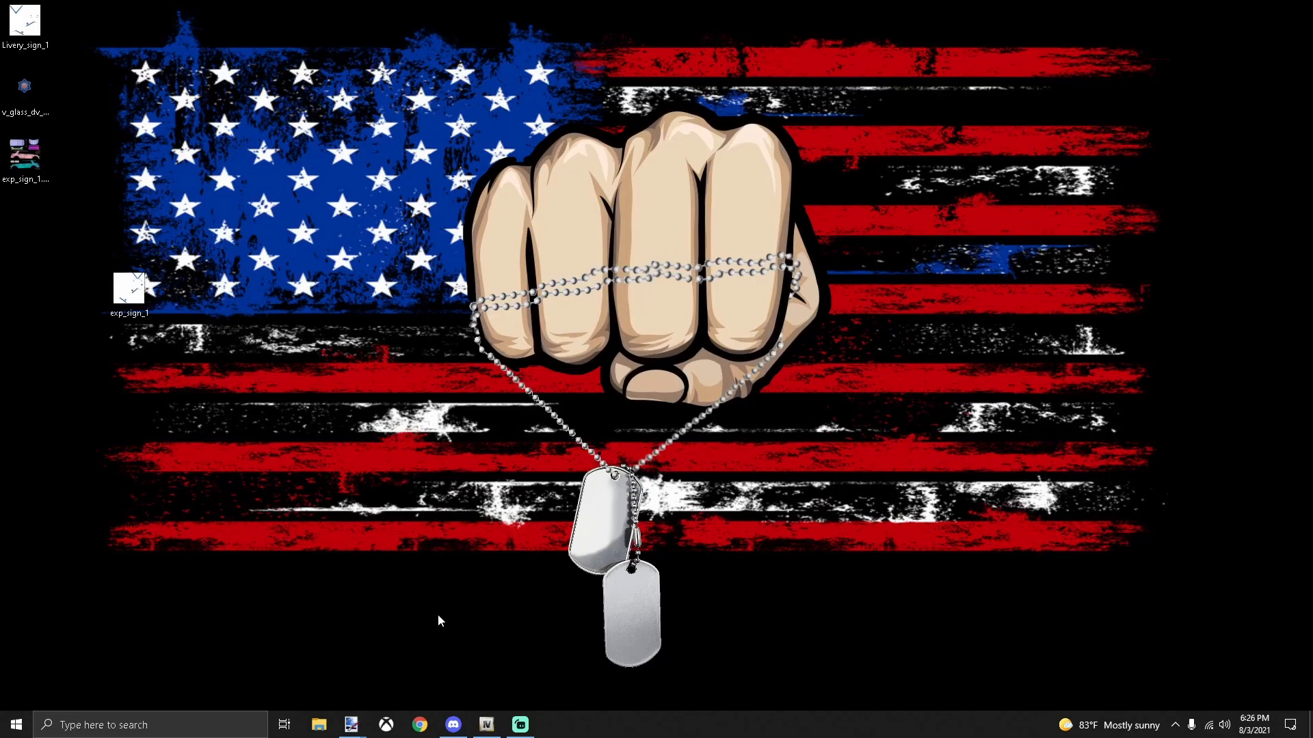
{"action": "left_click", "coordinate": [486, 725]}
{"action": "left_click", "coordinate": [551, 338]}
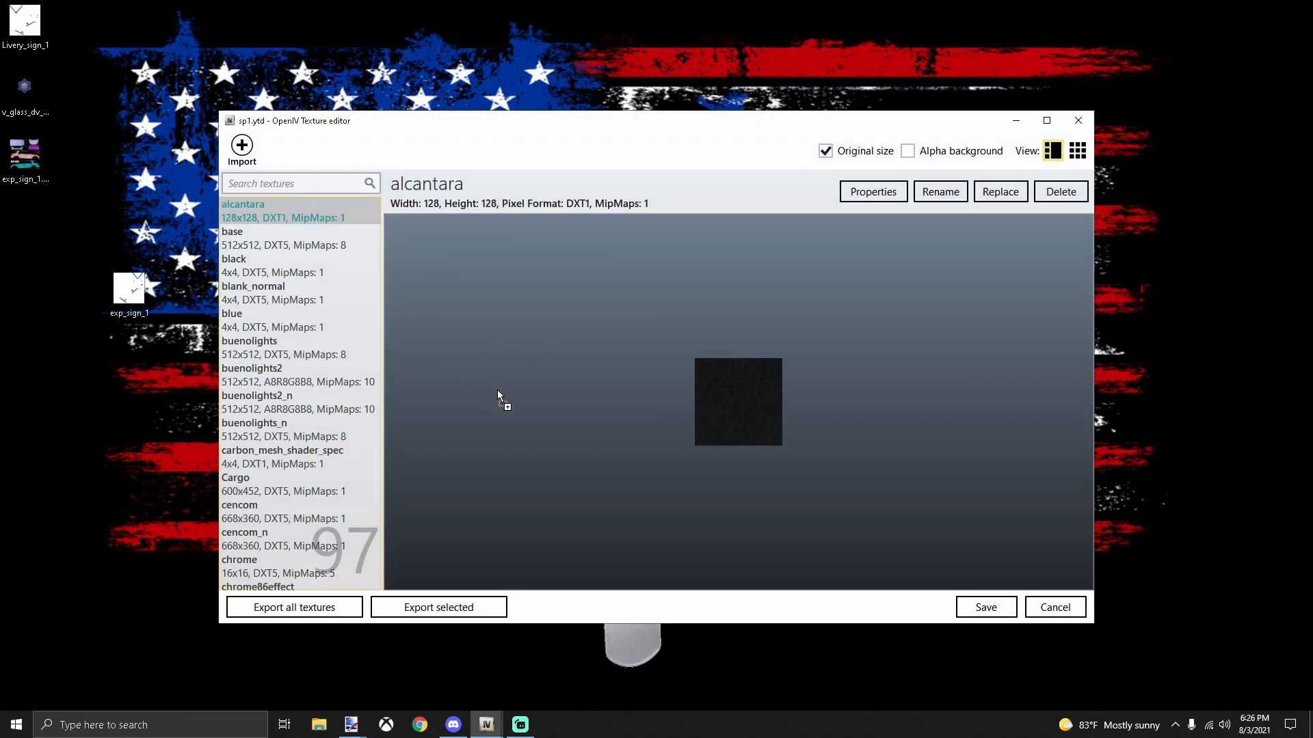
{"action": "left_click_drag", "start_coordinate": [498, 397], "coordinate": [500, 398]}
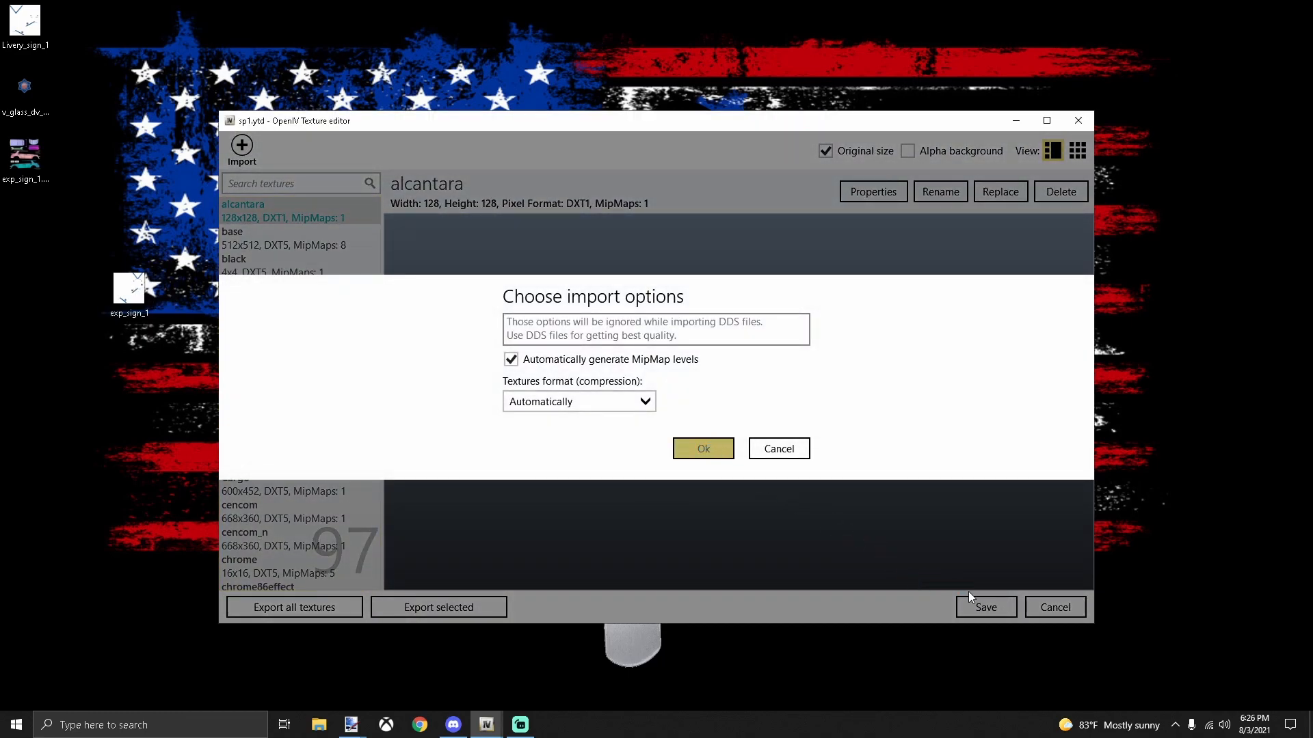
{"action": "key", "text": "Return"}
{"action": "left_click", "coordinate": [986, 607]}
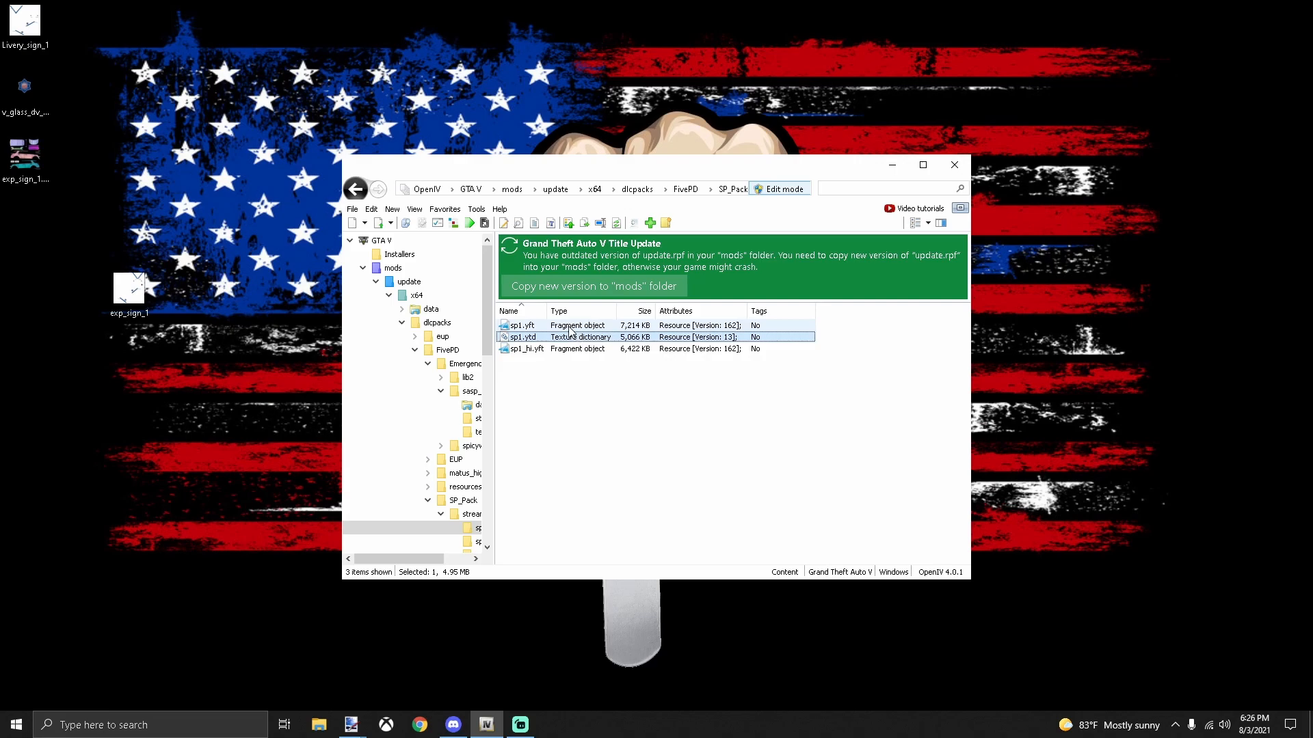
Step: Open the sp1.yft model and examine the hood stripes from the front and the stripes, badges and lettering on both sides
{"action": "double_click", "coordinate": [568, 326]}
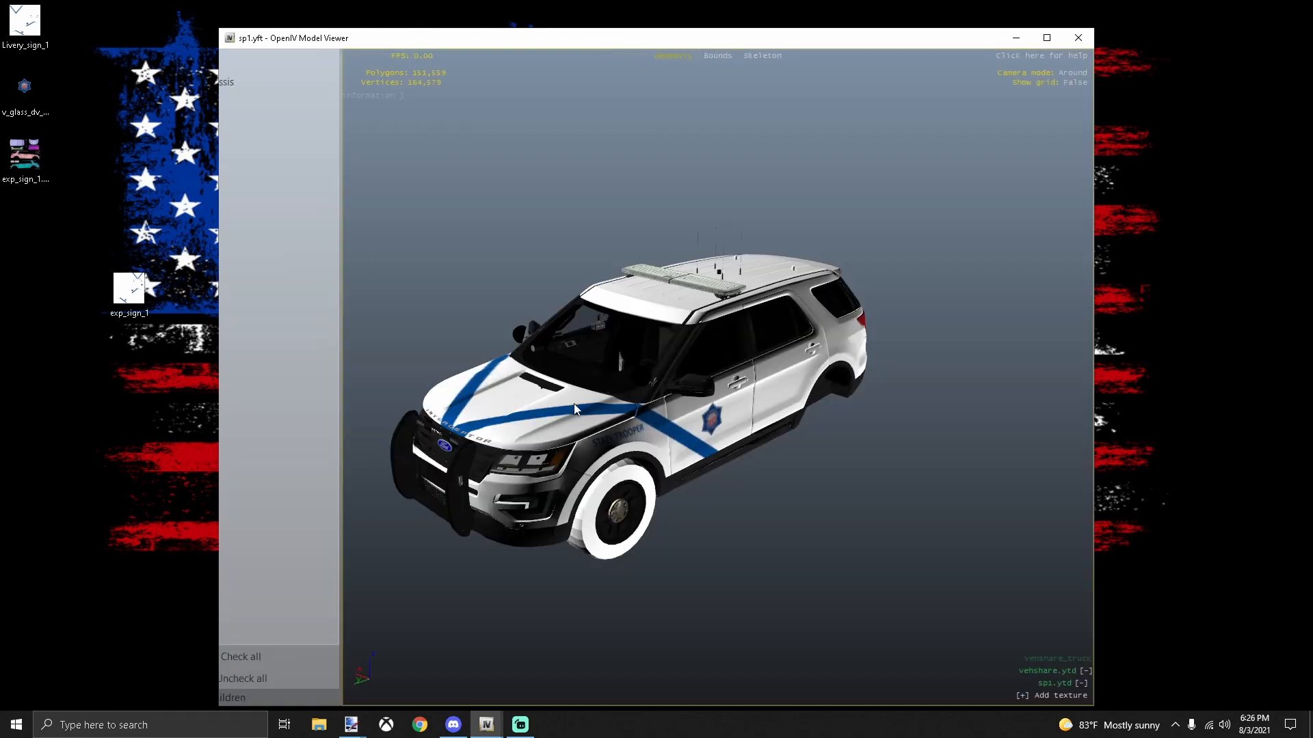
{"action": "scroll", "coordinate": [578, 420], "scroll_direction": "up", "scroll_amount": 4}
{"action": "left_click_drag", "start_coordinate": [578, 420], "coordinate": [784, 400]}
{"action": "left_click_drag", "start_coordinate": [699, 431], "coordinate": [728, 410]}
{"action": "scroll", "coordinate": [727, 411], "scroll_direction": "down", "scroll_amount": 8}
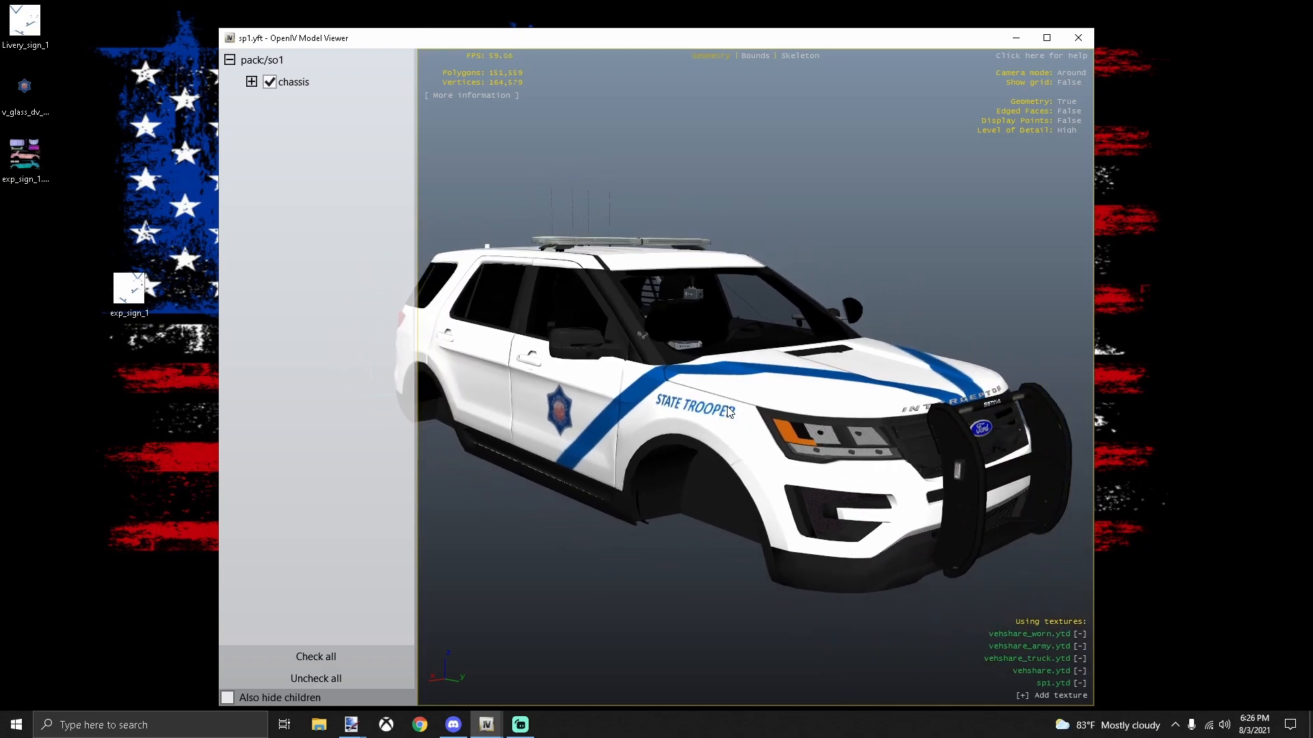
{"action": "left_click_drag", "start_coordinate": [607, 393], "coordinate": [757, 379]}
{"action": "scroll", "coordinate": [654, 392], "scroll_direction": "down", "scroll_amount": 4}
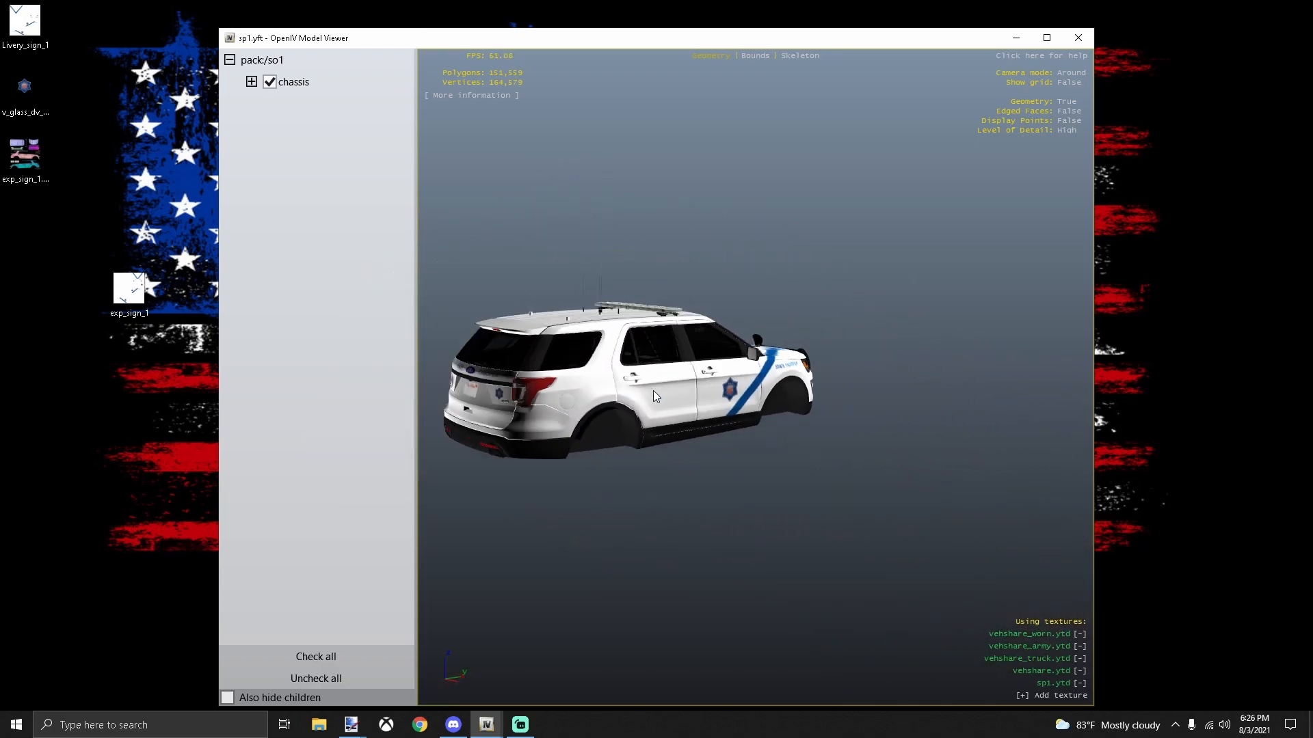
{"action": "mouse_move", "coordinate": [626, 395]}
{"action": "left_mouse_down"}
{"action": "mouse_move", "coordinate": [563, 387]}
{"action": "mouse_move", "coordinate": [628, 379]}
{"action": "left_mouse_up"}
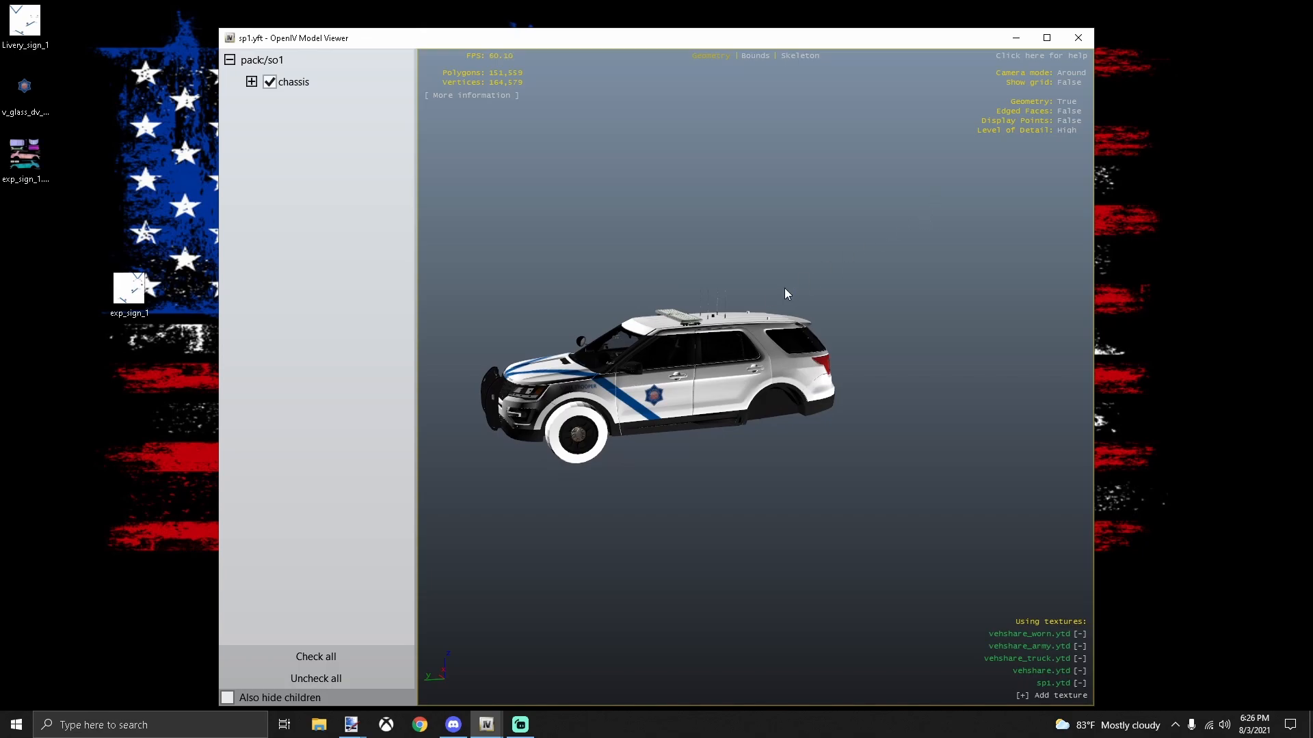
{"action": "left_click_drag", "start_coordinate": [702, 384], "coordinate": [671, 297]}
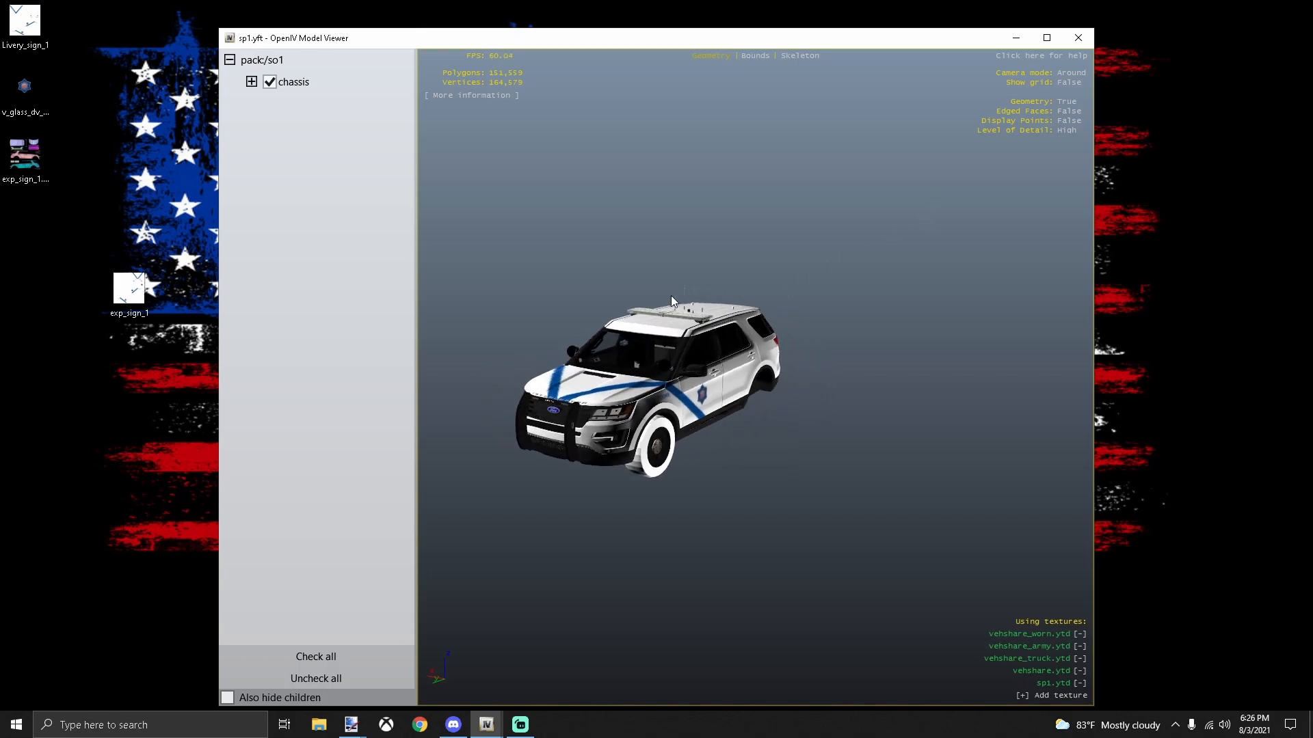
{"action": "scroll", "coordinate": [671, 294], "scroll_direction": "up", "scroll_amount": 2}
{"action": "scroll", "coordinate": [670, 294], "scroll_direction": "up", "scroll_amount": 2}
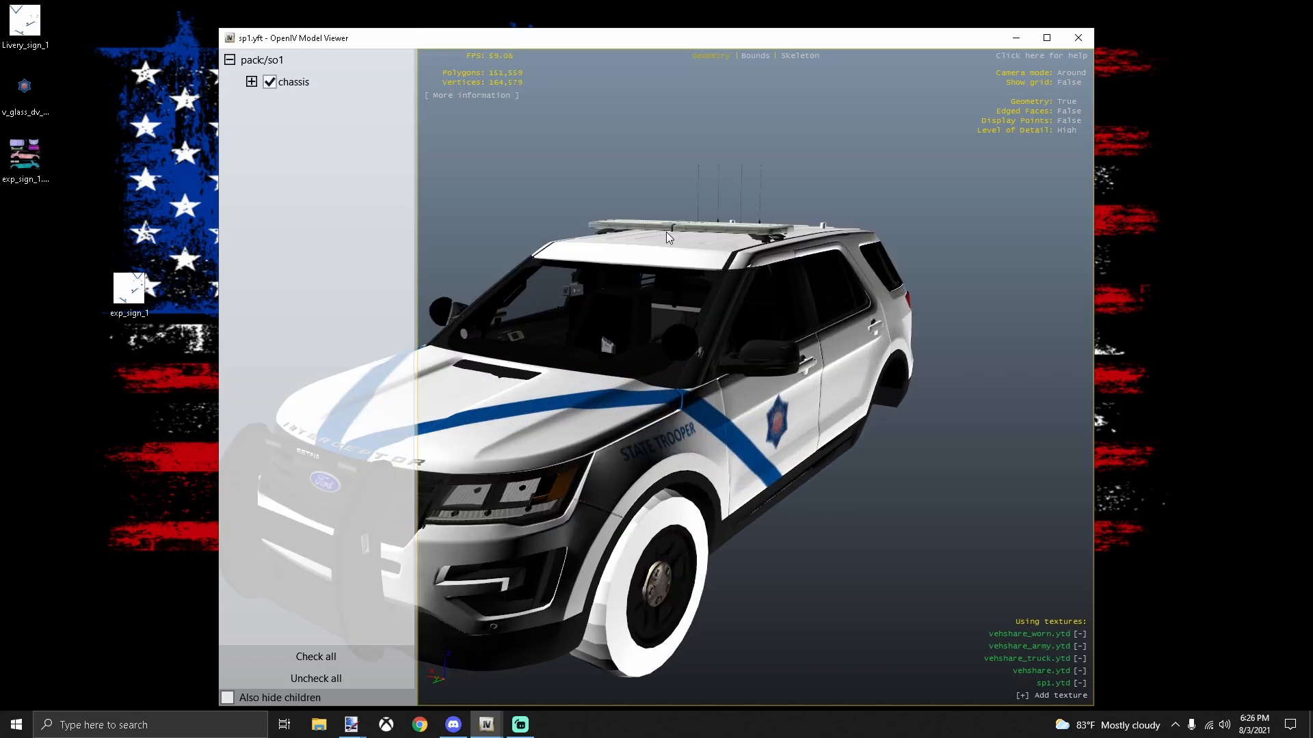
{"action": "left_click_drag", "start_coordinate": [673, 271], "coordinate": [677, 408]}
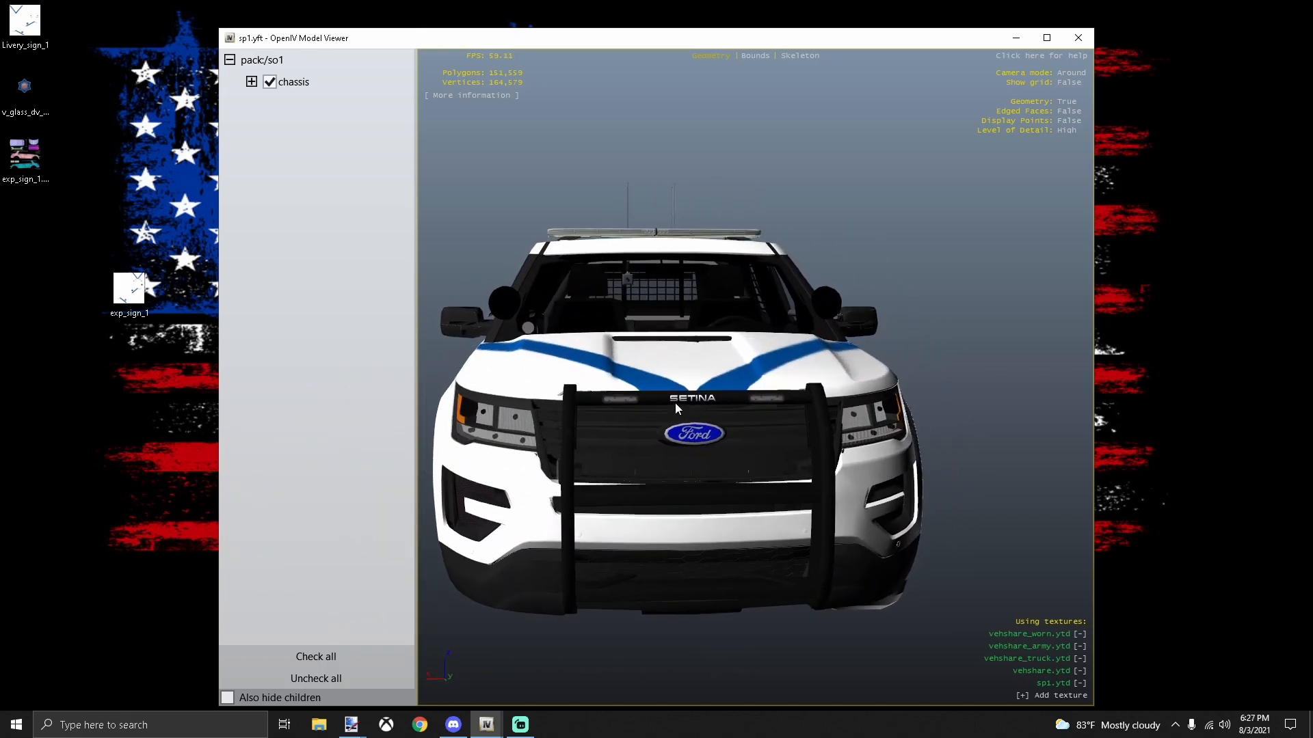
Step: Examine the lettering and badges on the vehicle's tailgate, then view the whole livery from the front corner
{"action": "left_click_drag", "start_coordinate": [810, 359], "coordinate": [564, 350]}
{"action": "mouse_move", "coordinate": [748, 334]}
{"action": "left_mouse_down"}
{"action": "mouse_move", "coordinate": [757, 414]}
{"action": "mouse_move", "coordinate": [739, 349]}
{"action": "left_mouse_up"}
{"action": "scroll", "coordinate": [741, 244], "scroll_direction": "up", "scroll_amount": 5}
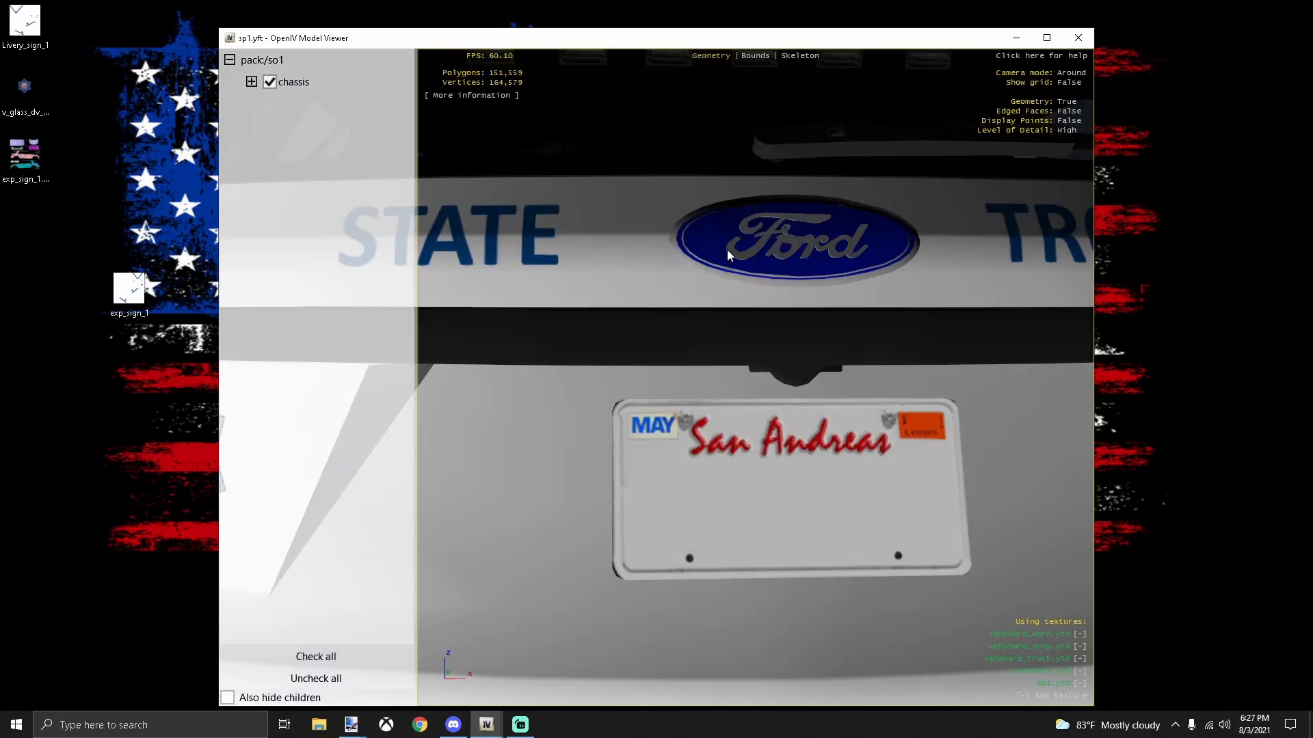
{"action": "scroll", "coordinate": [727, 252], "scroll_direction": "down", "scroll_amount": 5}
{"action": "scroll", "coordinate": [728, 251], "scroll_direction": "up", "scroll_amount": 3}
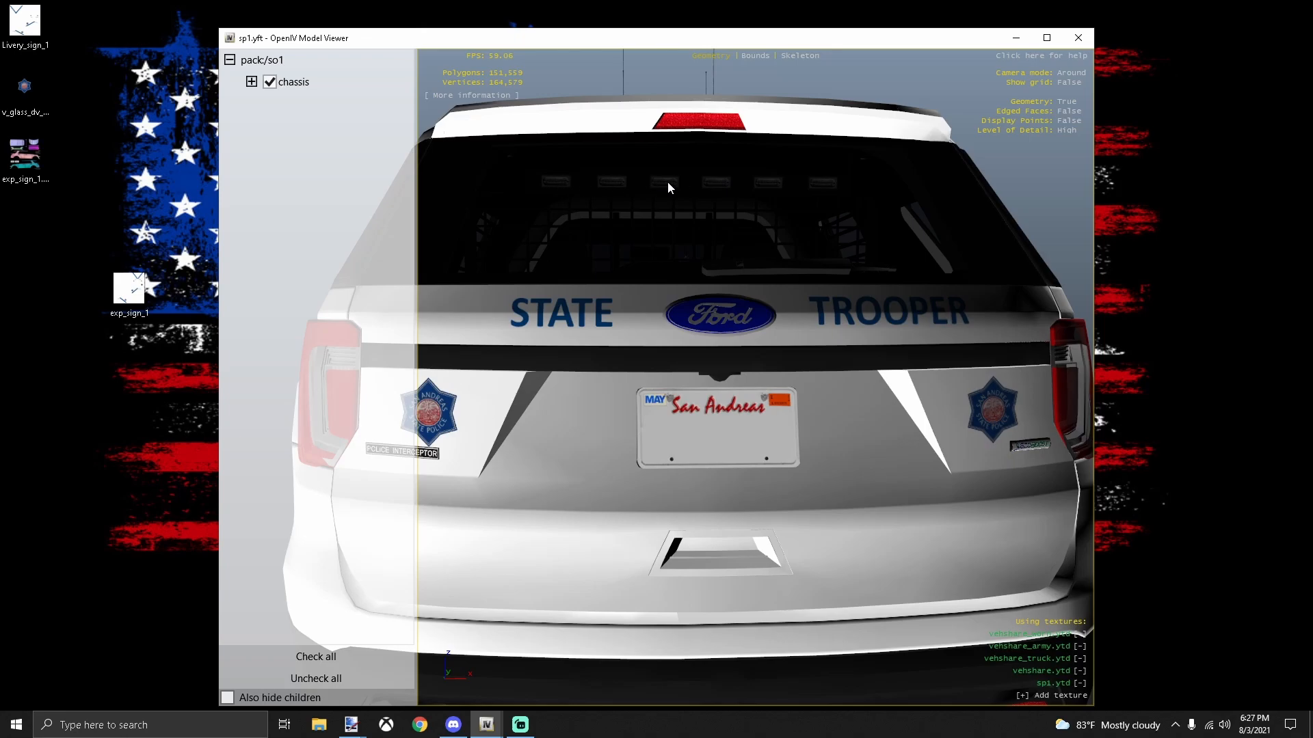
{"action": "scroll", "coordinate": [716, 201], "scroll_direction": "down", "scroll_amount": 5}
{"action": "left_click_drag", "start_coordinate": [650, 376], "coordinate": [773, 402]}
{"action": "scroll", "coordinate": [662, 354], "scroll_direction": "down", "scroll_amount": 5}
{"action": "left_click_drag", "start_coordinate": [662, 355], "coordinate": [629, 420]}
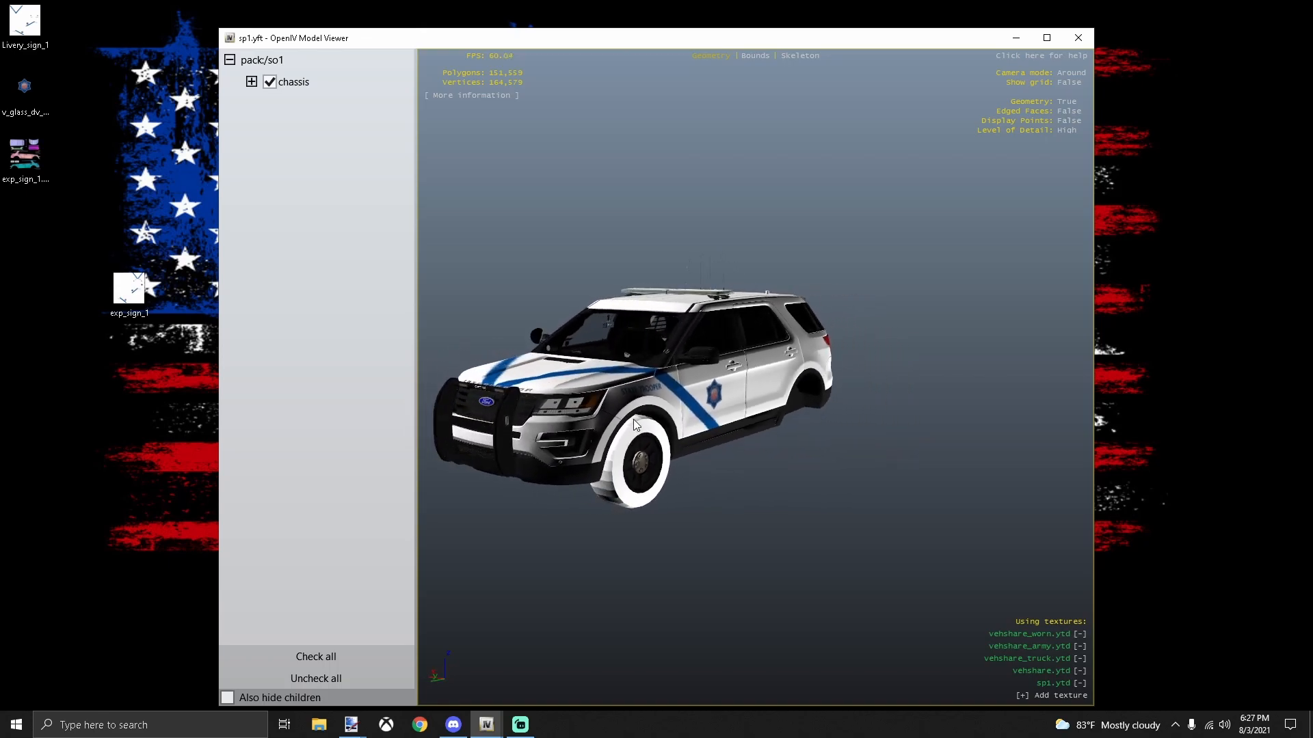